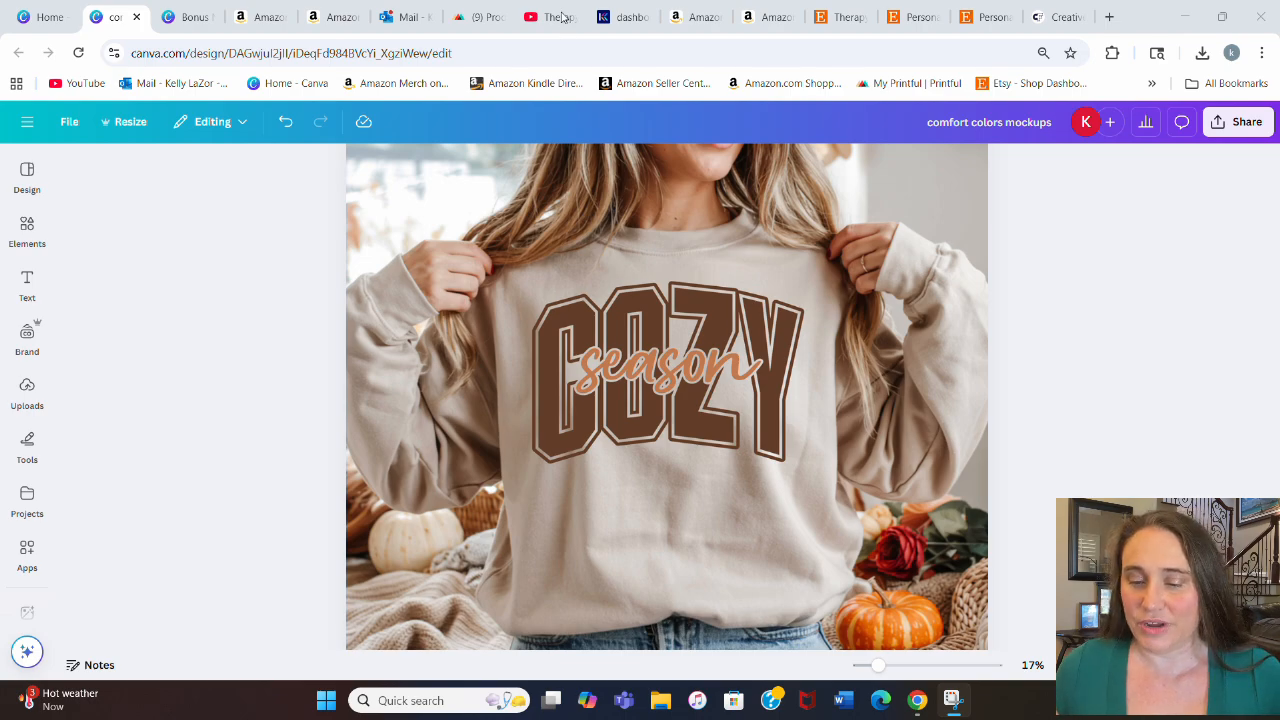
# Step: Start a new custom-size design at 4500 × 5400 px from the home page
pyautogui.click(45, 8)
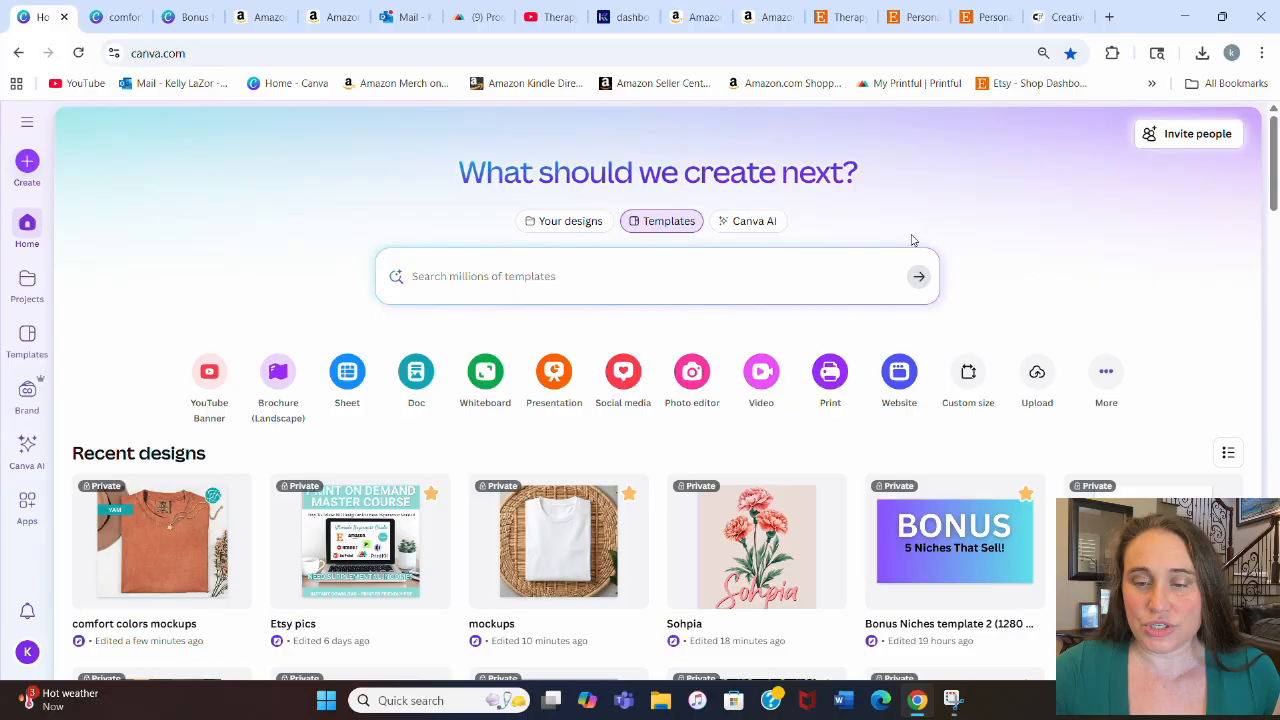
pyautogui.click(966, 372)
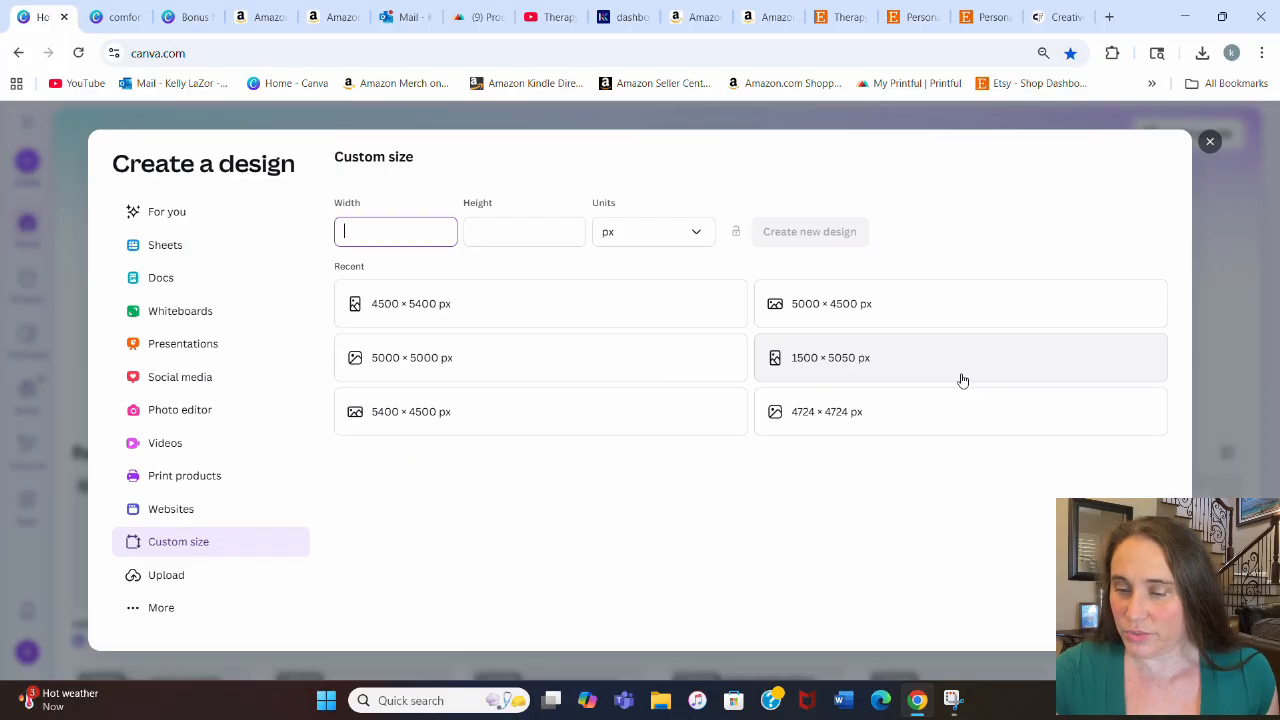
pyautogui.click(396, 317)
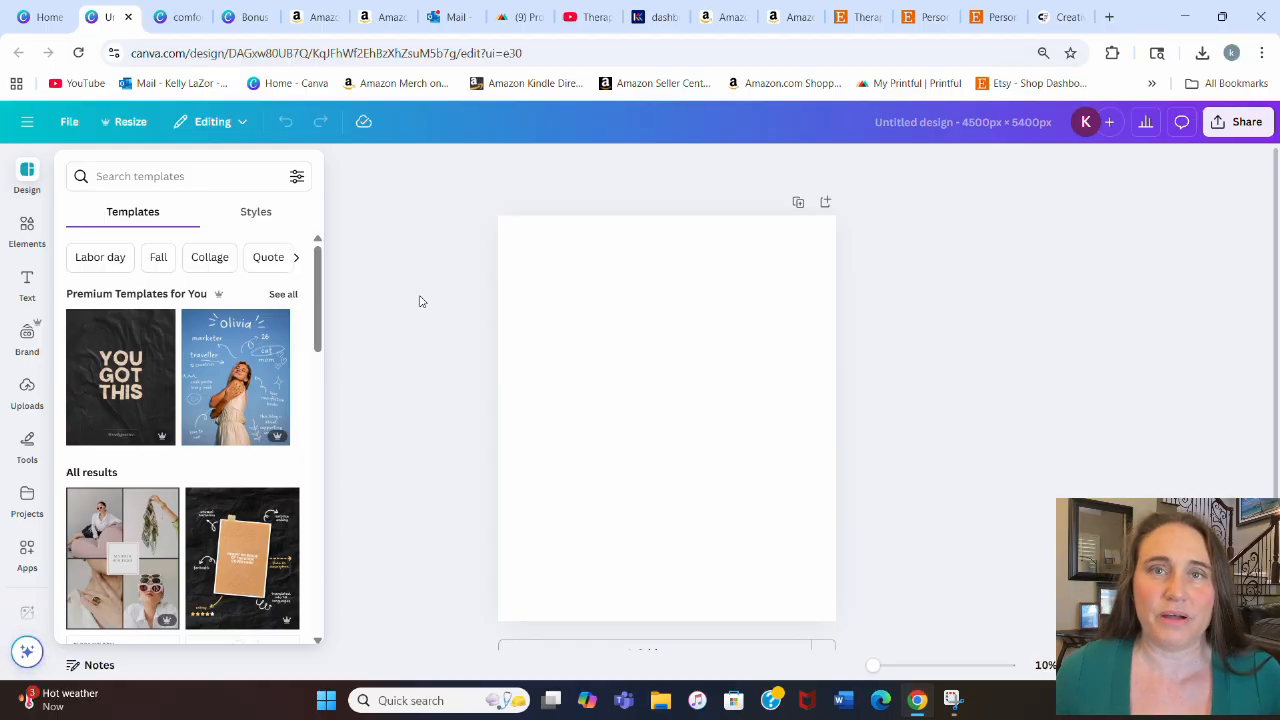
# Step: Set the page background colour to a light beige, #E3D3C9
pyautogui.click(560, 325)
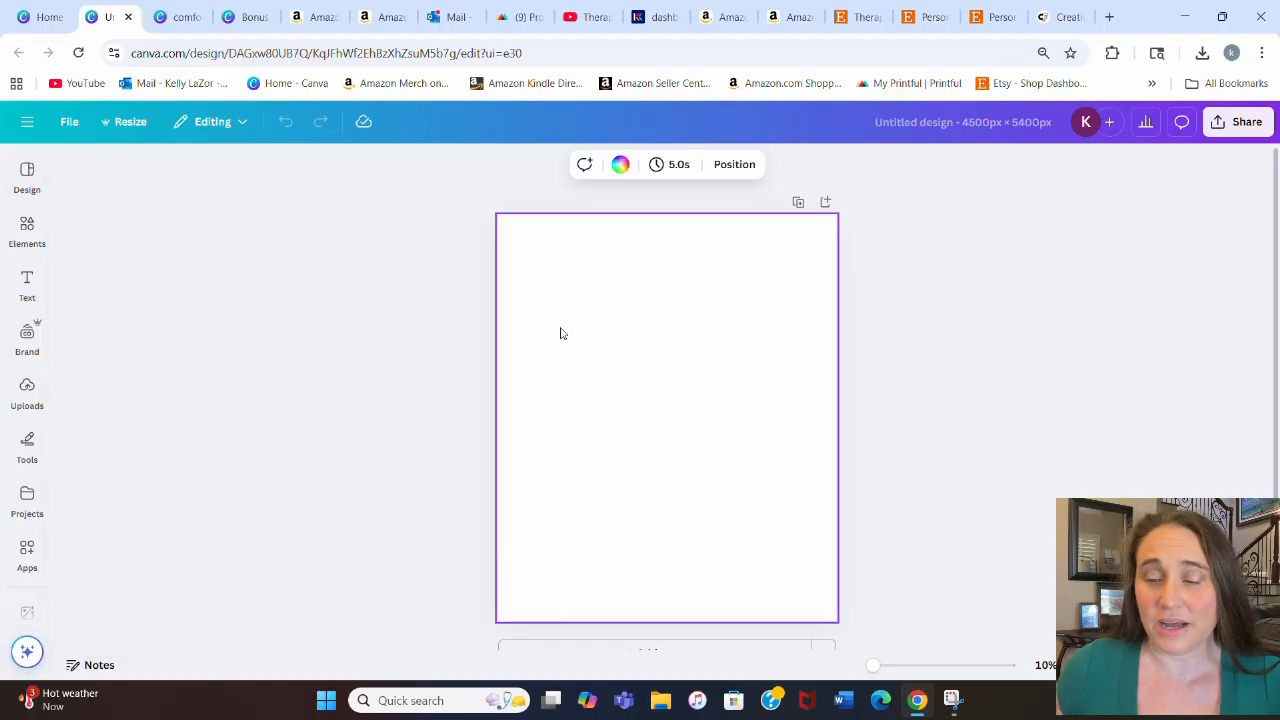
pyautogui.click(618, 166)
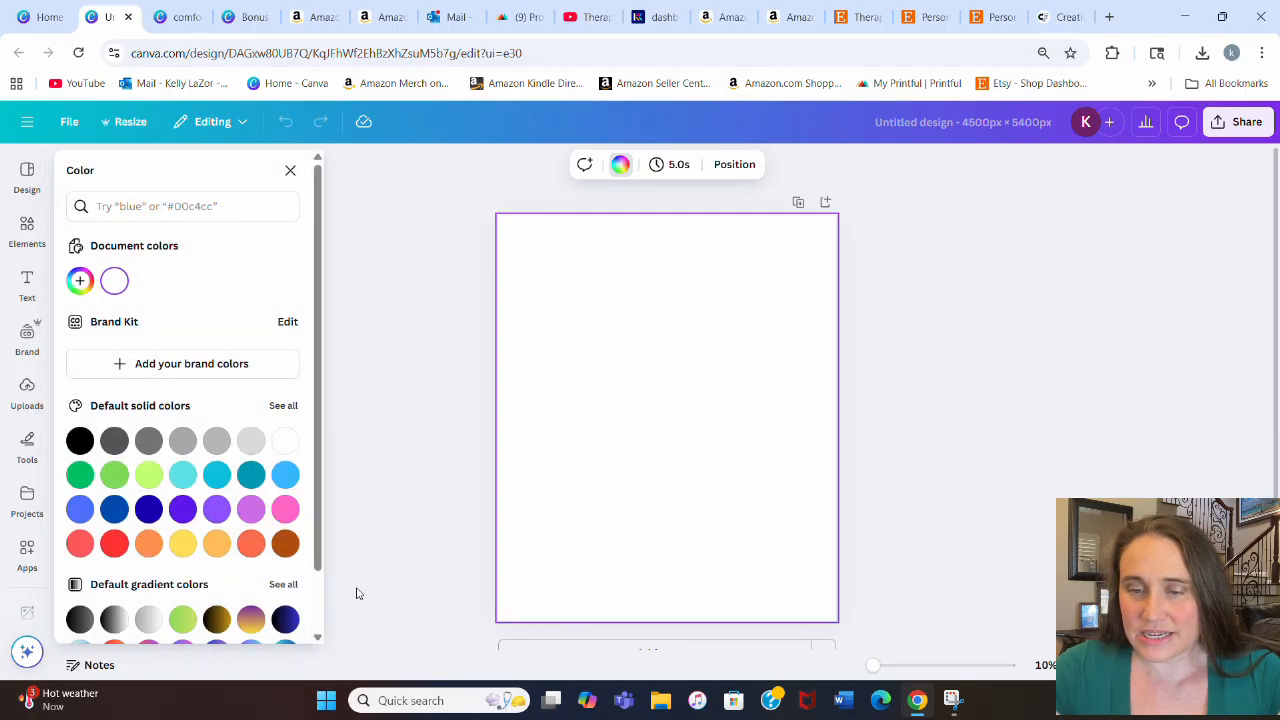
pyautogui.click(285, 543)
pyautogui.click(80, 280)
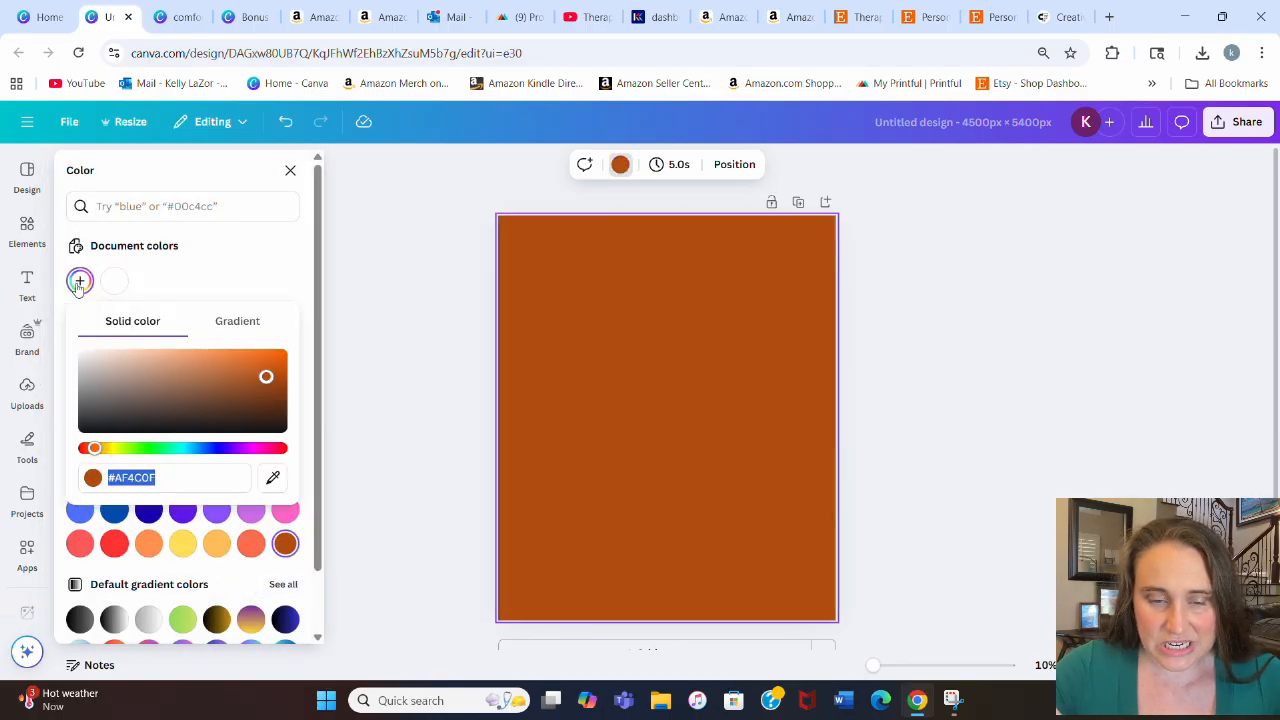
pyautogui.click(104, 361)
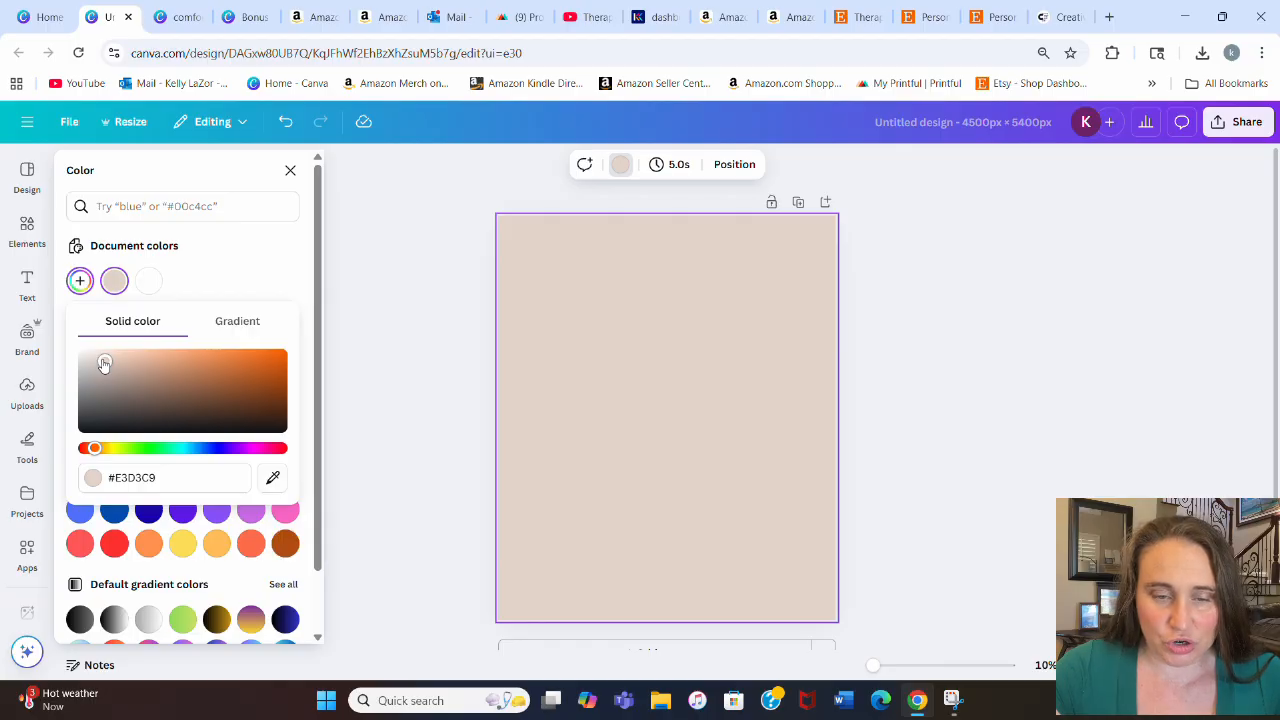
pyautogui.click(943, 378)
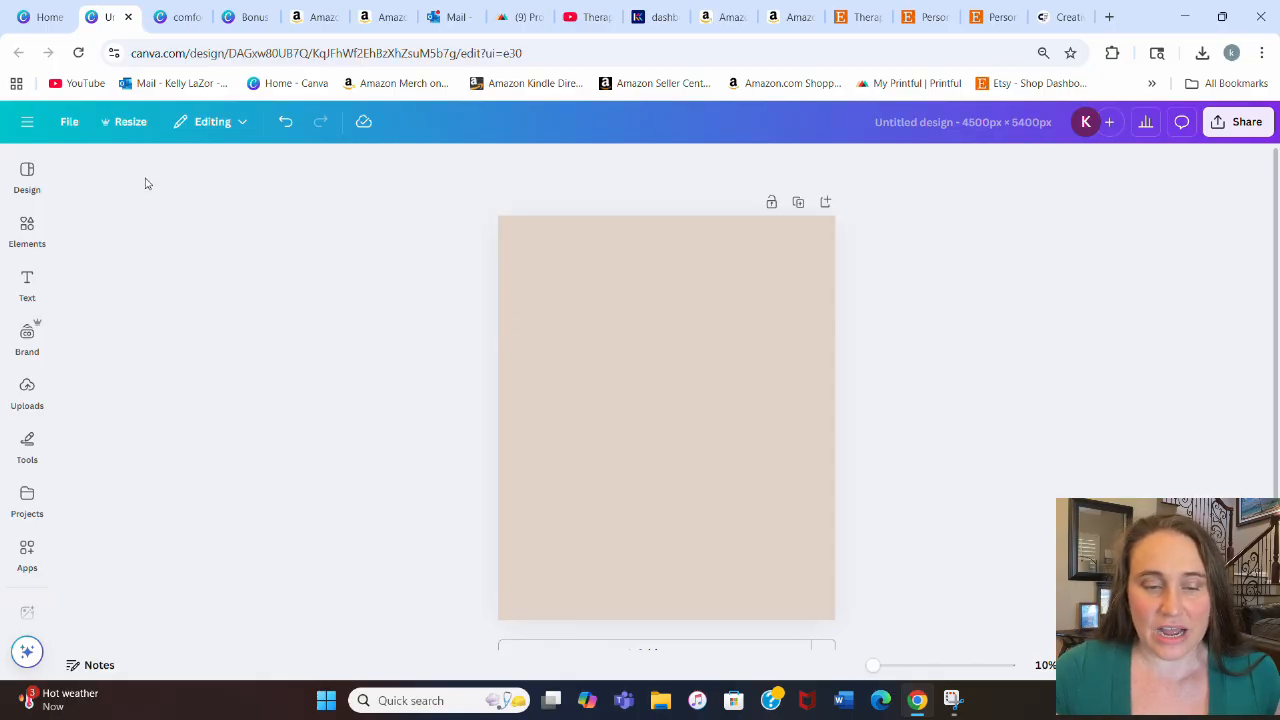
# Step: Browse the Discover listing of available apps
pyautogui.click(27, 550)
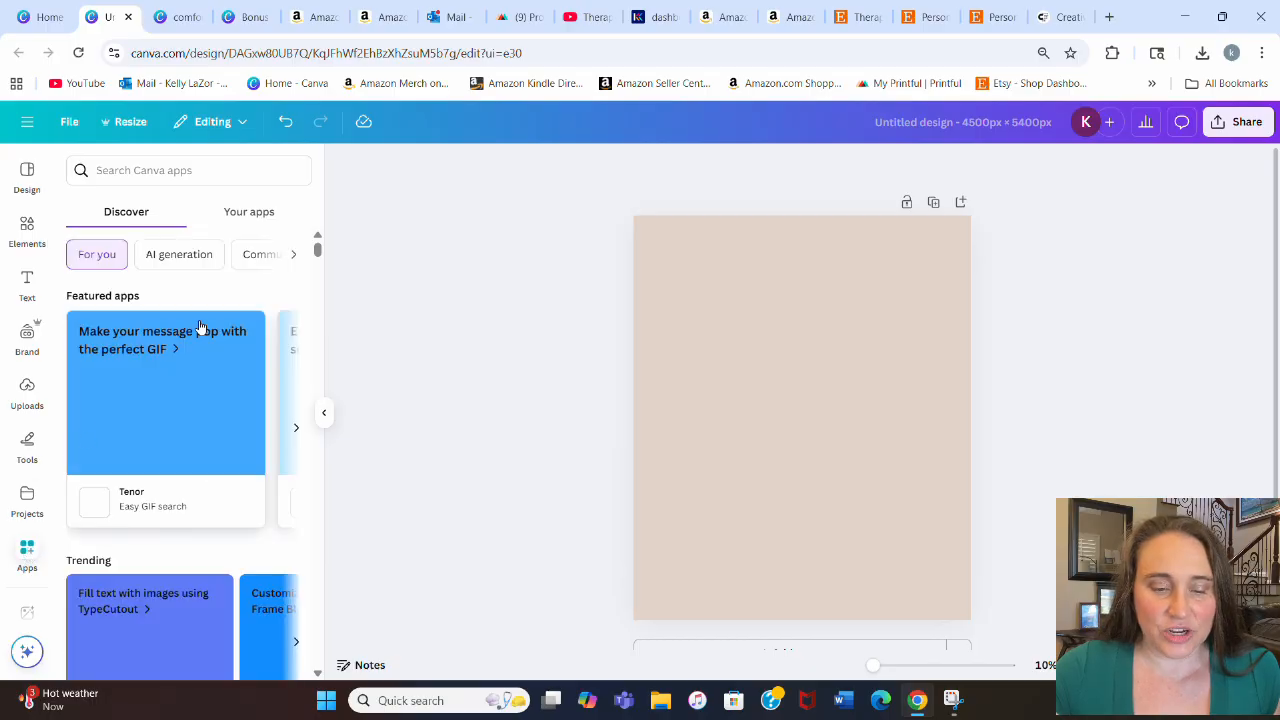
pyautogui.scroll(-2, 200, 380)
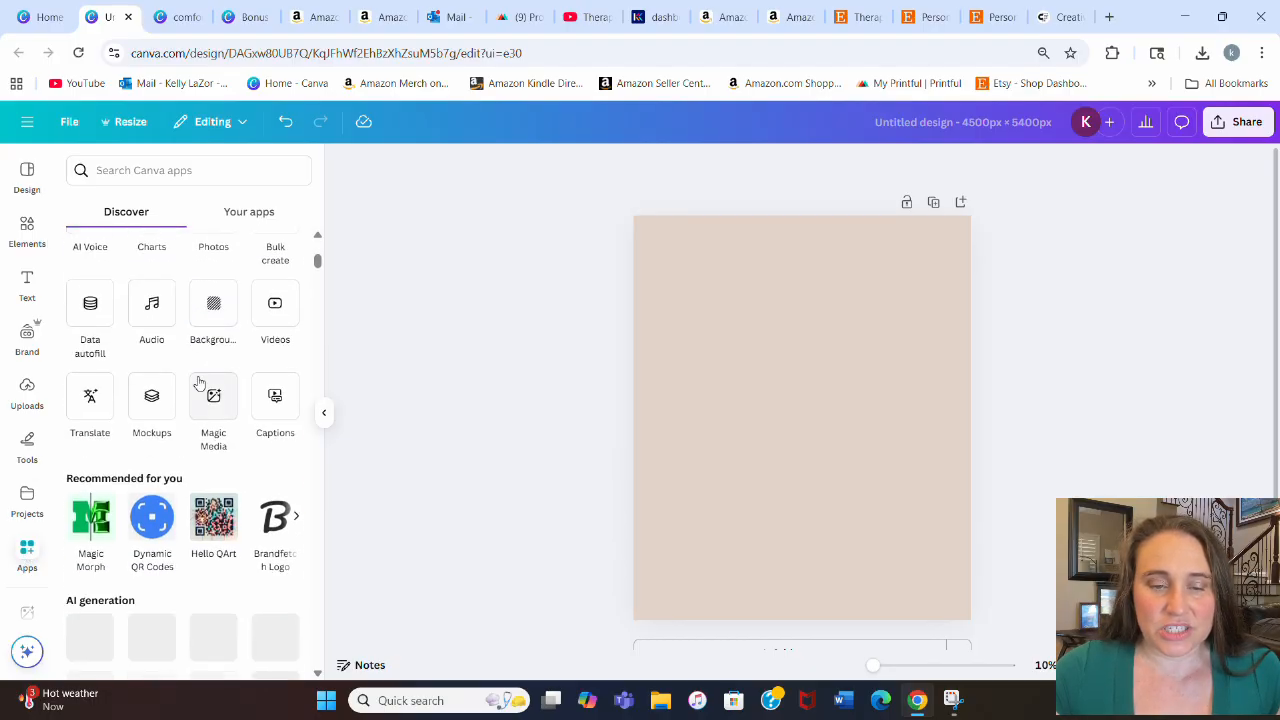
pyautogui.scroll(-4, 170, 318)
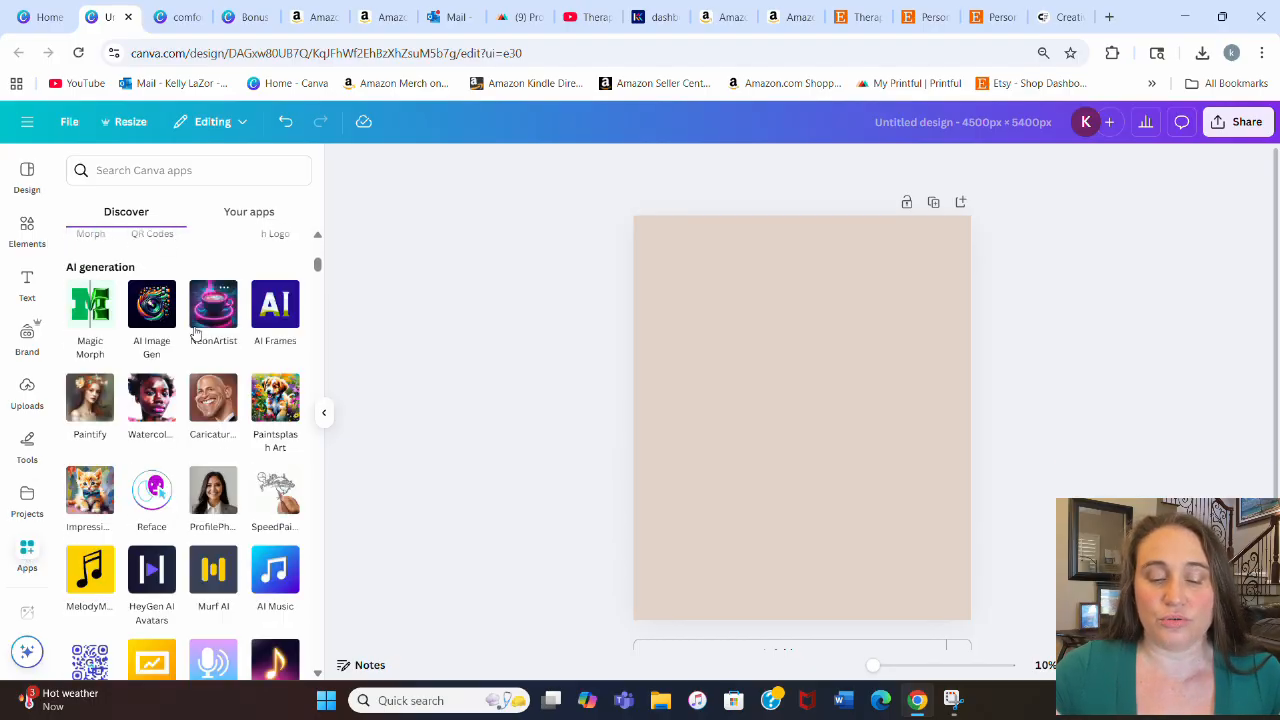
pyautogui.scroll(-3, 196, 333)
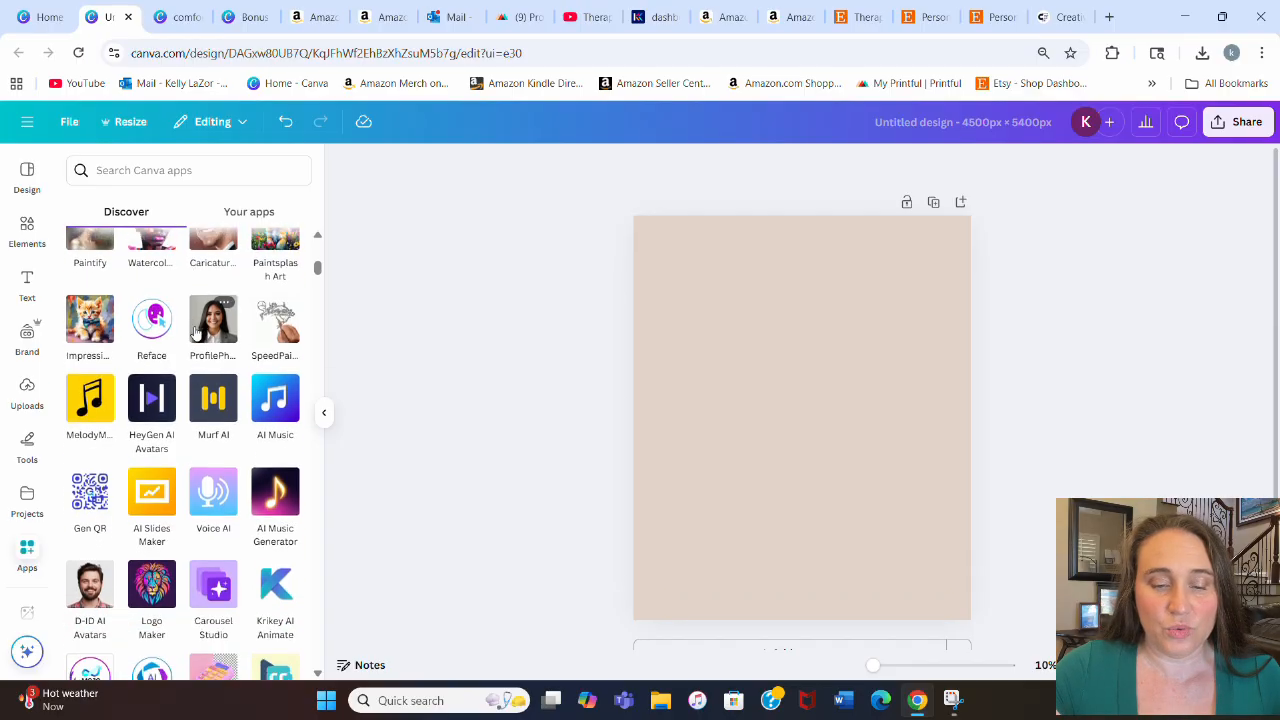
pyautogui.scroll(-5, 196, 333)
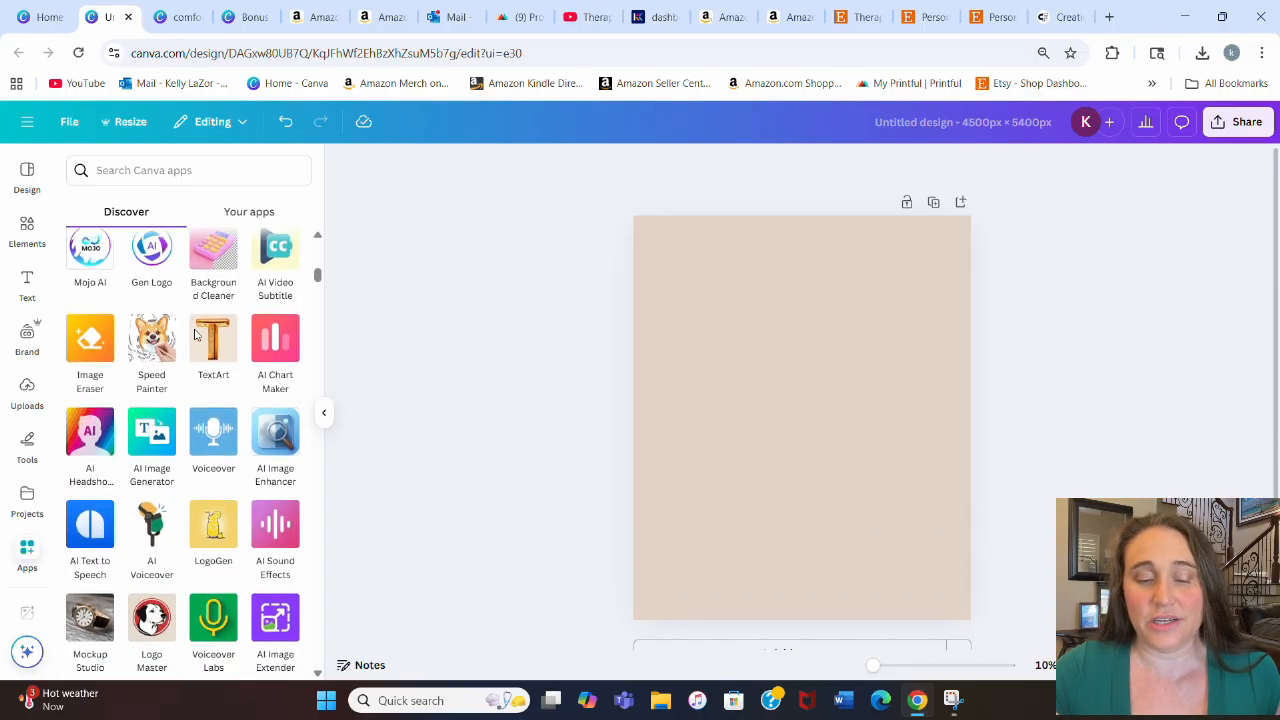
pyautogui.scroll(-6, 201, 369)
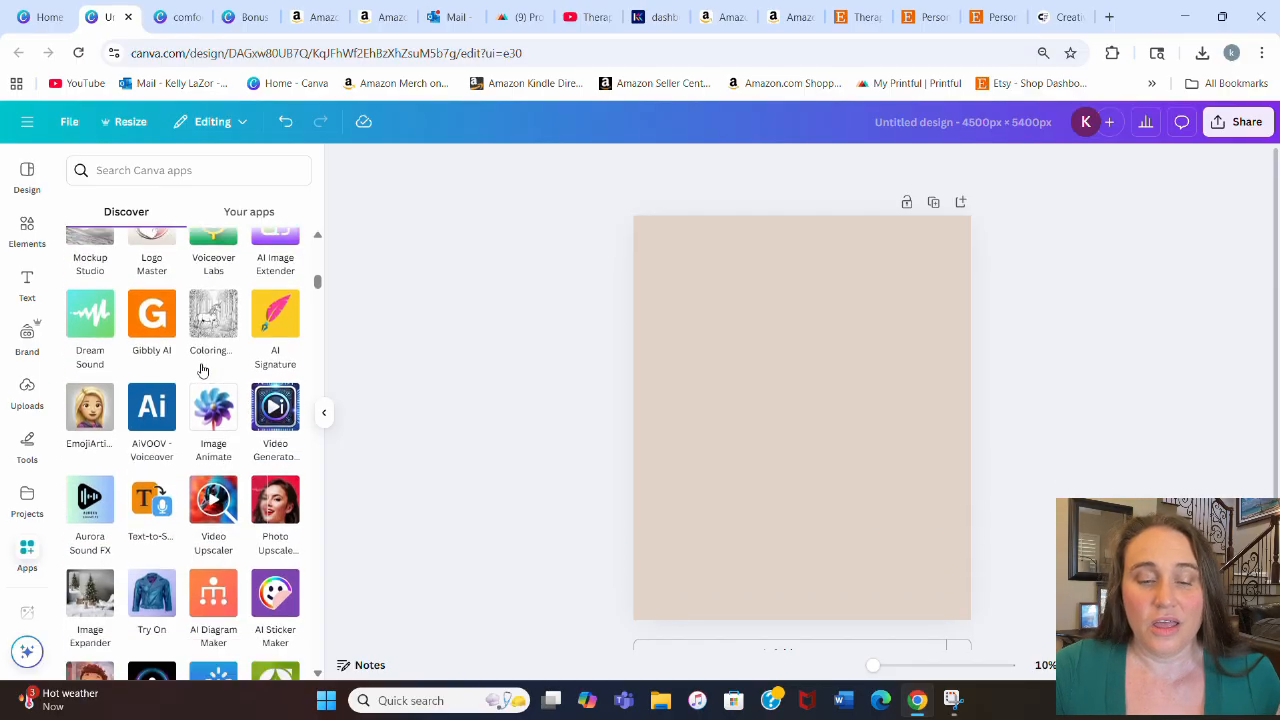
pyautogui.scroll(-15, 201, 369)
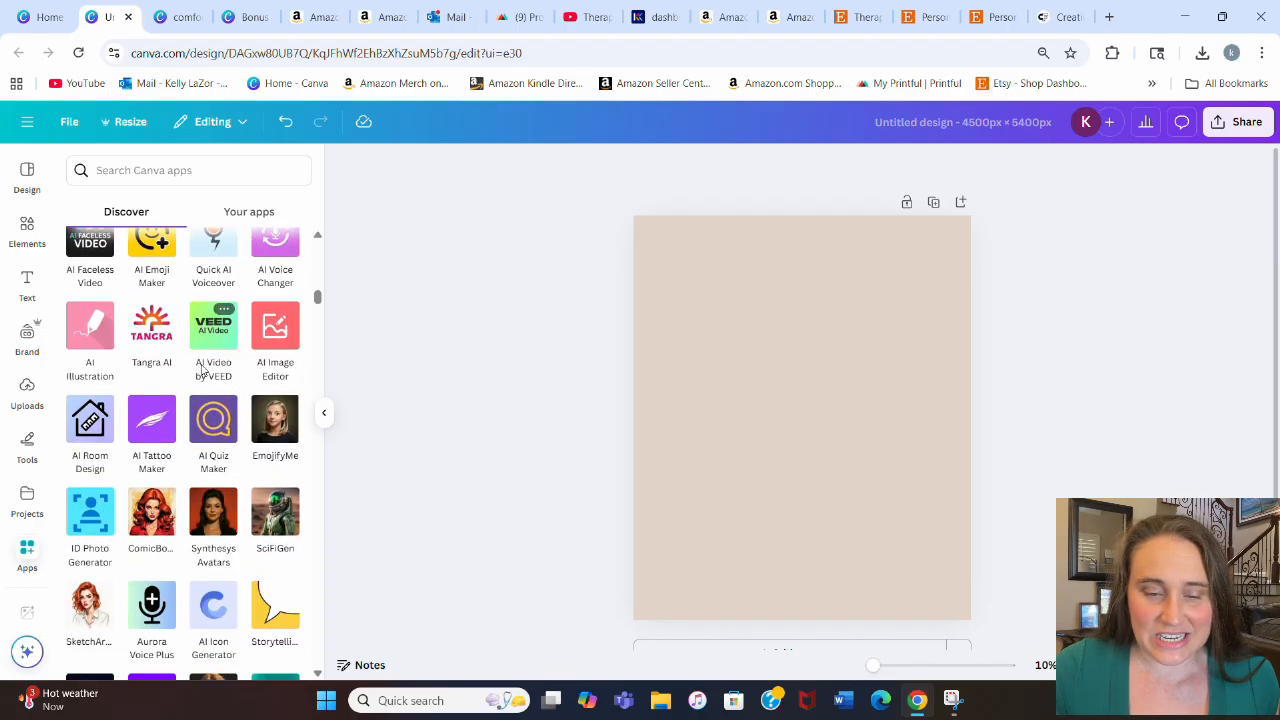
pyautogui.scroll(-4, 193, 392)
pyautogui.scroll(4, 281, 321)
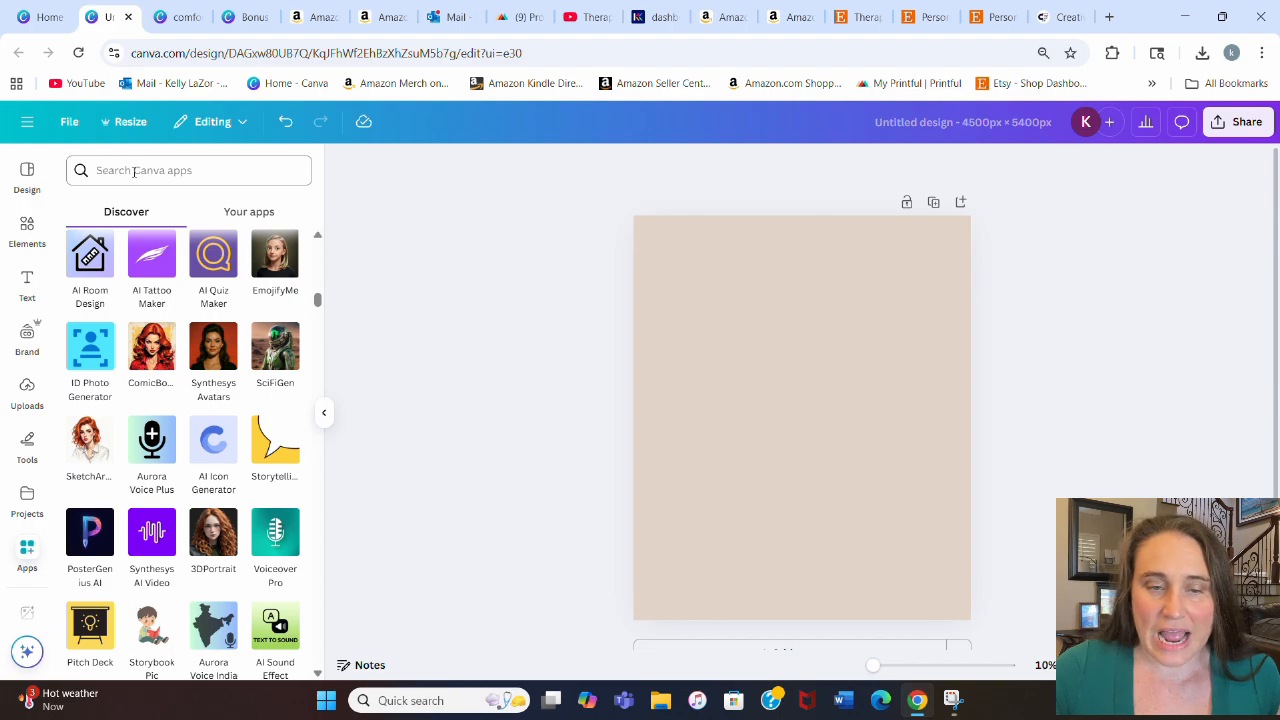
# Step: Open the TypeCraft app from your installed apps and replace its sample text with COZY
pyautogui.click(244, 210)
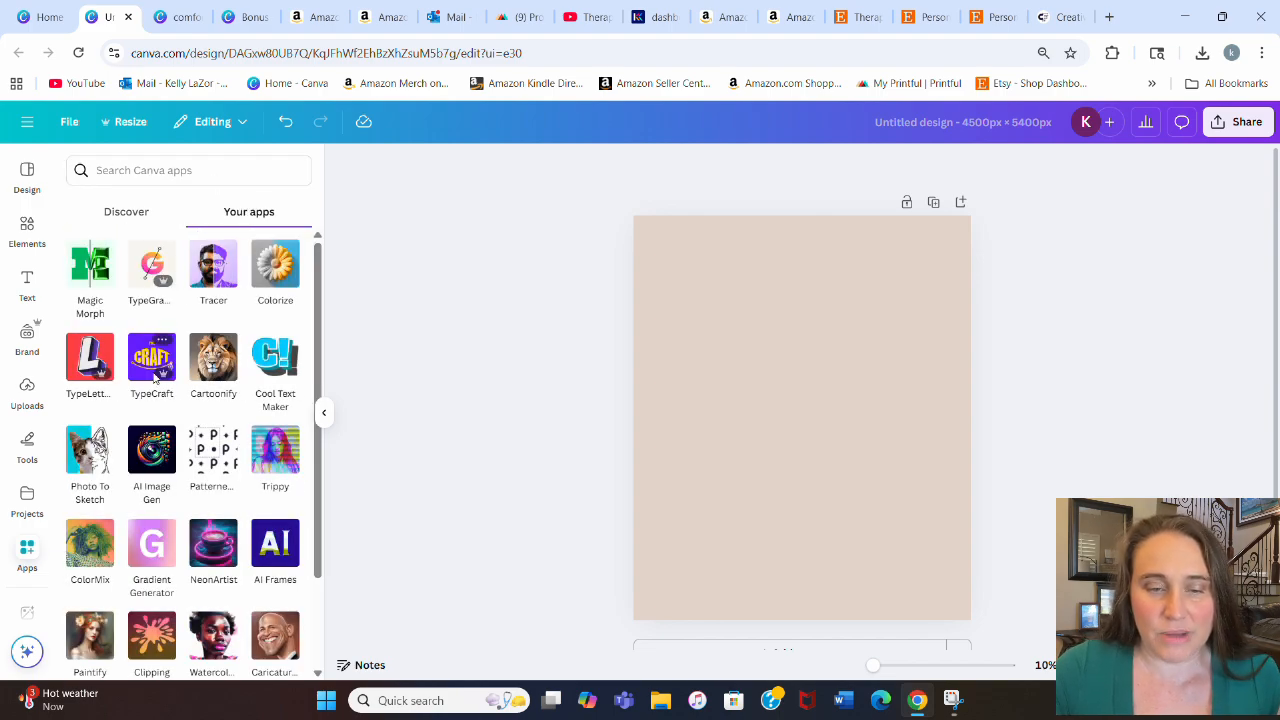
pyautogui.click(155, 358)
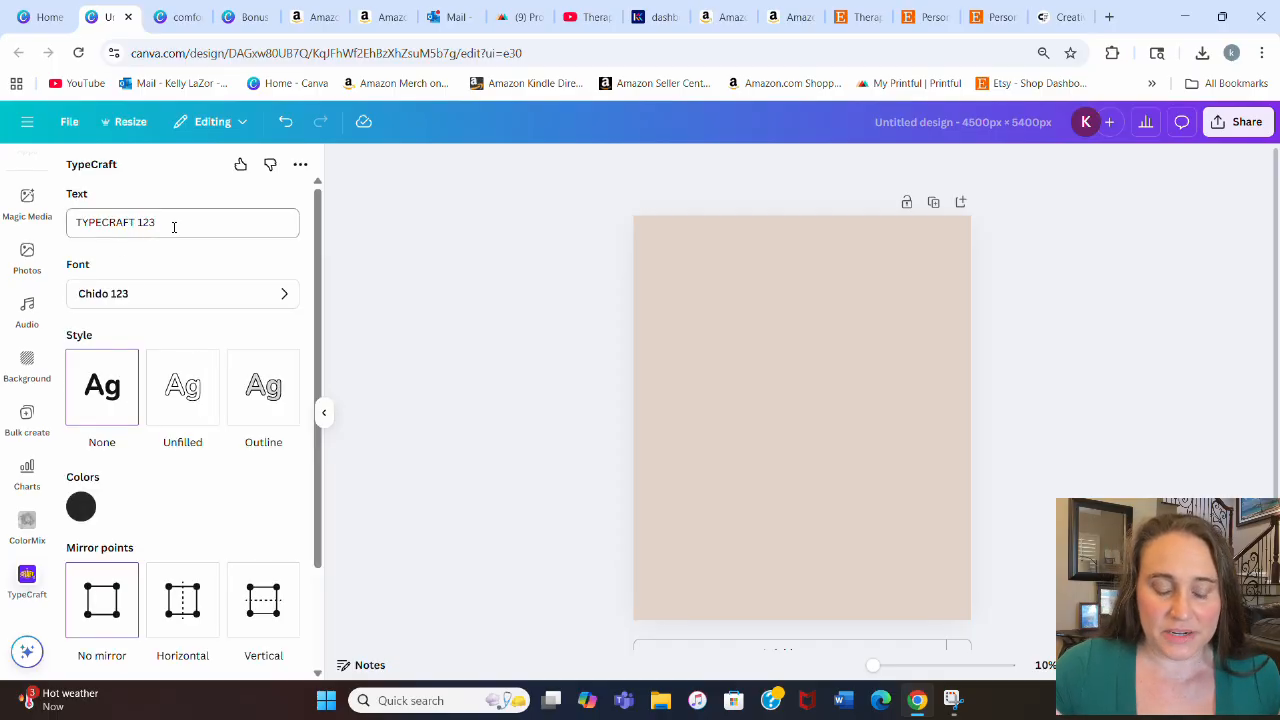
pyautogui.moveTo(174, 227); pyautogui.dragTo(62, 222)
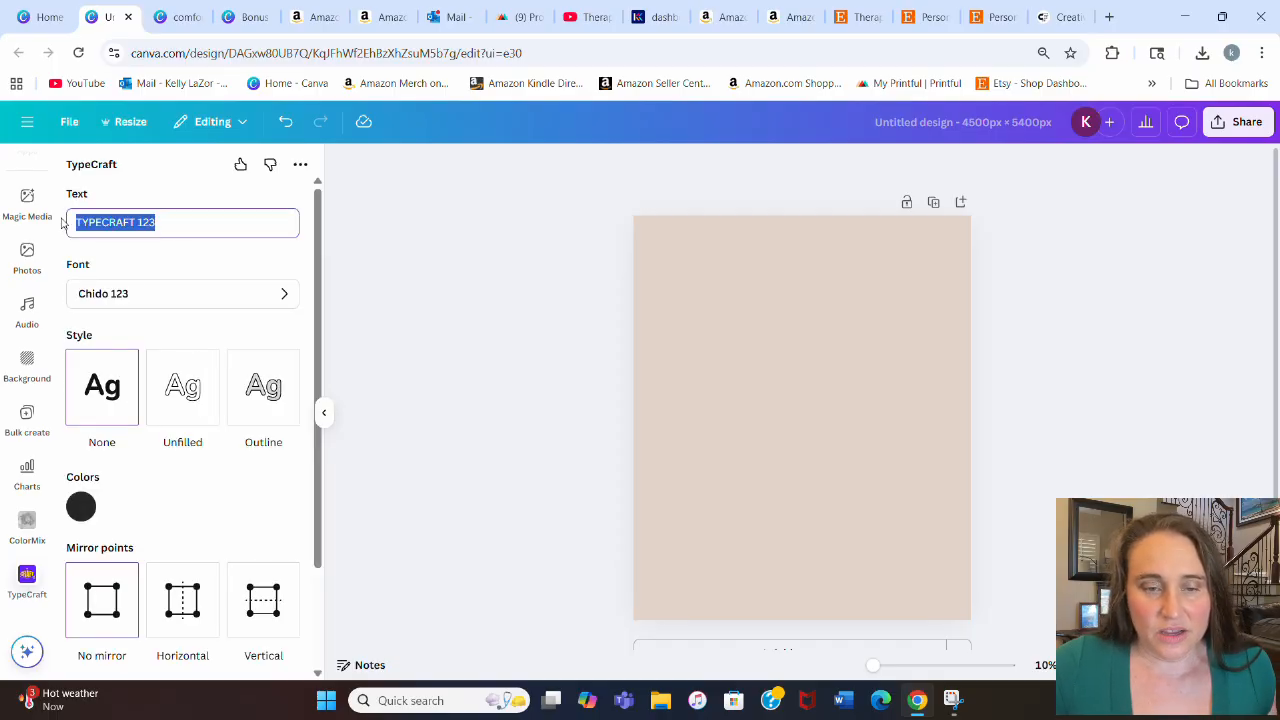
pyautogui.write('COZY')
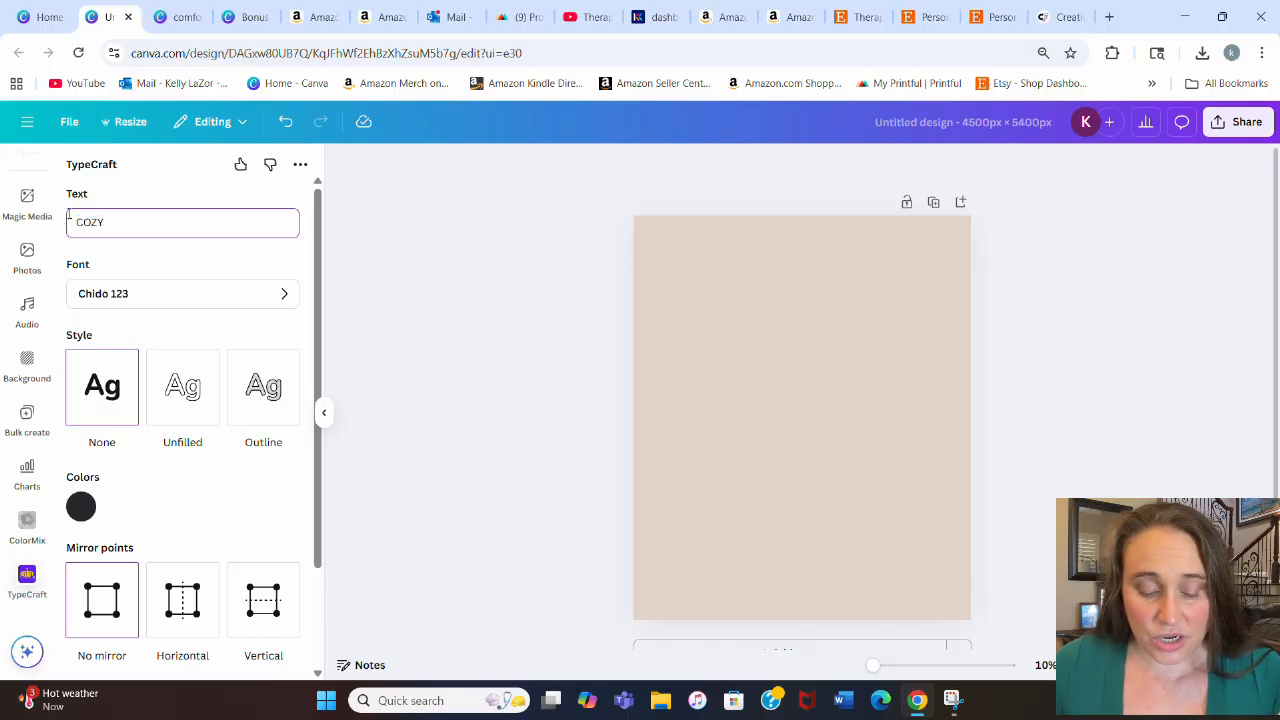
# Step: Choose the Deuce 123 font for the TypeCraft text
pyautogui.click(283, 296)
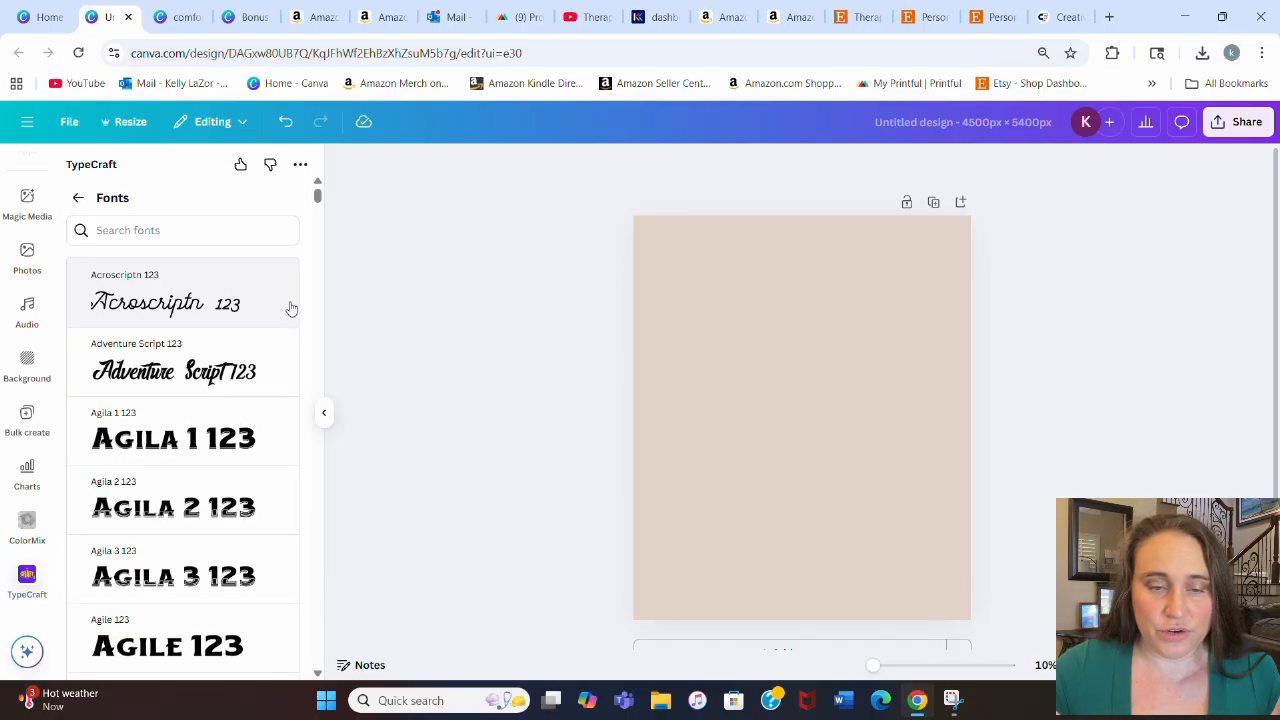
pyautogui.scroll(-5, 250, 350)
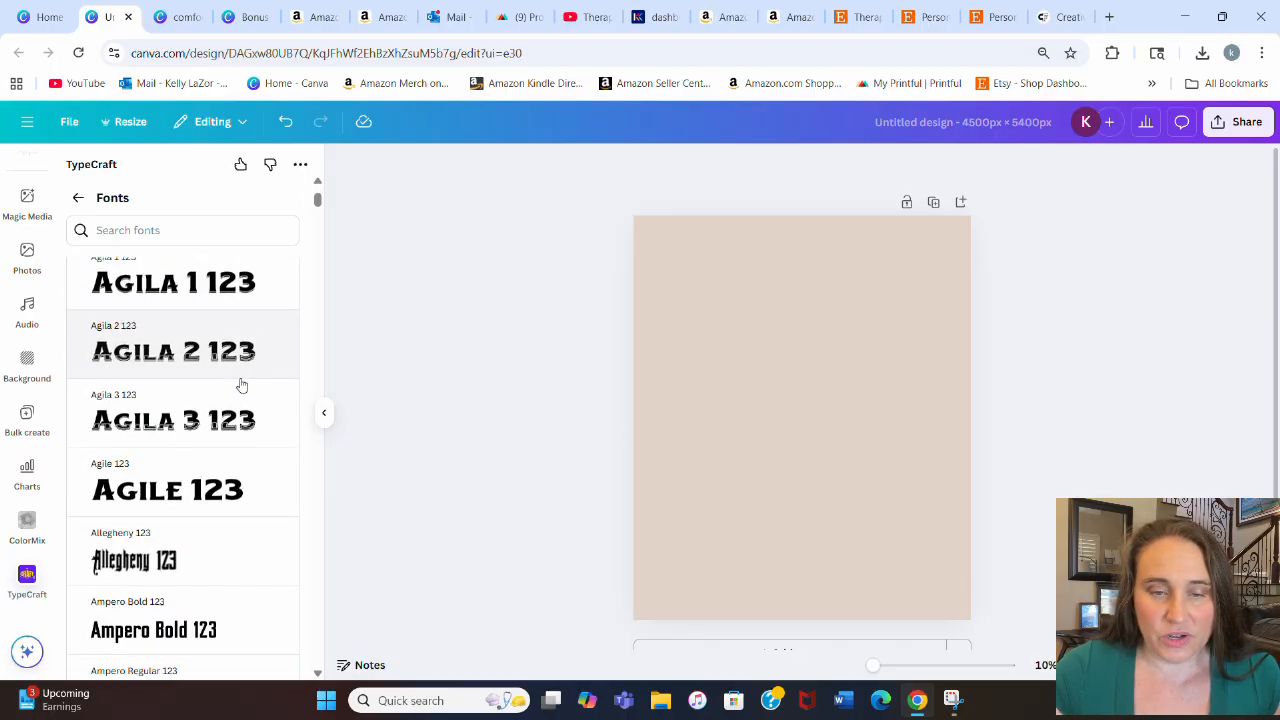
pyautogui.scroll(-5, 230, 384)
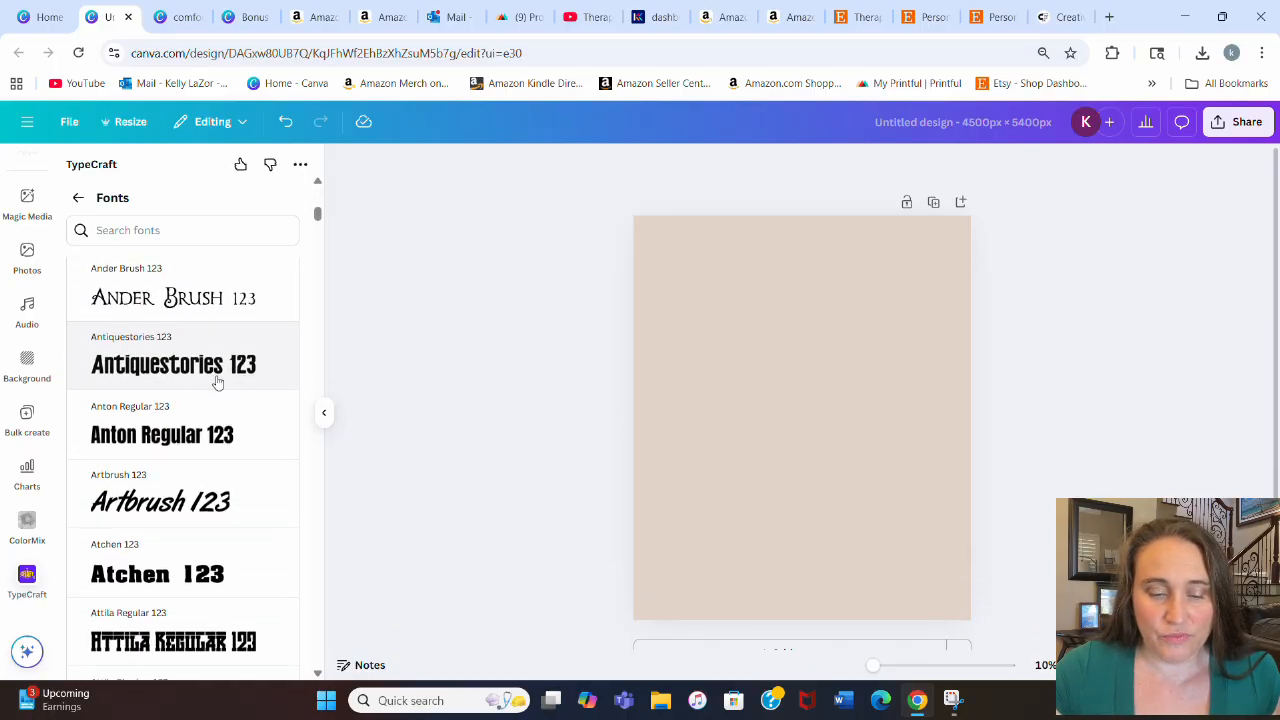
pyautogui.scroll(-10, 205, 385)
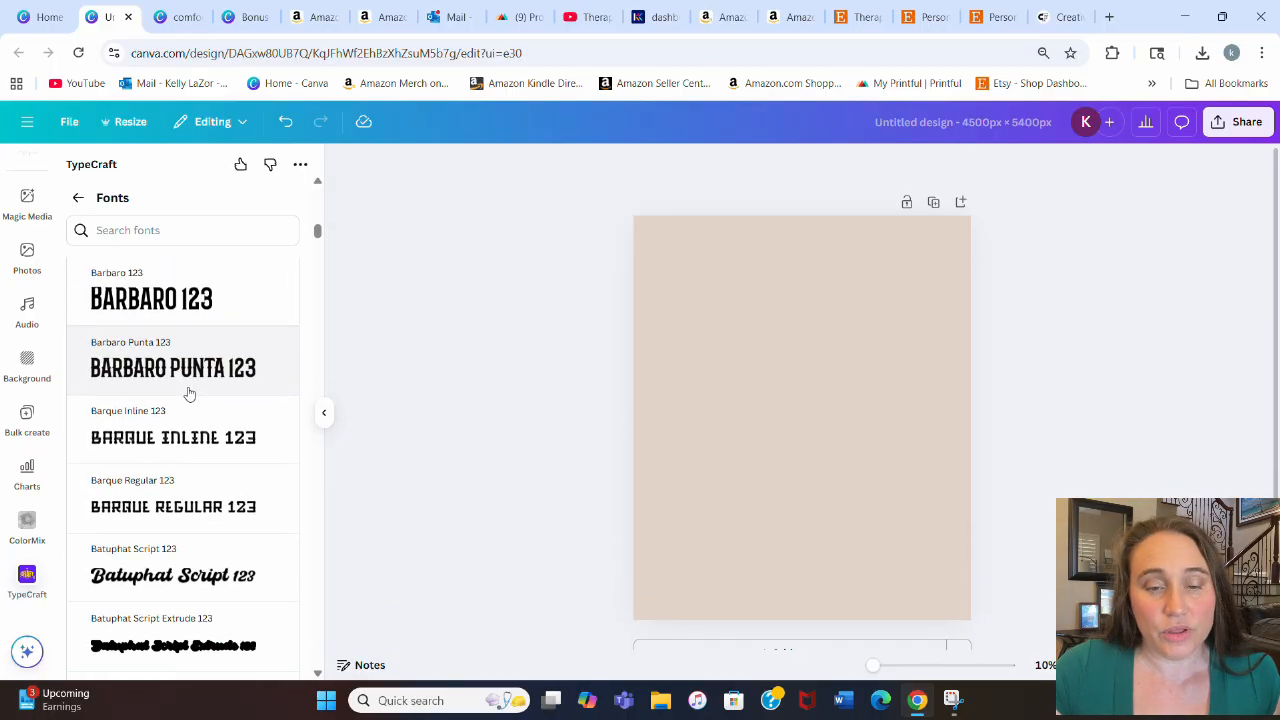
pyautogui.scroll(-15, 183, 405)
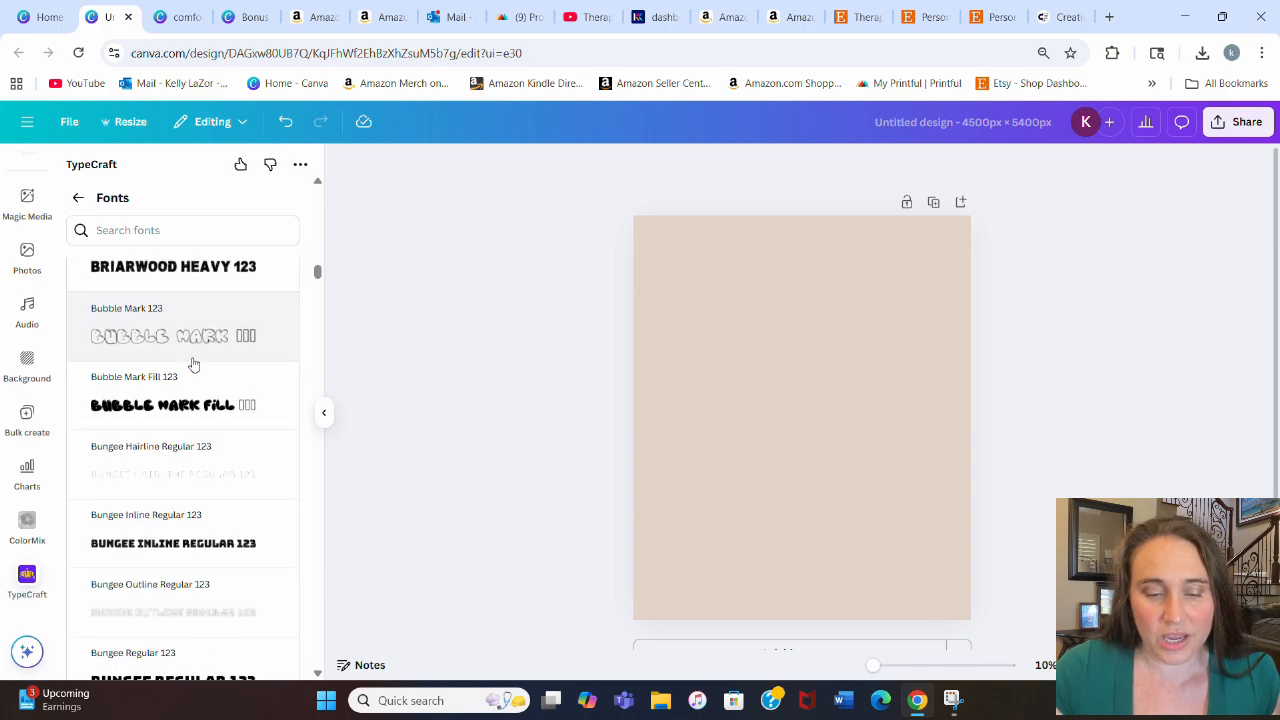
pyautogui.scroll(-10, 181, 357)
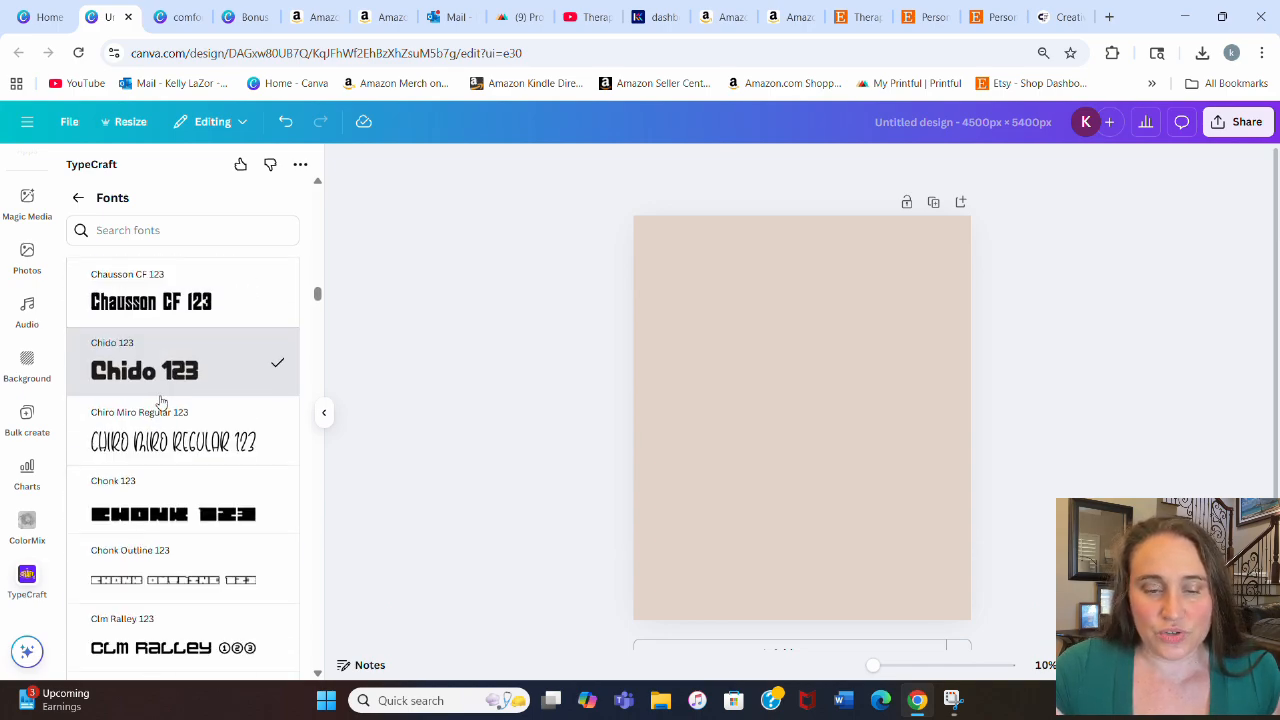
pyautogui.scroll(-12, 155, 450)
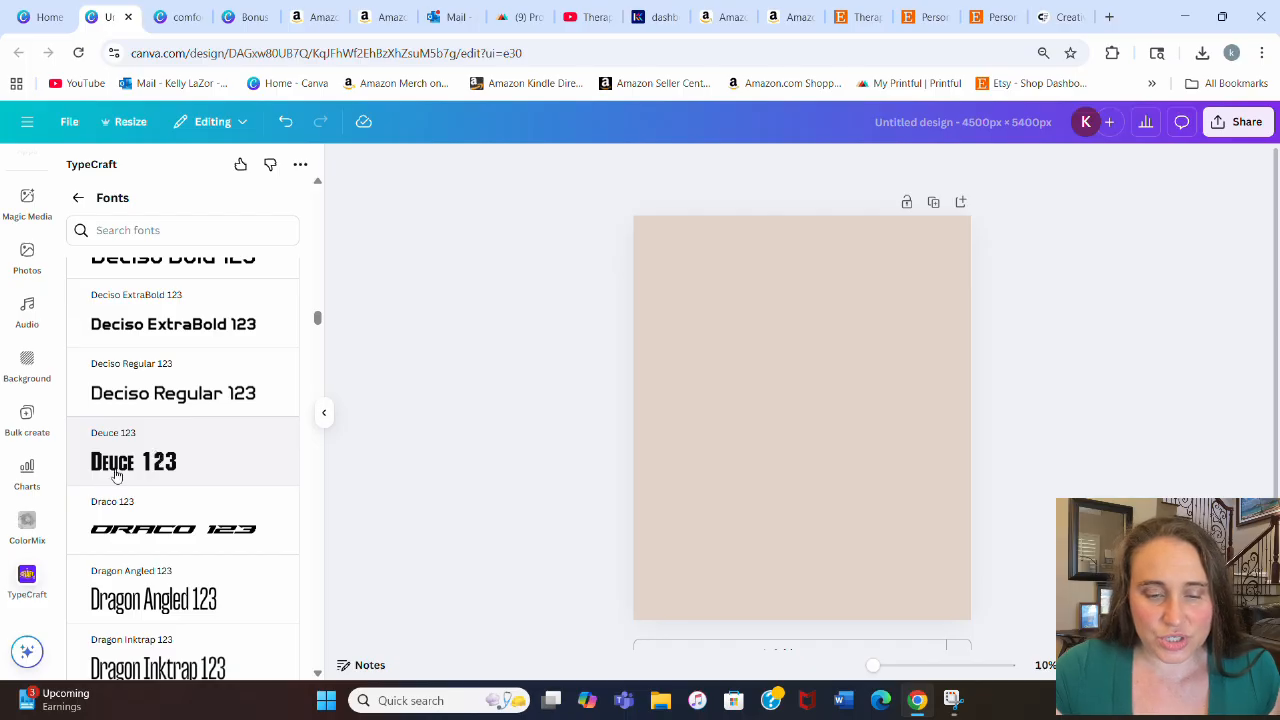
pyautogui.click(113, 470)
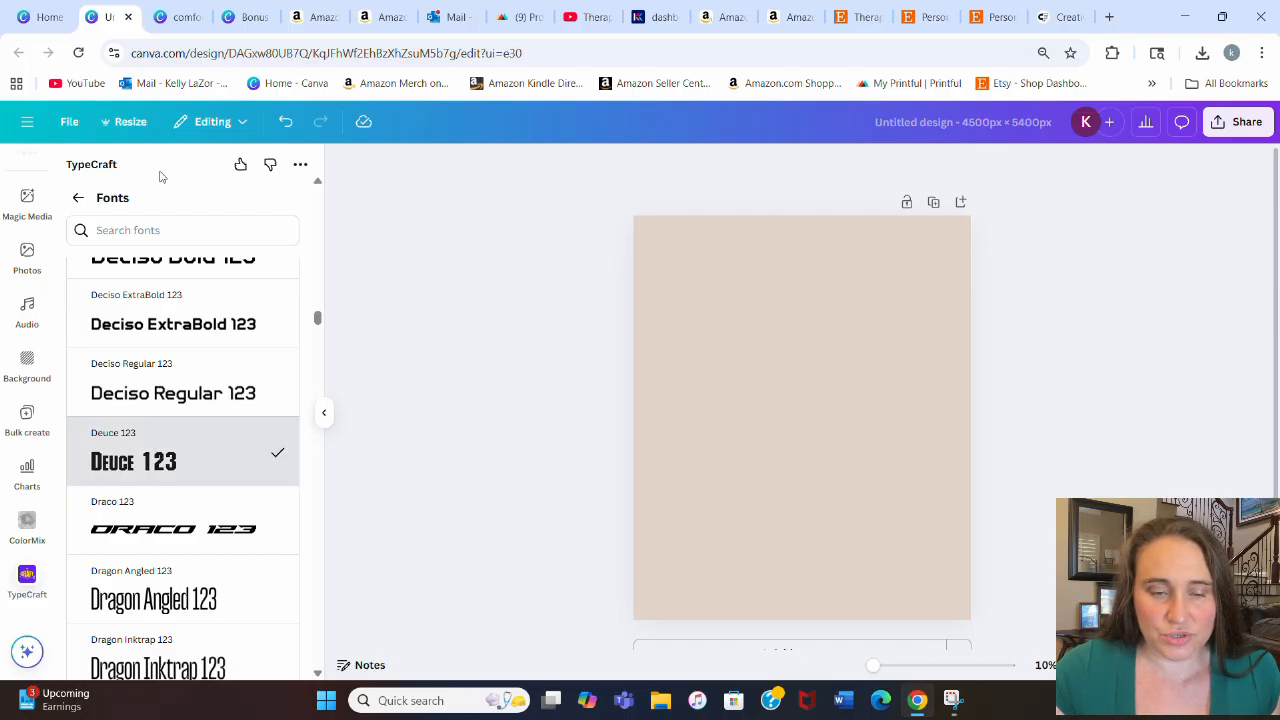
pyautogui.click(78, 197)
# Step: Set the TypeCraft text colour to a brown tone, #997A5E
pyautogui.scroll(2, 157, 300)
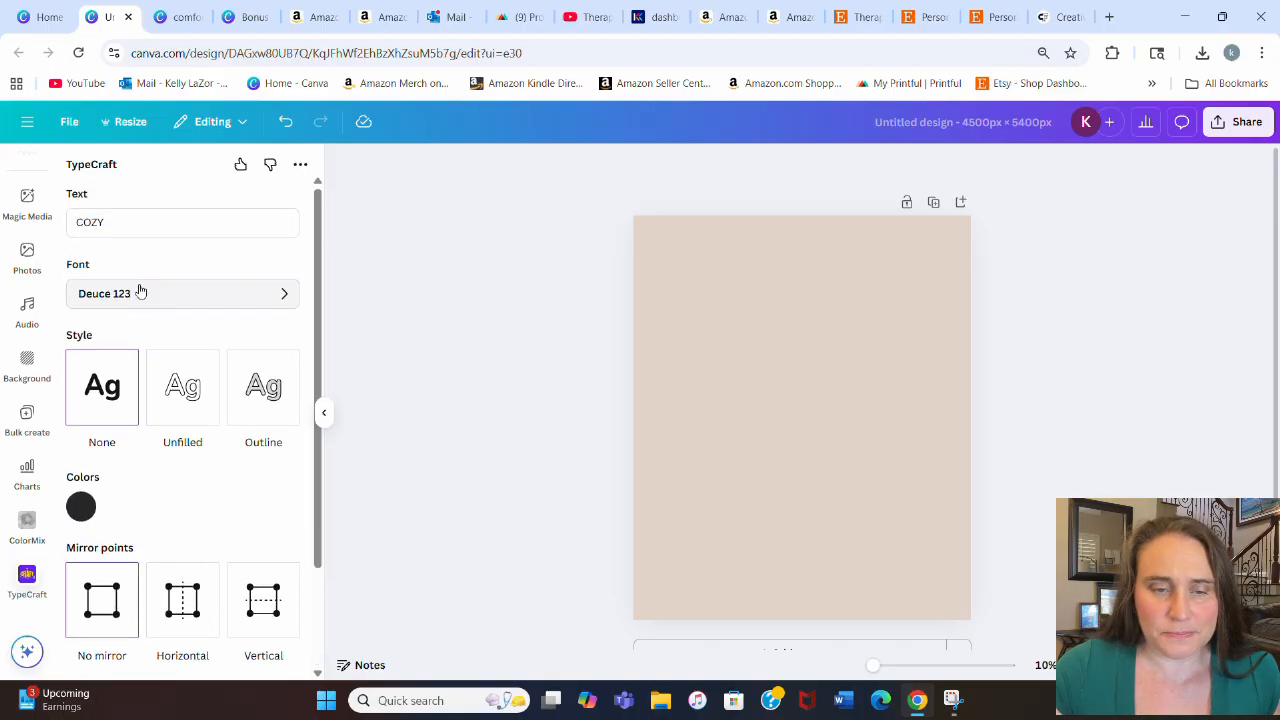
pyautogui.scroll(-3, 137, 263)
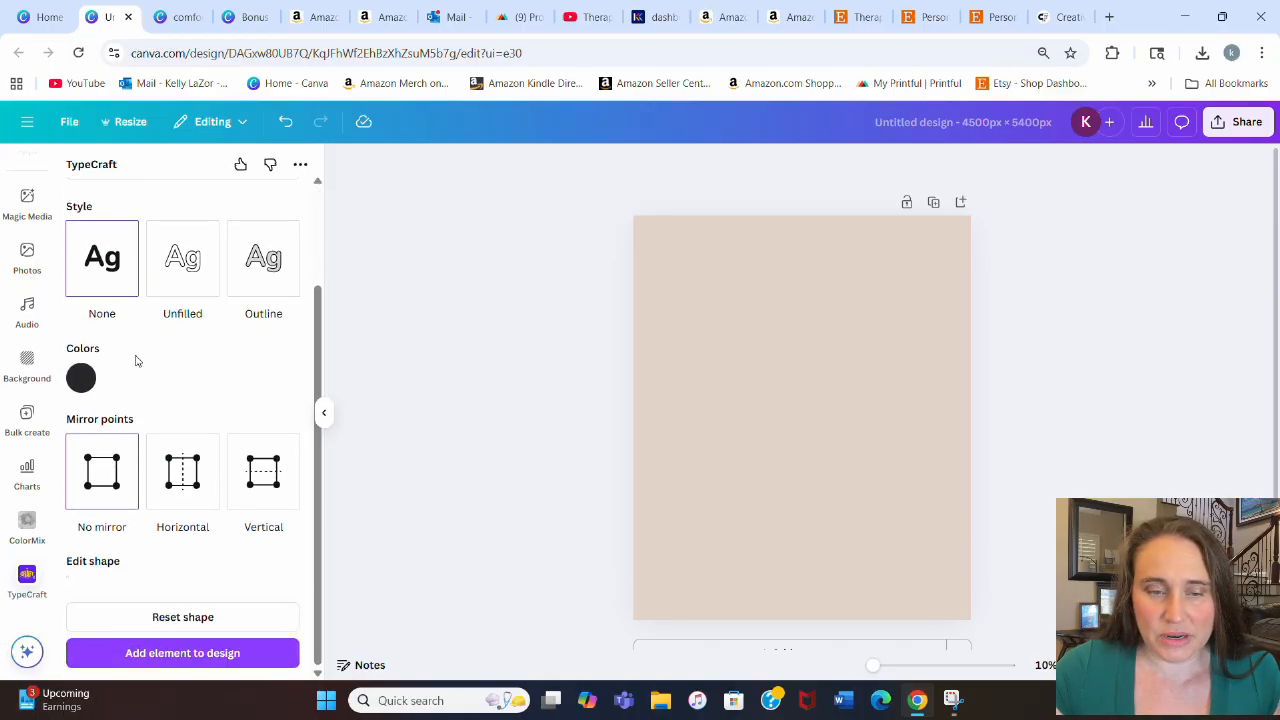
pyautogui.scroll(3, 160, 215)
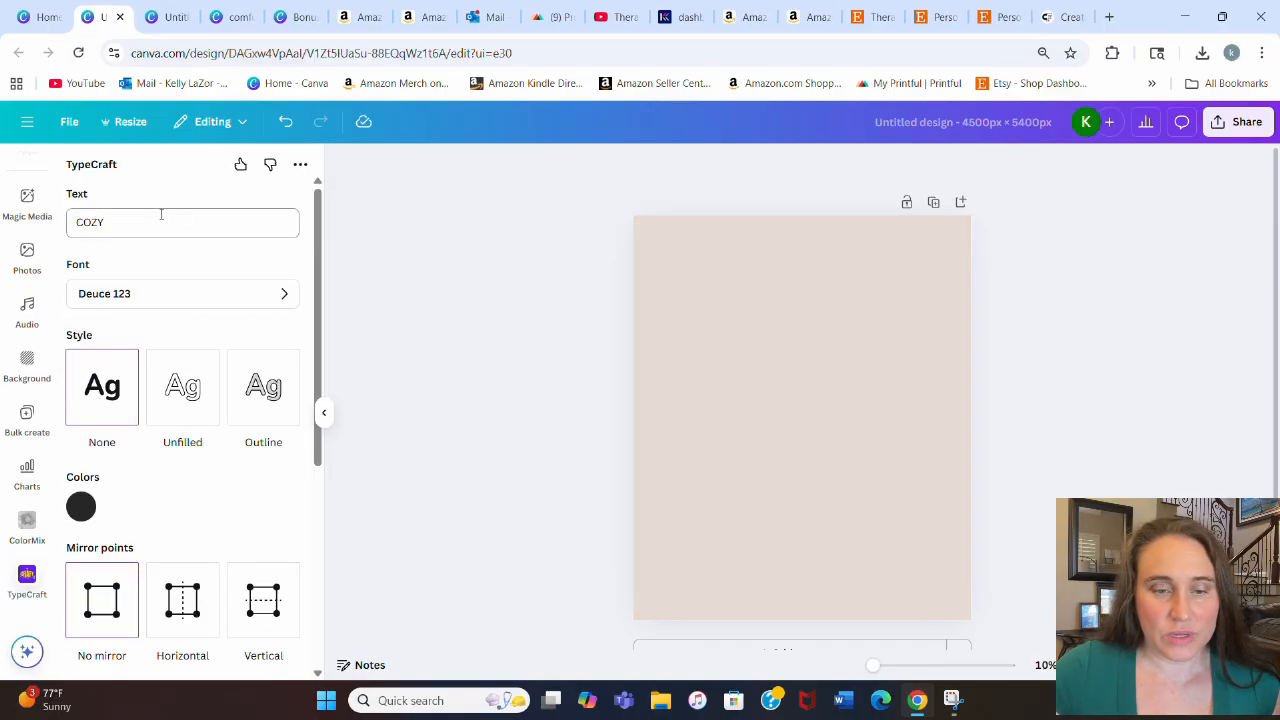
pyautogui.click(83, 507)
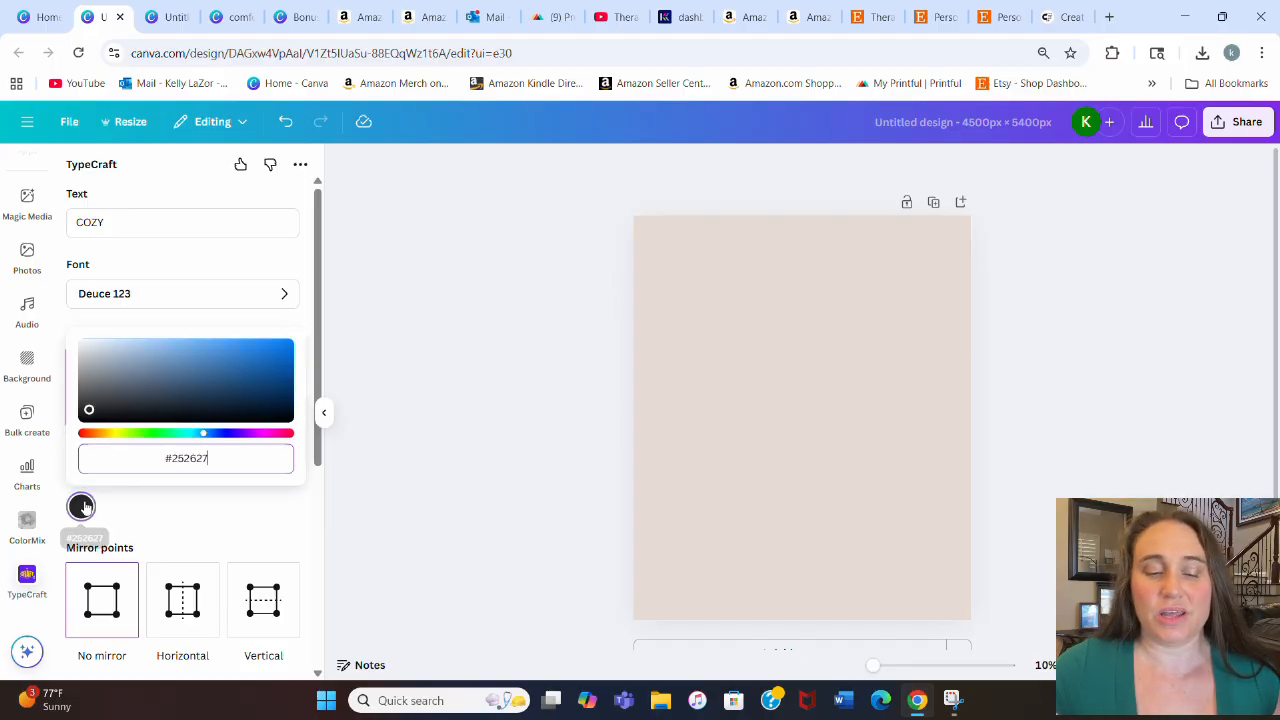
pyautogui.click(98, 432)
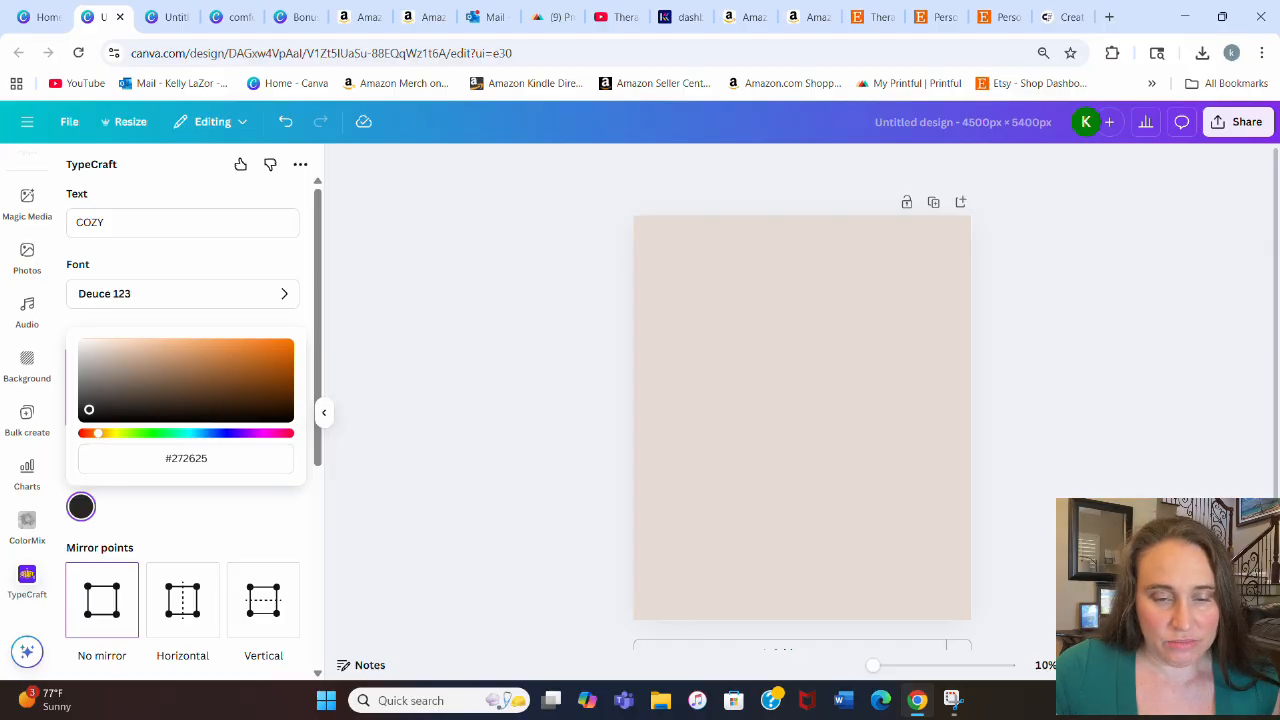
pyautogui.moveTo(89, 410); pyautogui.dragTo(148, 357)
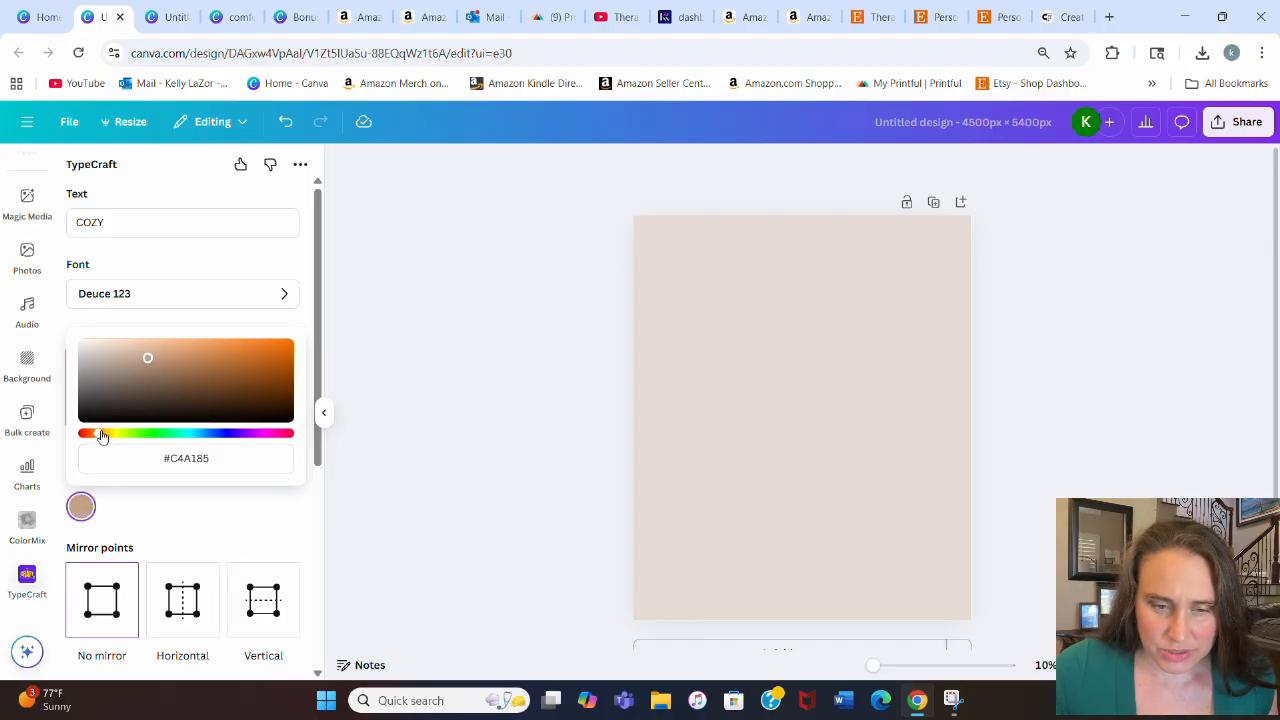
pyautogui.click(161, 372)
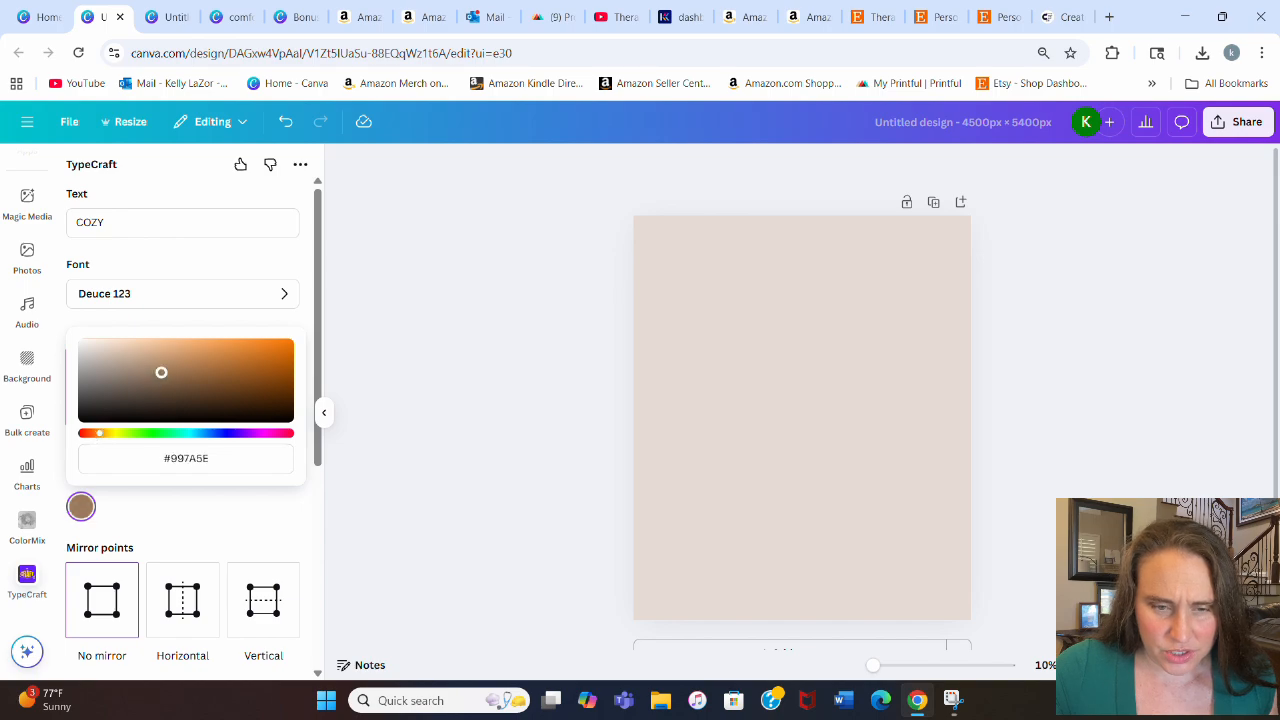
# Step: Adjust the text colour to #A4876D and apply the Outline style with a white #FFFFFF outline at border width 2
pyautogui.moveTo(163, 376); pyautogui.dragTo(150, 368)
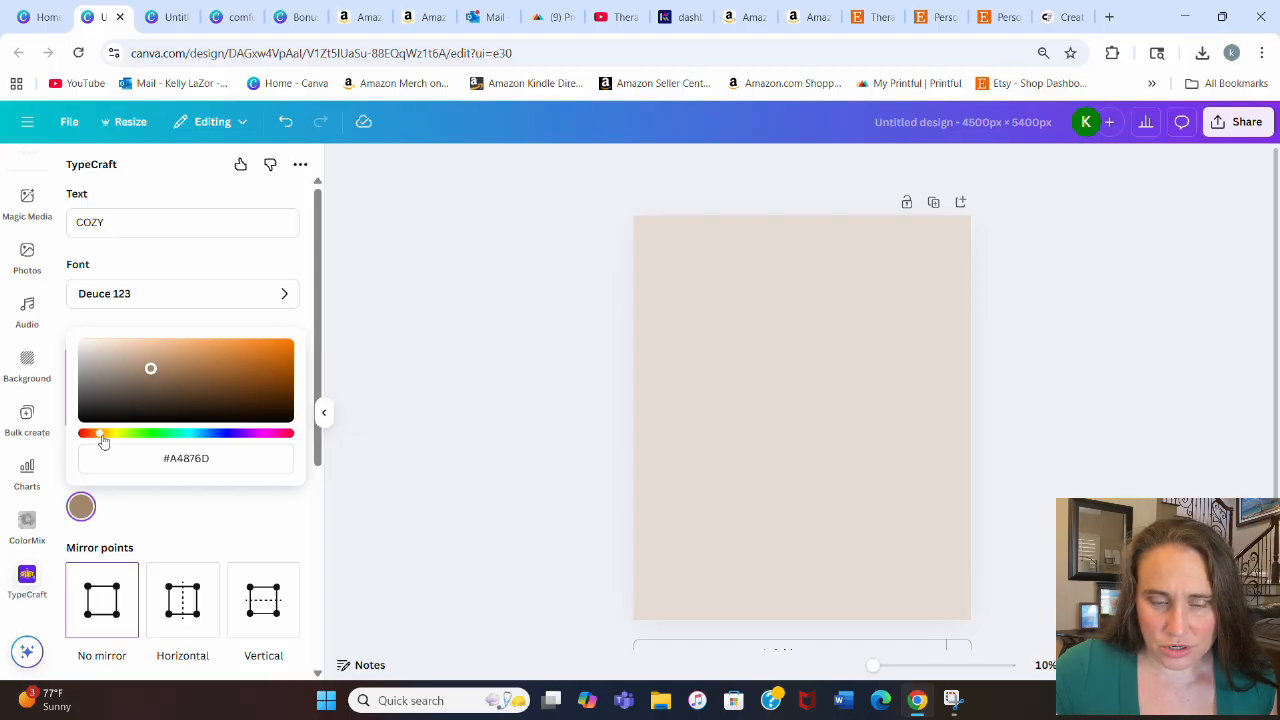
pyautogui.click(168, 522)
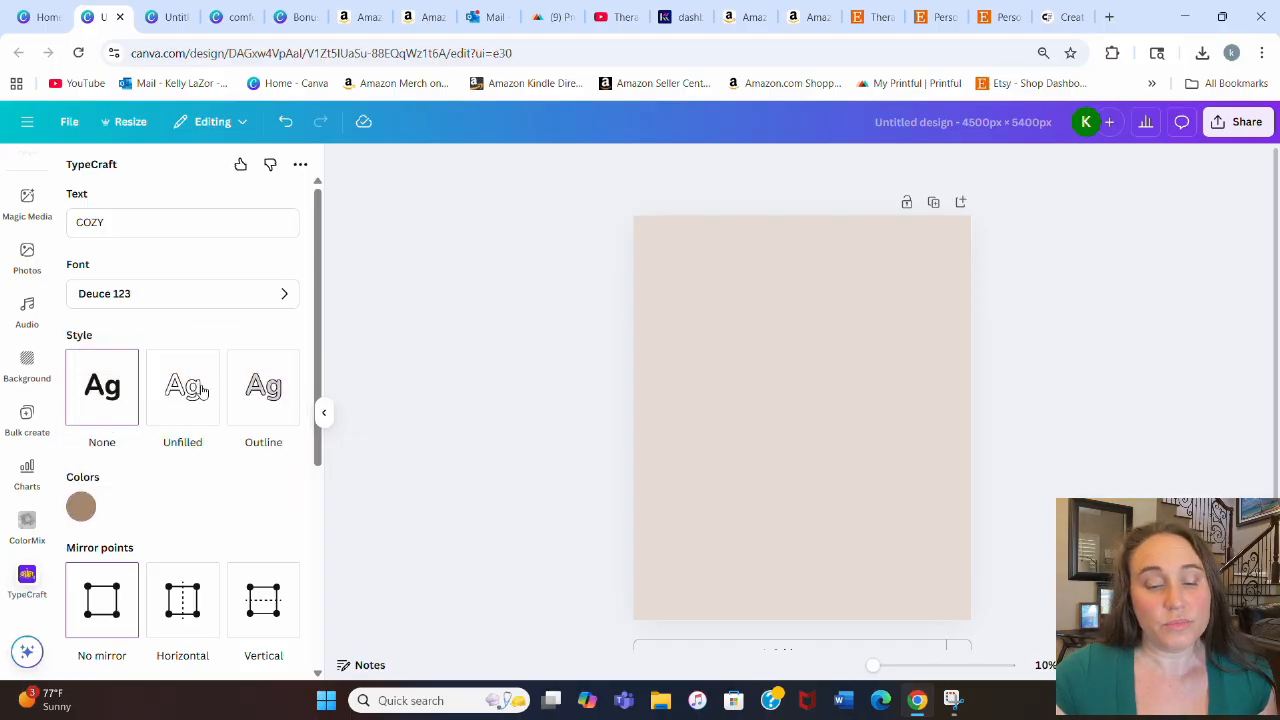
pyautogui.scroll(-4, 175, 403)
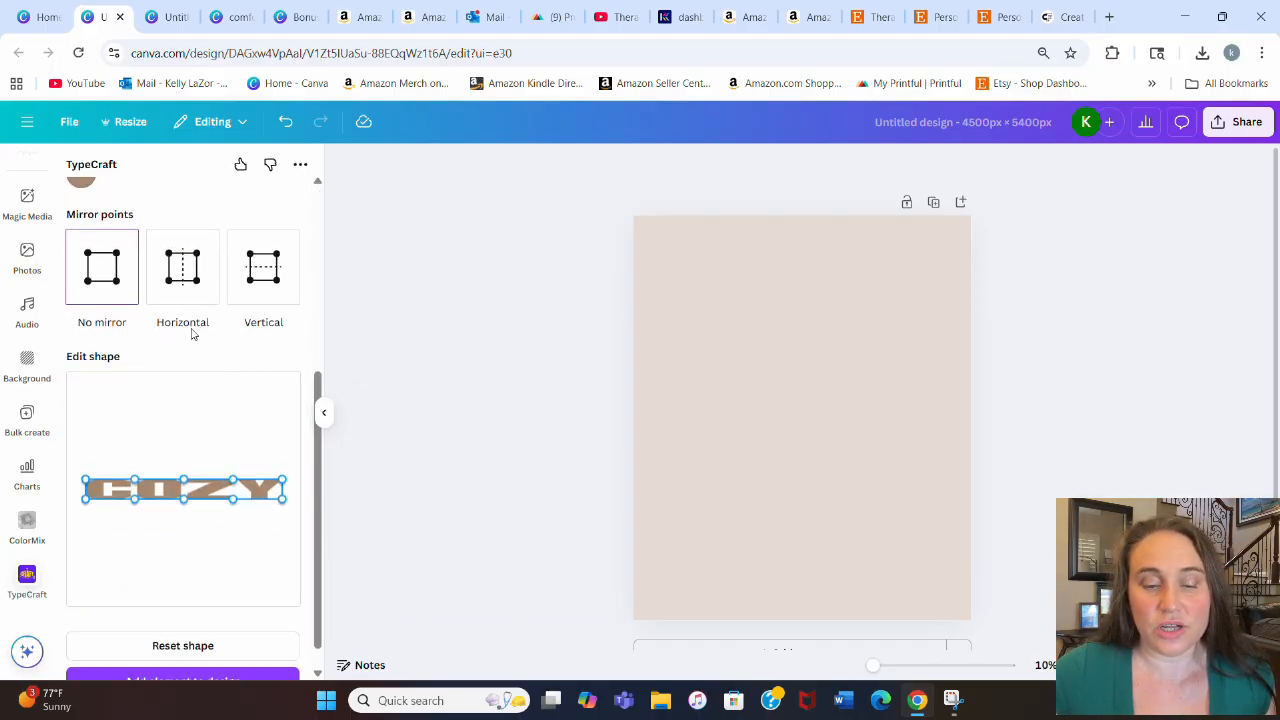
pyautogui.scroll(1, 170, 425)
pyautogui.scroll(1, 191, 349)
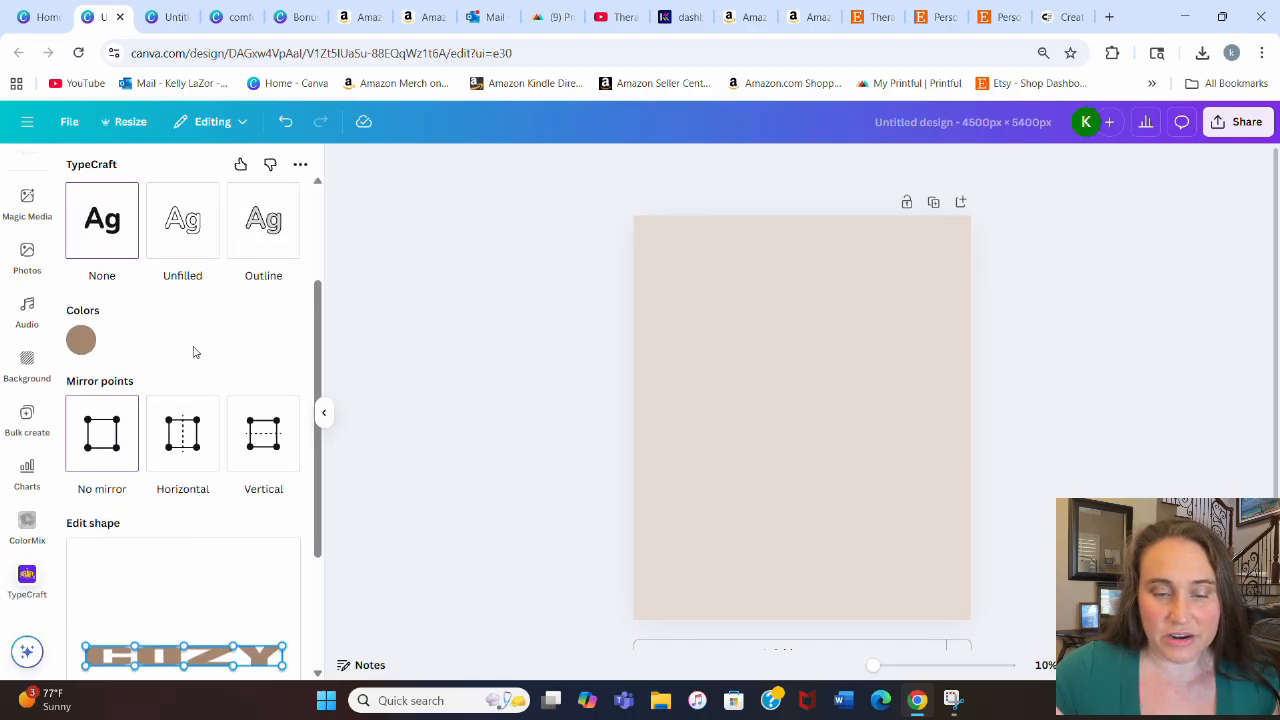
pyautogui.click(264, 250)
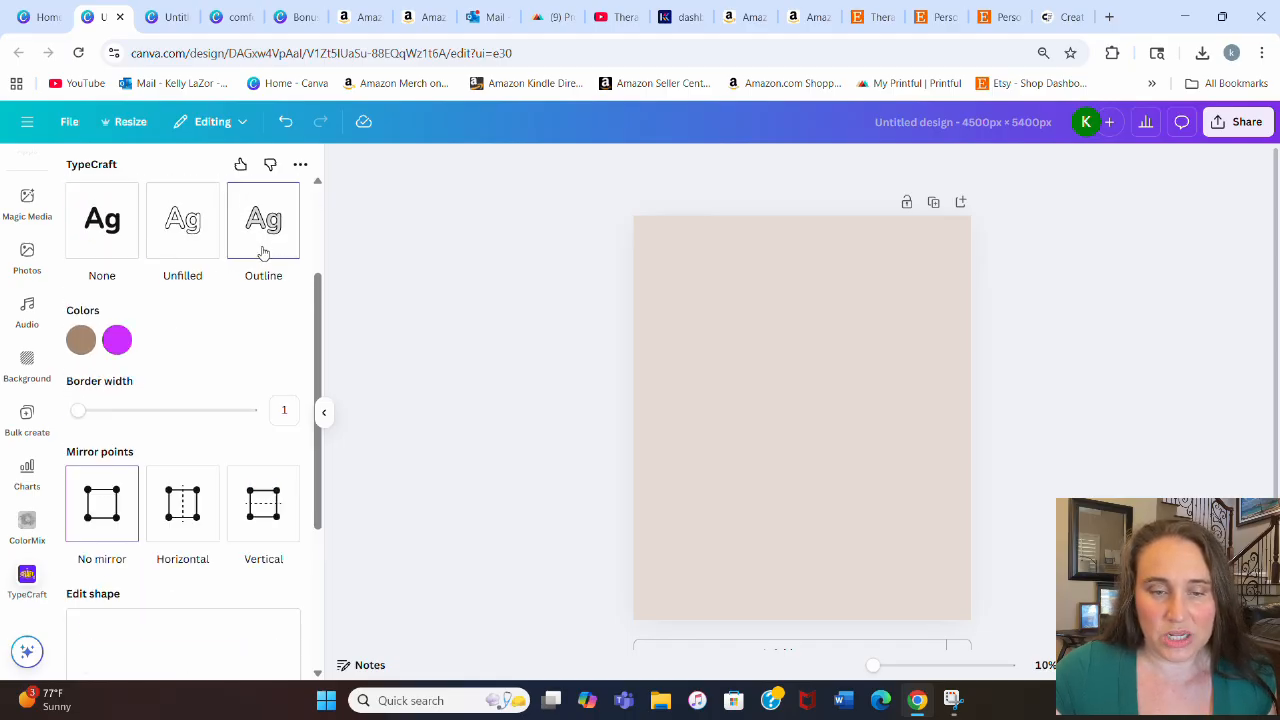
pyautogui.click(116, 340)
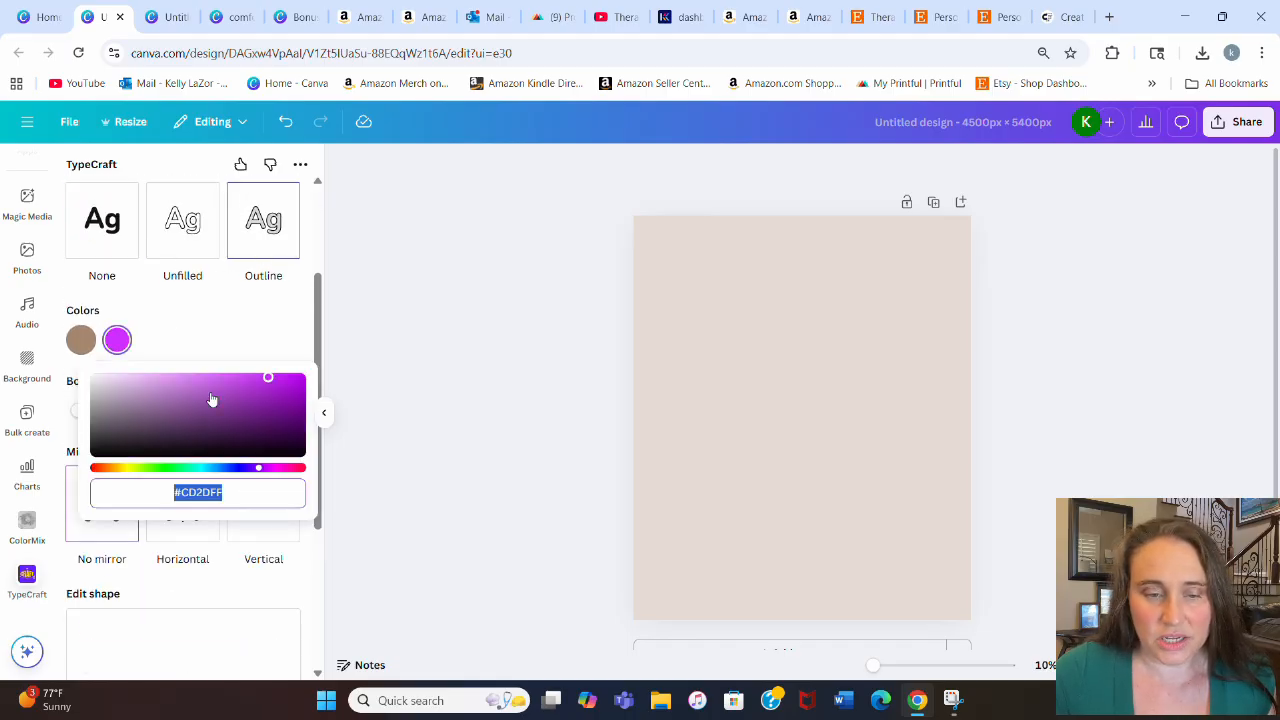
pyautogui.moveTo(267, 384); pyautogui.dragTo(90, 377)
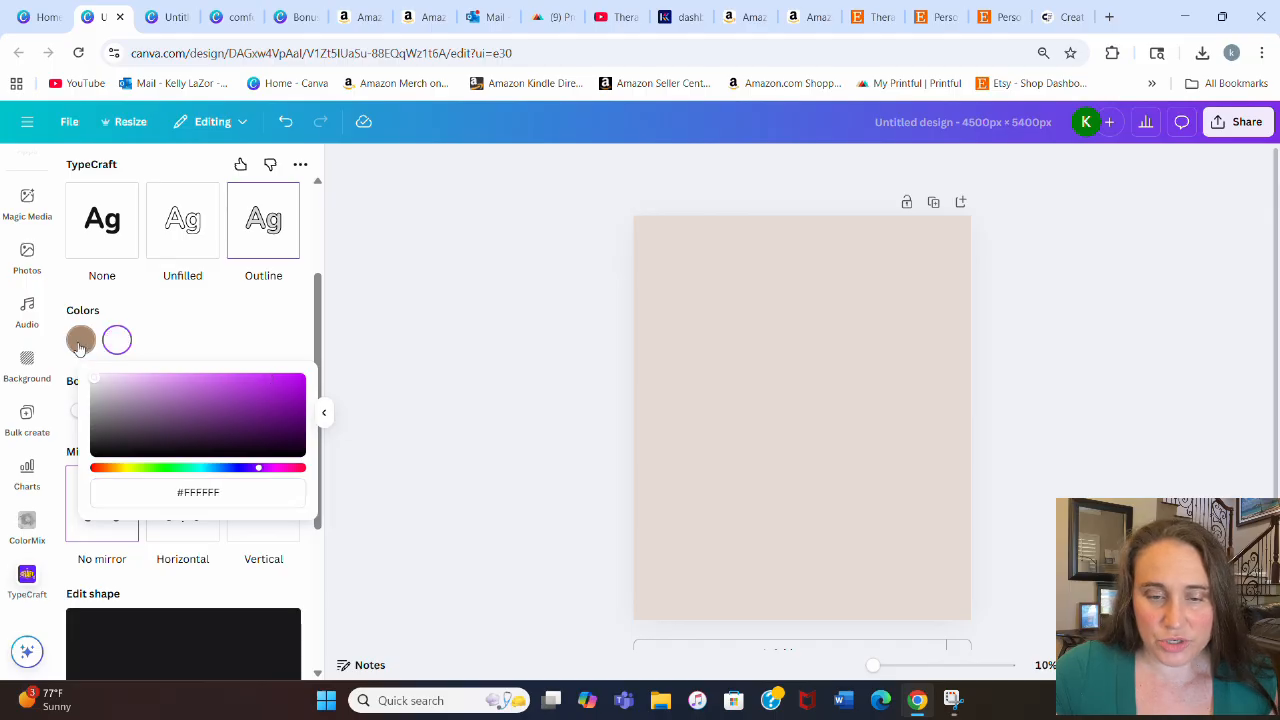
pyautogui.click(193, 343)
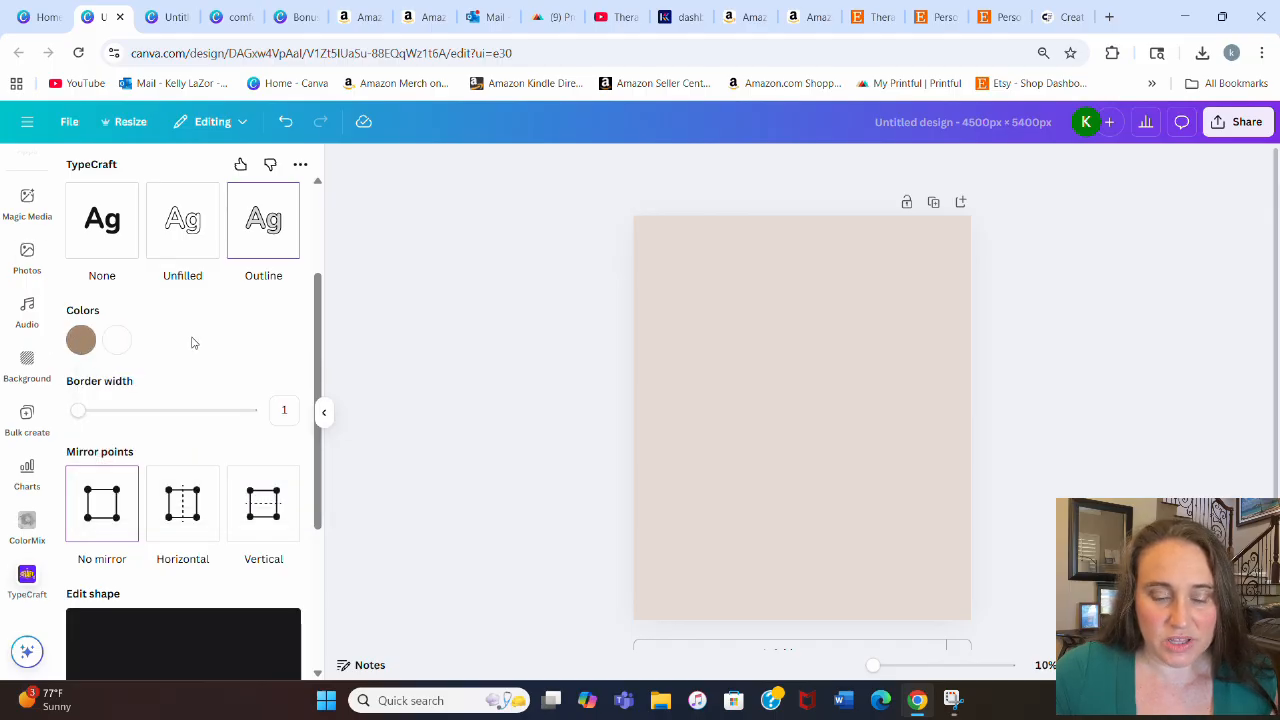
pyautogui.scroll(-2, 110, 400)
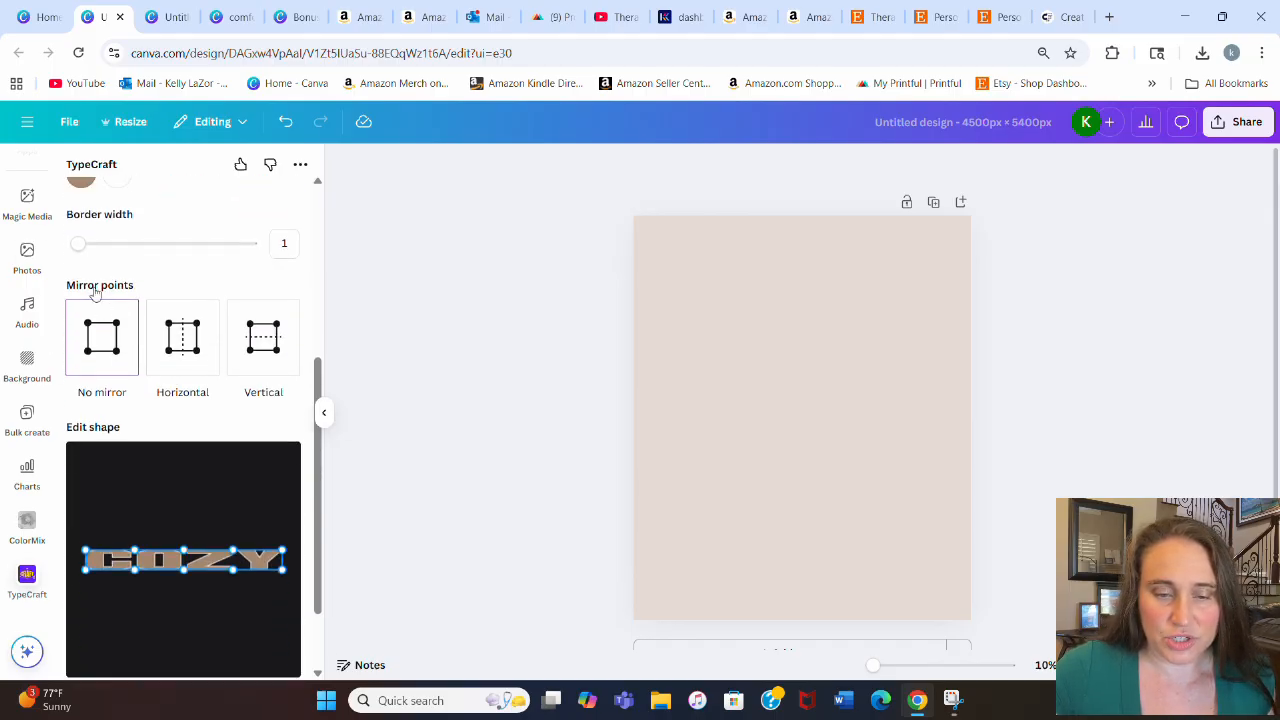
pyautogui.moveTo(80, 240); pyautogui.dragTo(87, 242)
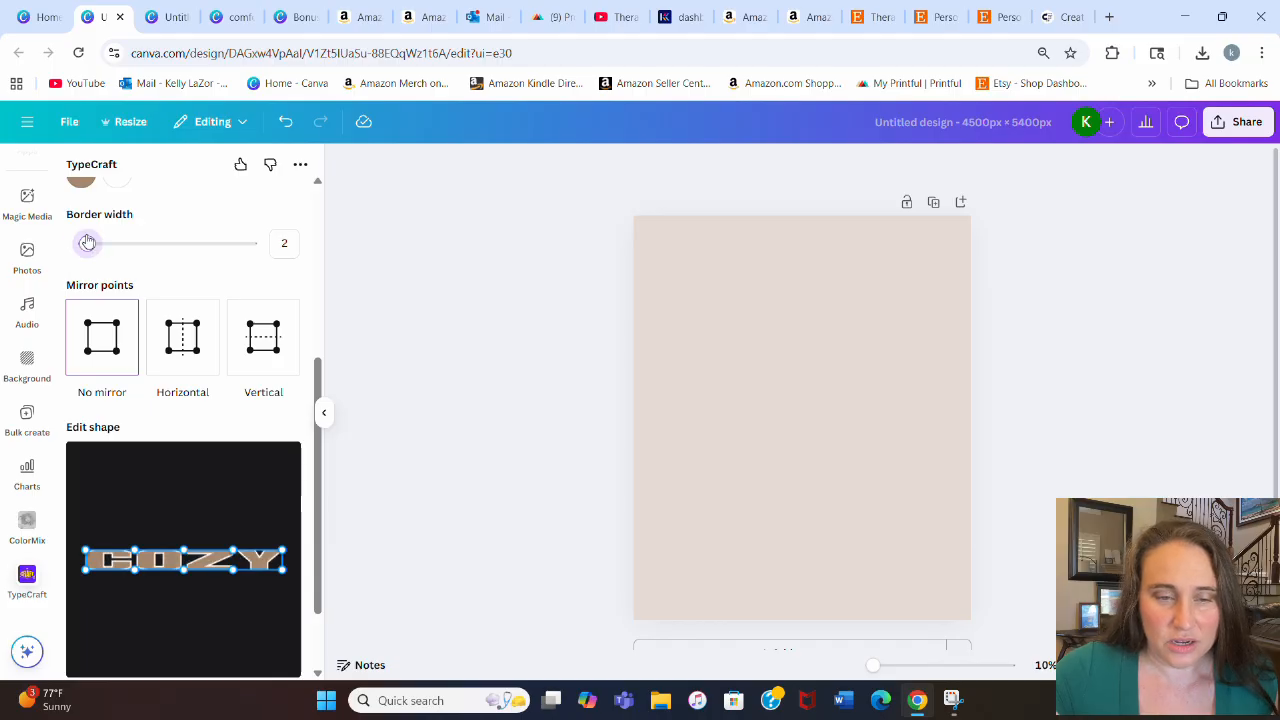
# Step: Curve the text shape's top edge upward into an arch and turn on Horizontal mirroring
pyautogui.scroll(-1, 180, 265)
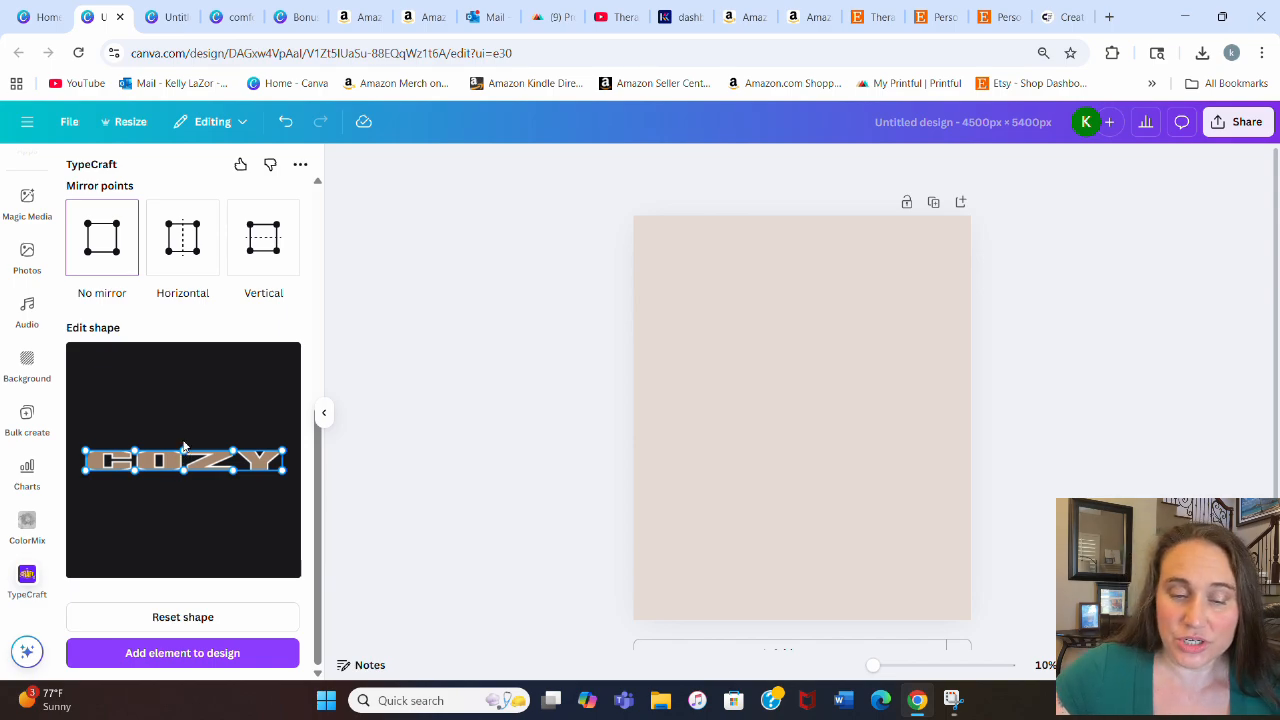
pyautogui.moveTo(184, 447); pyautogui.dragTo(190, 388)
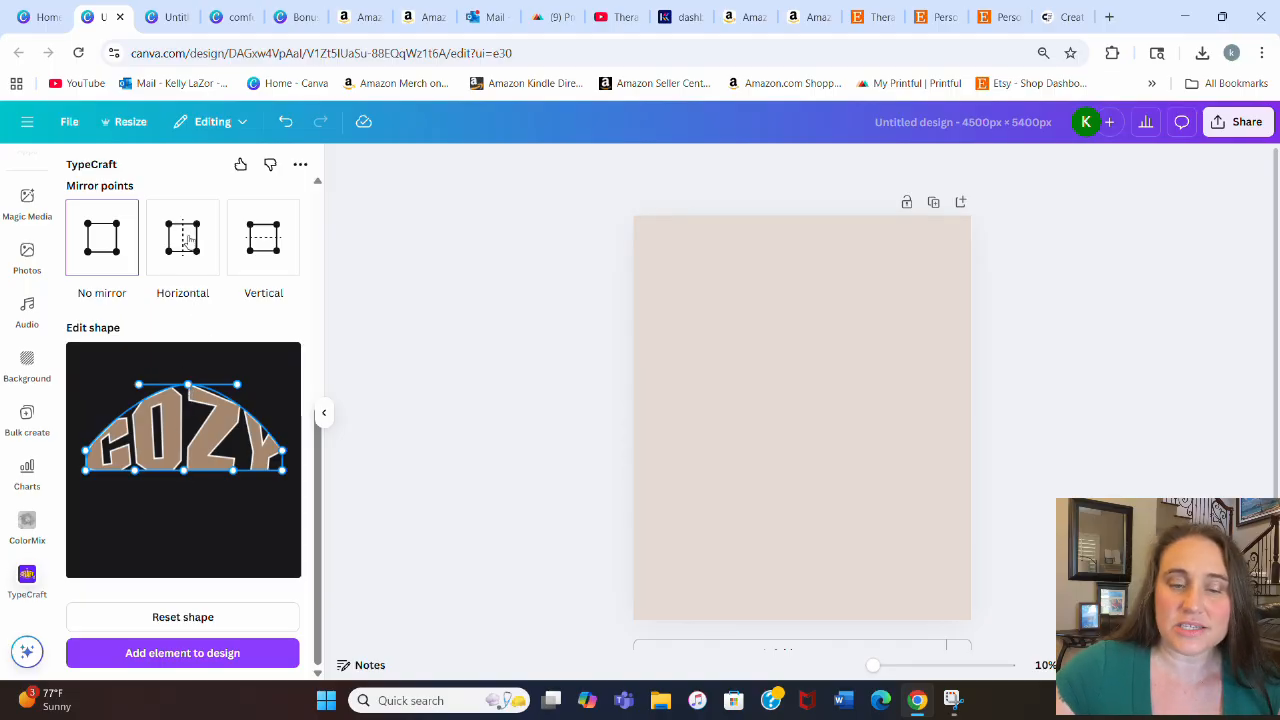
pyautogui.click(187, 266)
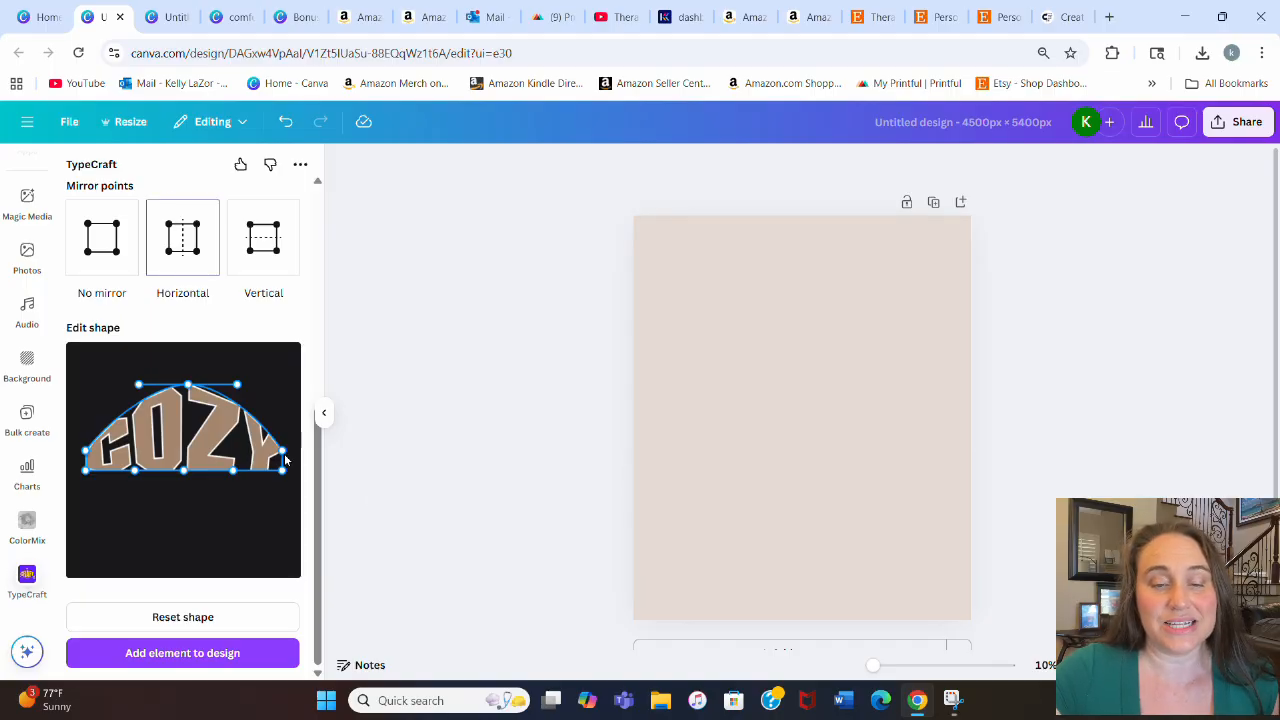
# Step: Raise the shape's top corners and lower its bottom corners to form a curved varsity-style arc
pyautogui.moveTo(283, 450); pyautogui.dragTo(291, 410)
pyautogui.moveTo(284, 420); pyautogui.dragTo(289, 404)
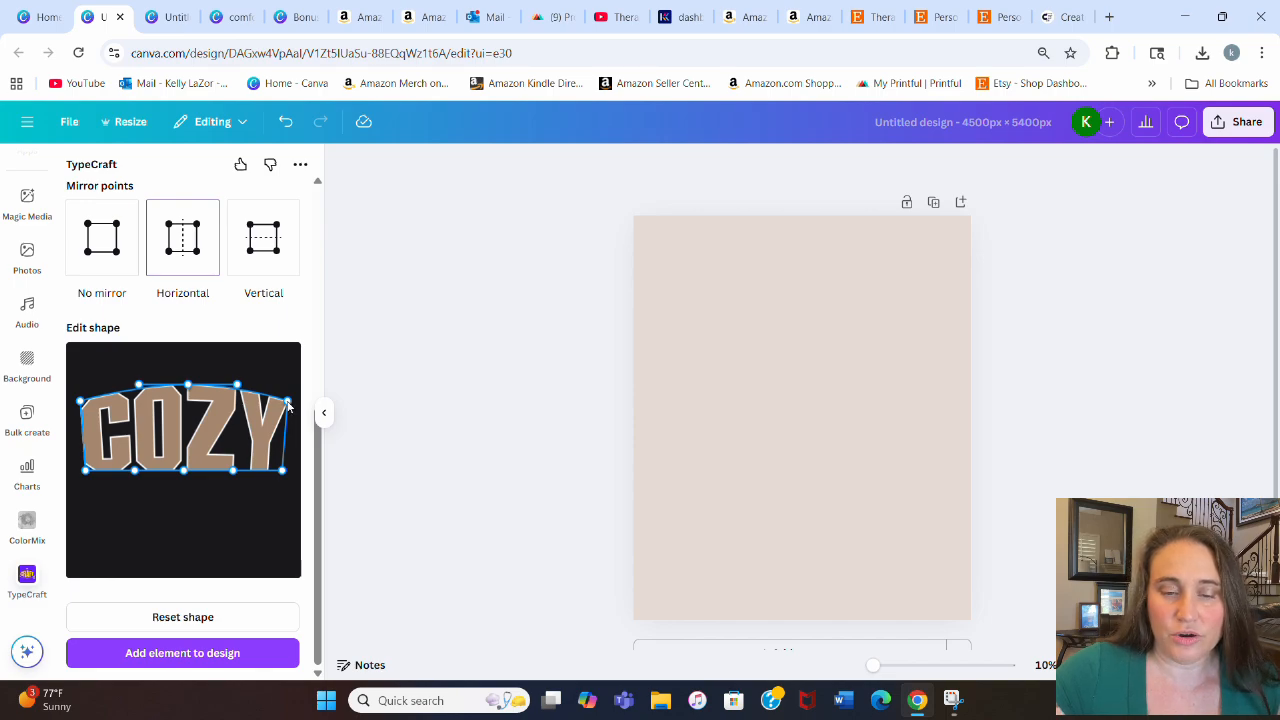
pyautogui.moveTo(288, 404); pyautogui.dragTo(288, 404)
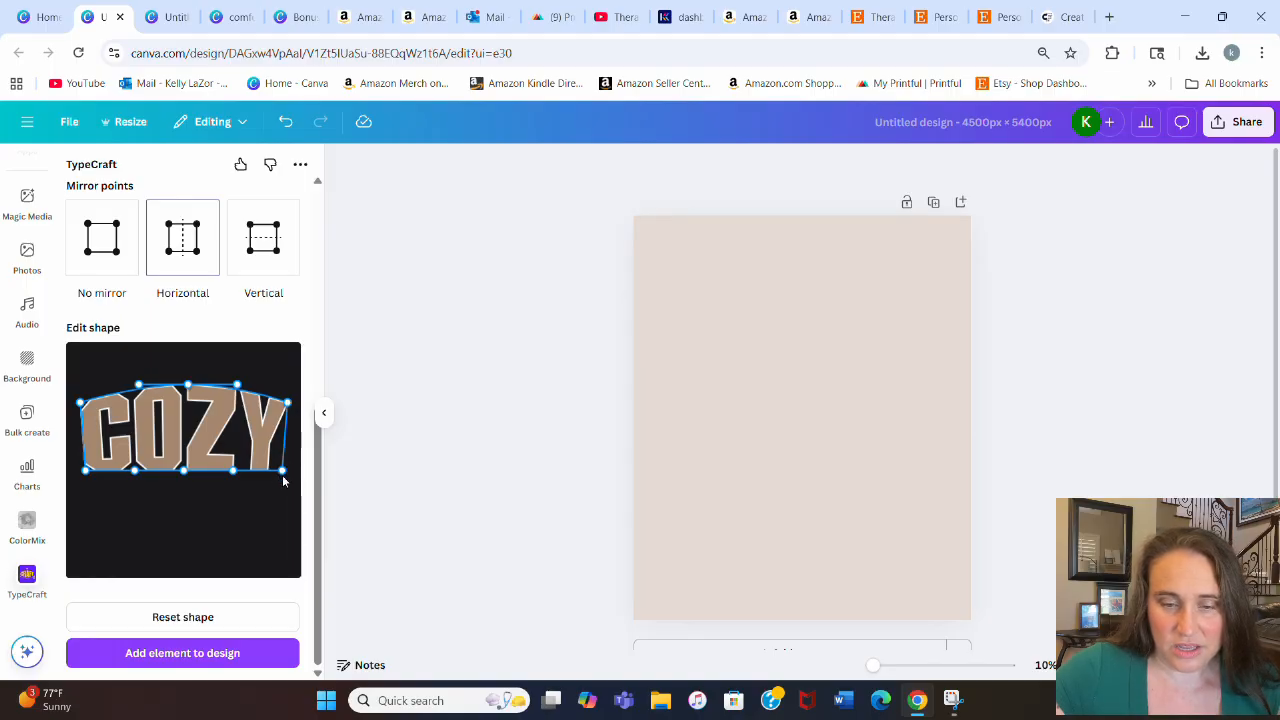
pyautogui.moveTo(283, 476); pyautogui.dragTo(284, 484)
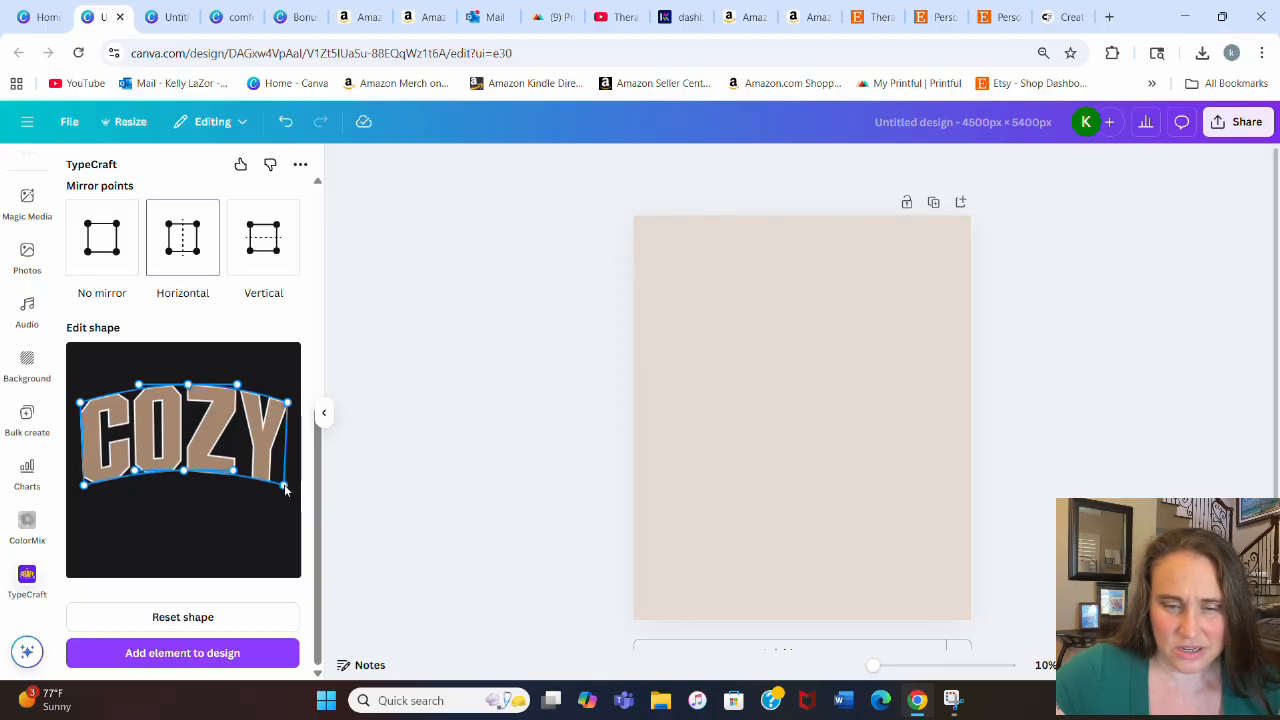
pyautogui.moveTo(284, 485); pyautogui.dragTo(285, 486)
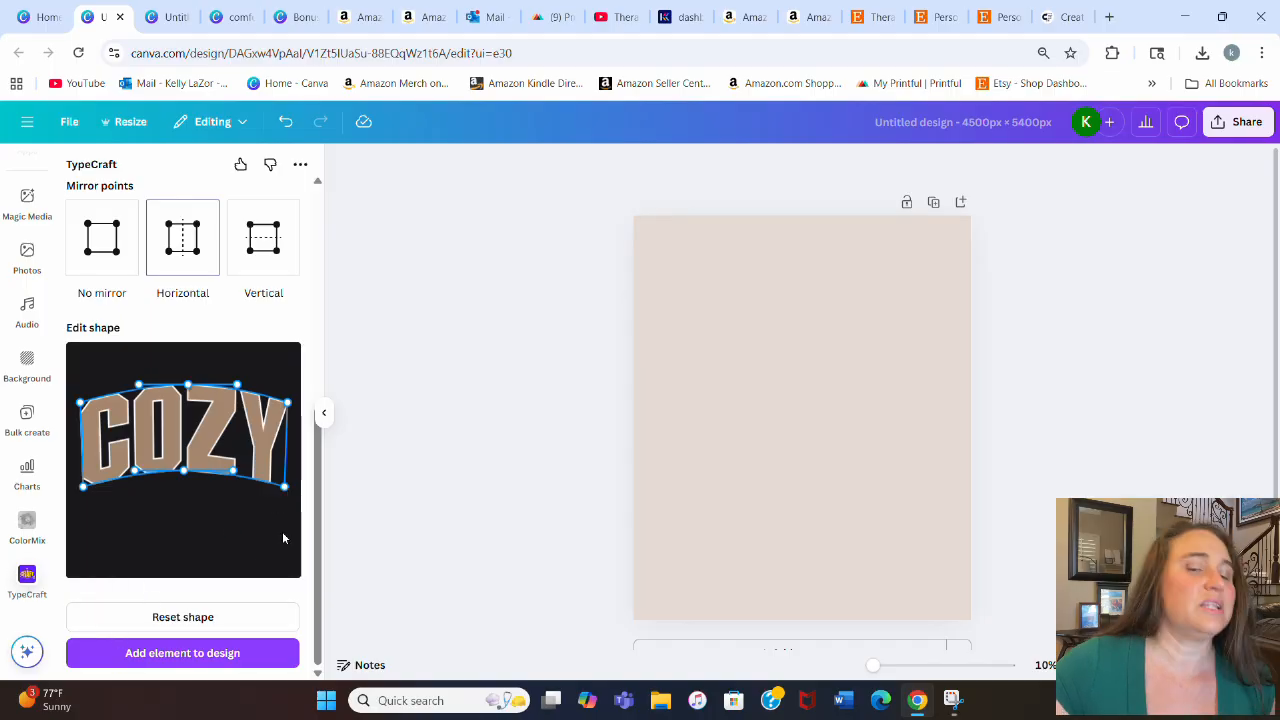
# Step: Increase the border width to 3 and add the TypeCraft element to the design
pyautogui.scroll(1, 165, 242)
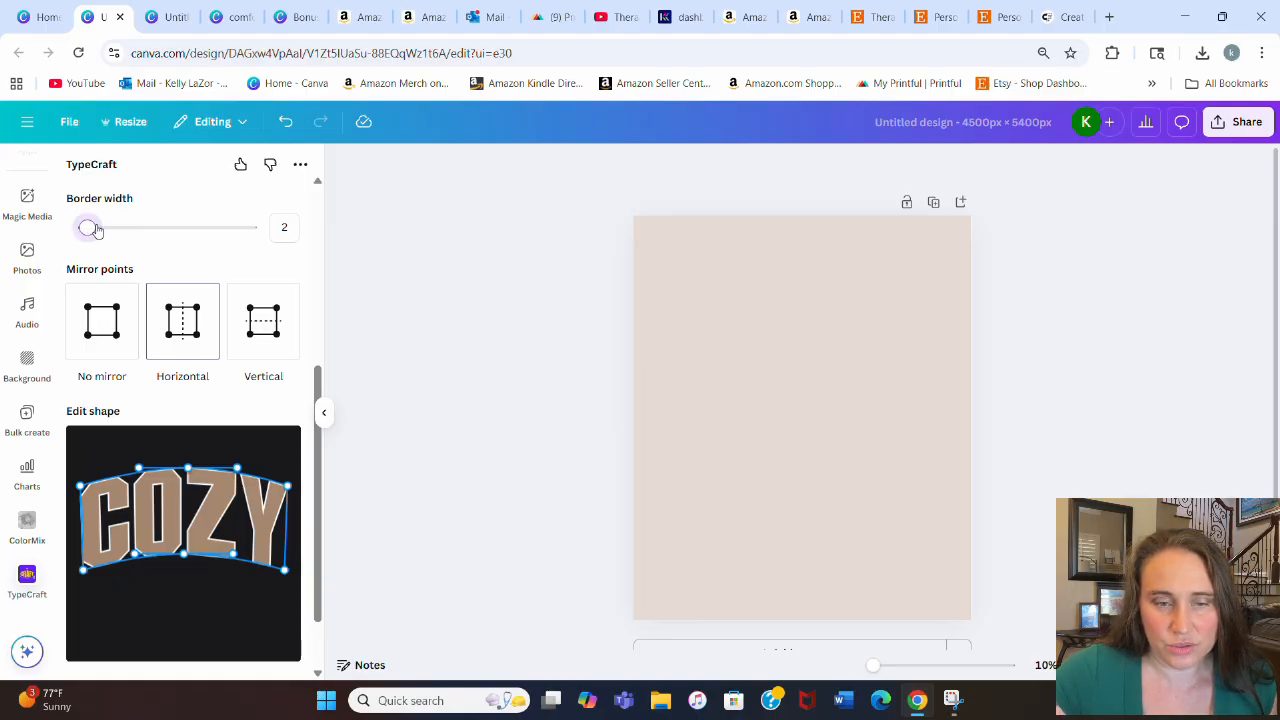
pyautogui.moveTo(95, 229); pyautogui.dragTo(97, 229)
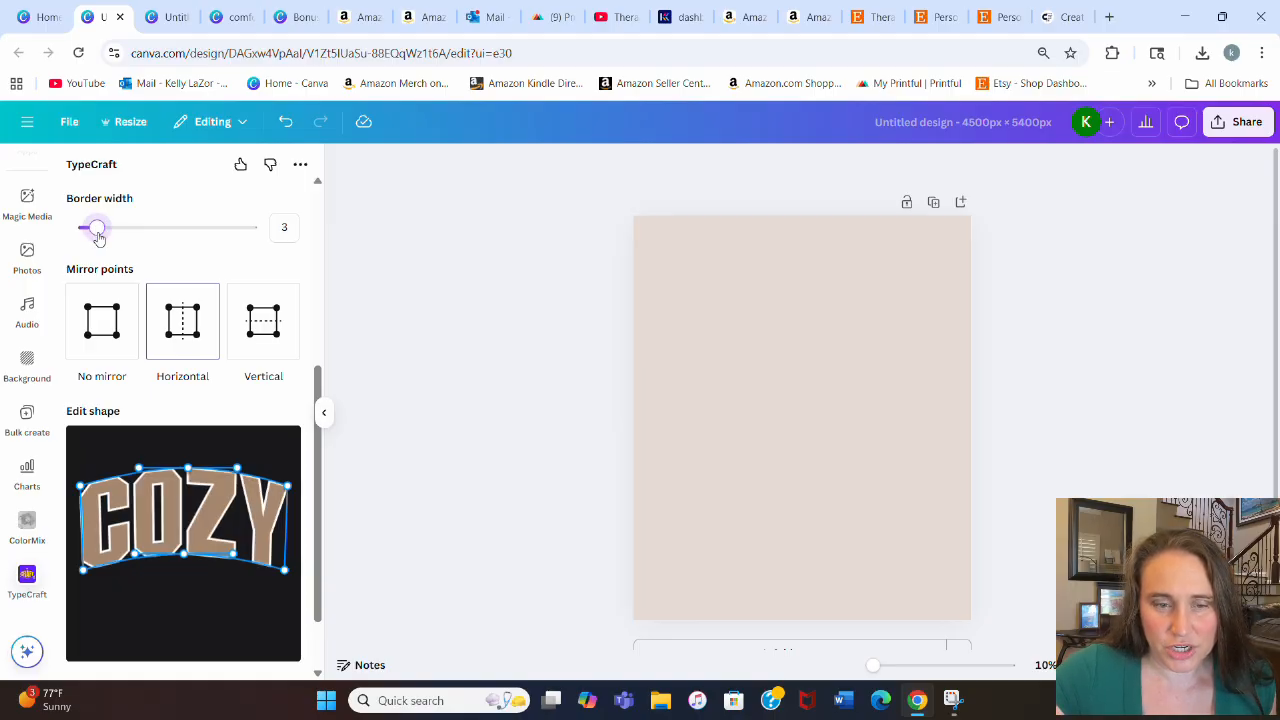
pyautogui.scroll(-1, 255, 600)
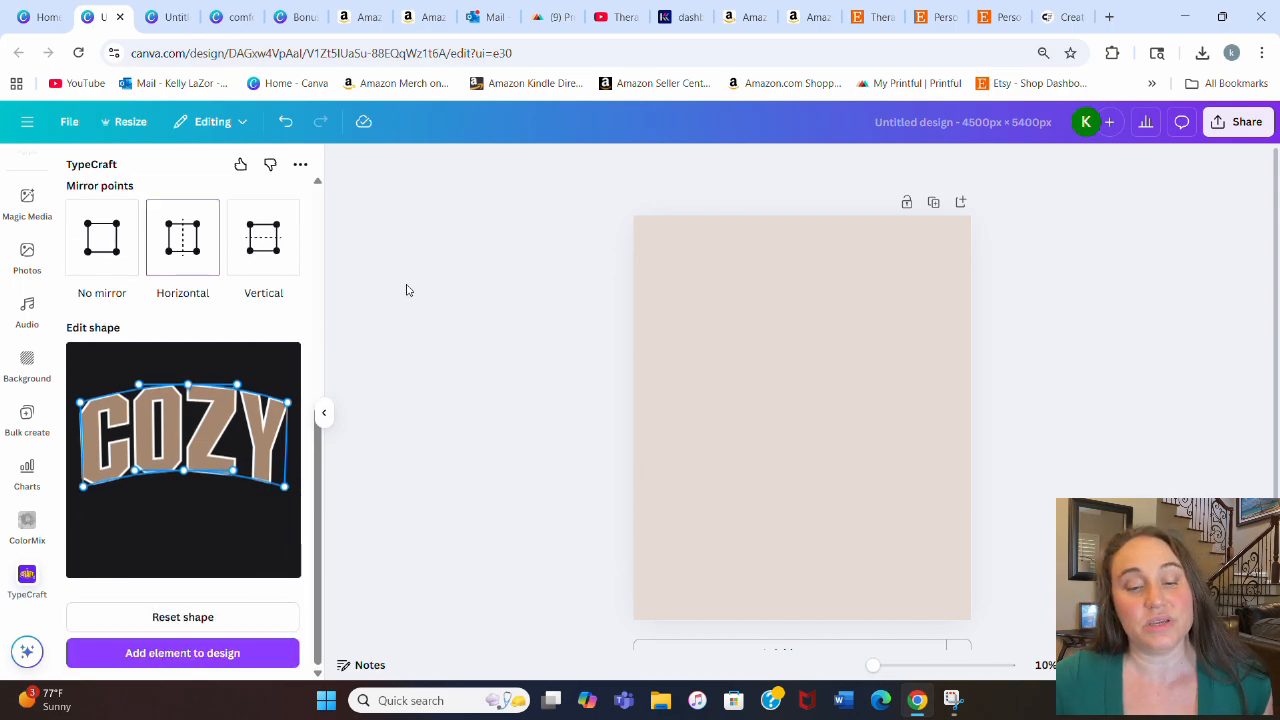
pyautogui.click(184, 662)
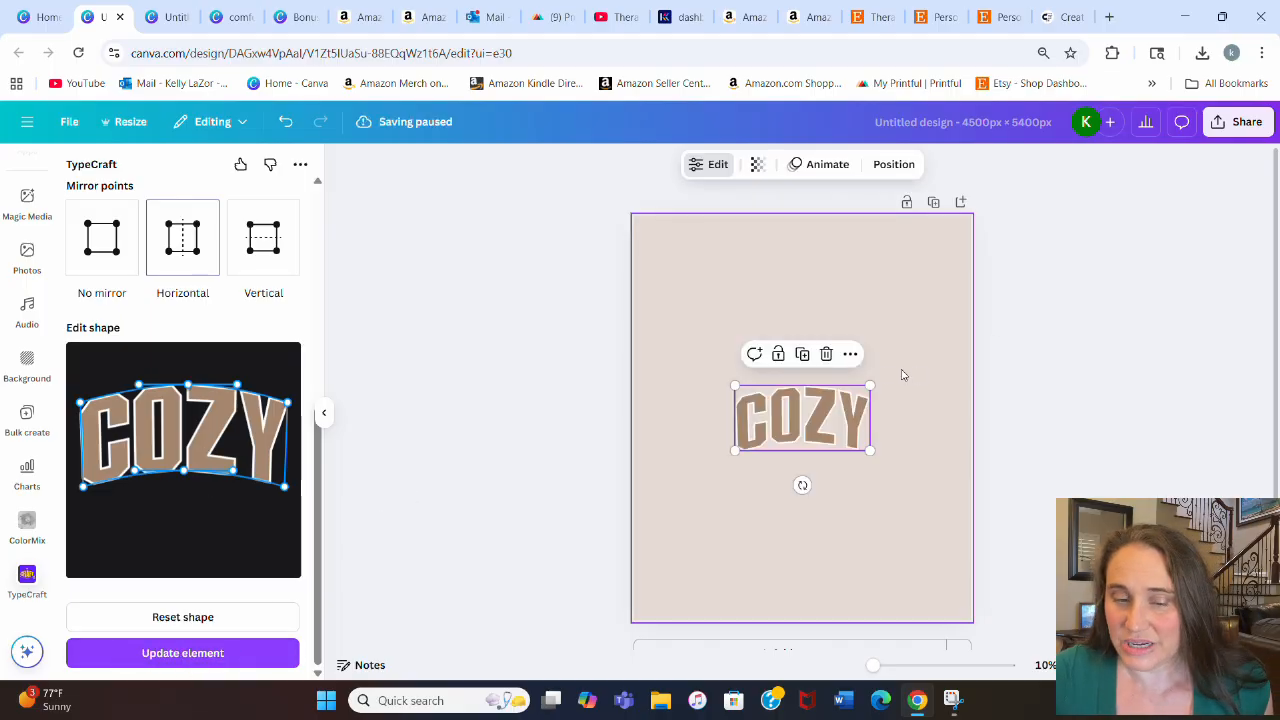
# Step: Enlarge the COZY element to nearly the page width and move it to the top of the page
pyautogui.moveTo(871, 388); pyautogui.dragTo(1049, 300)
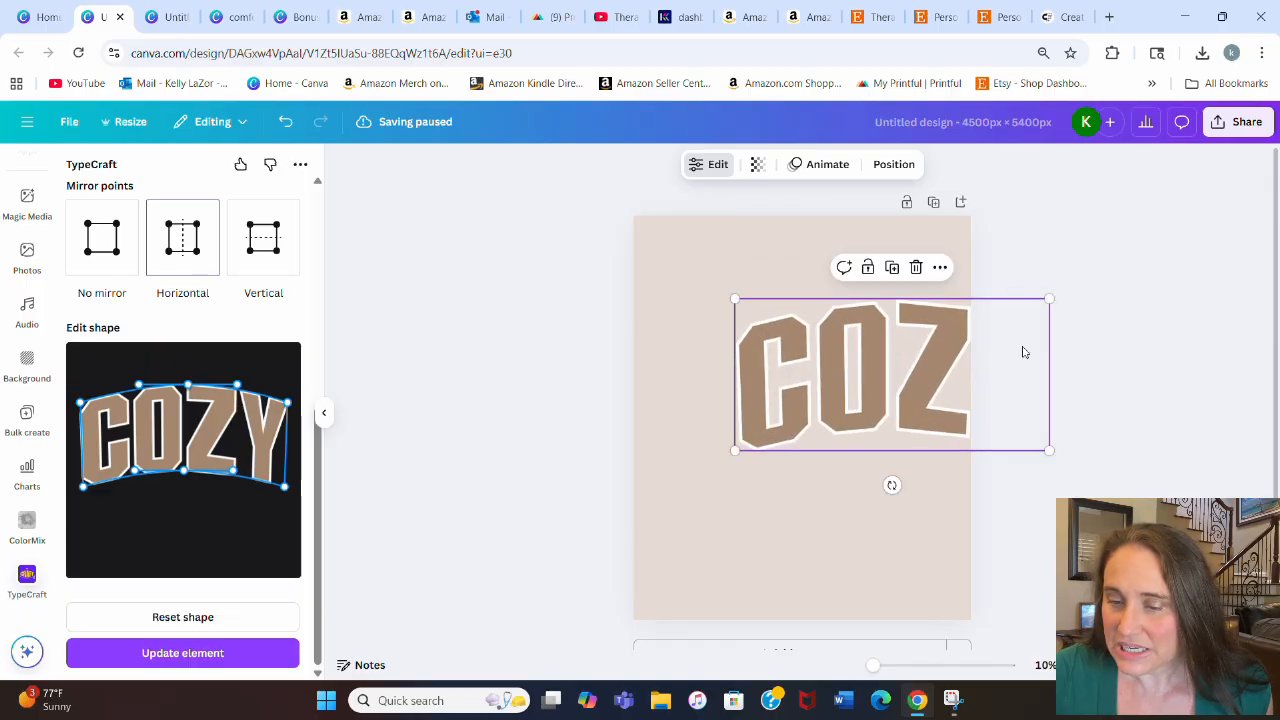
pyautogui.moveTo(923, 373); pyautogui.dragTo(854, 320)
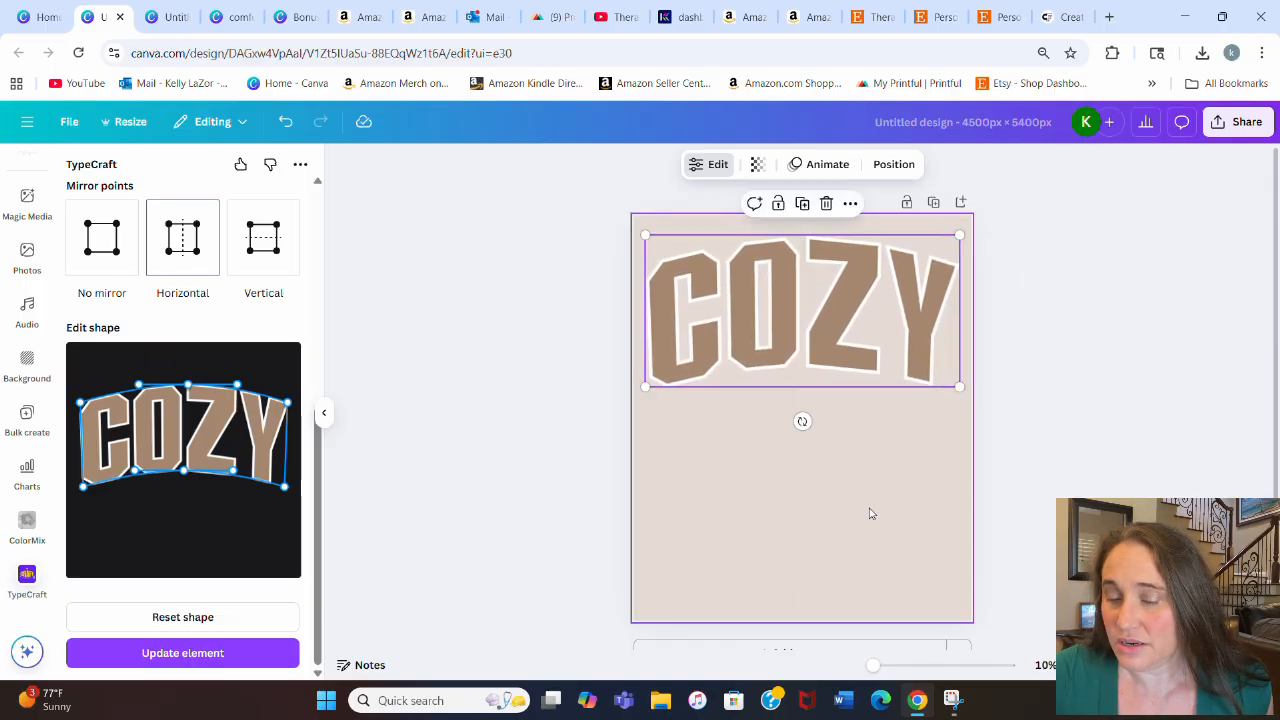
pyautogui.click(1045, 302)
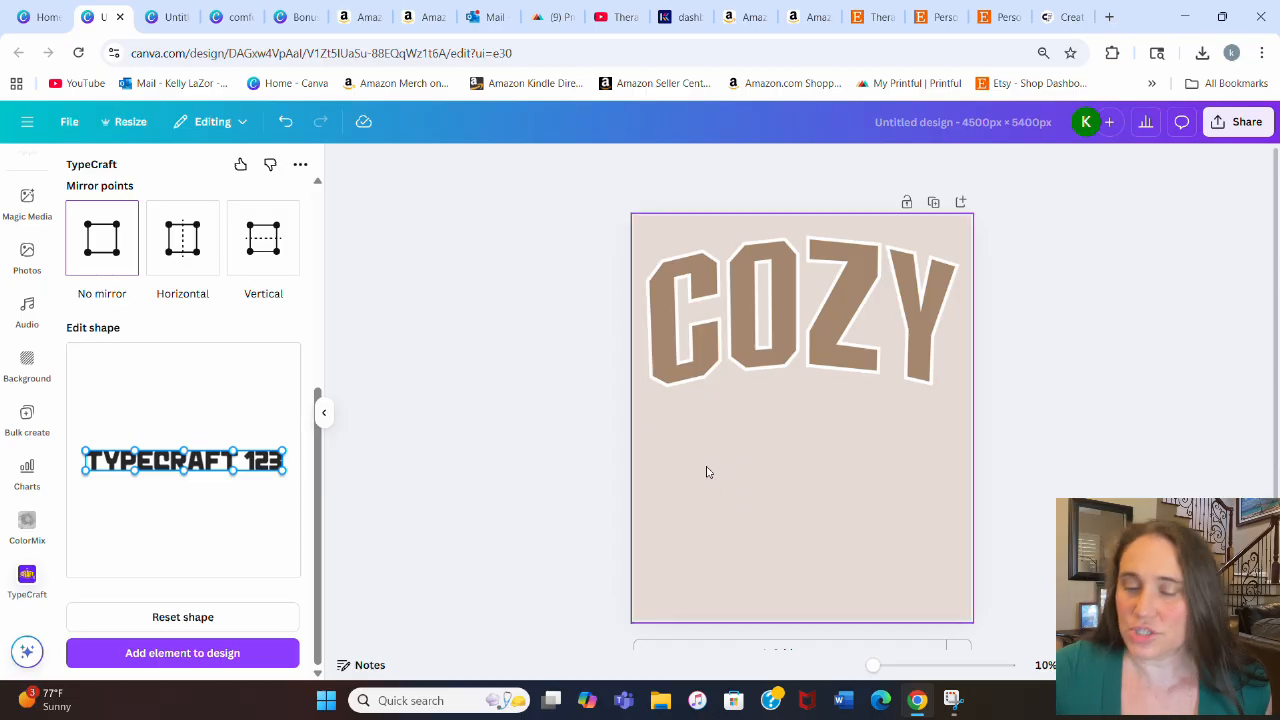
# Step: Download the design as a PNG file
pyautogui.click(812, 336)
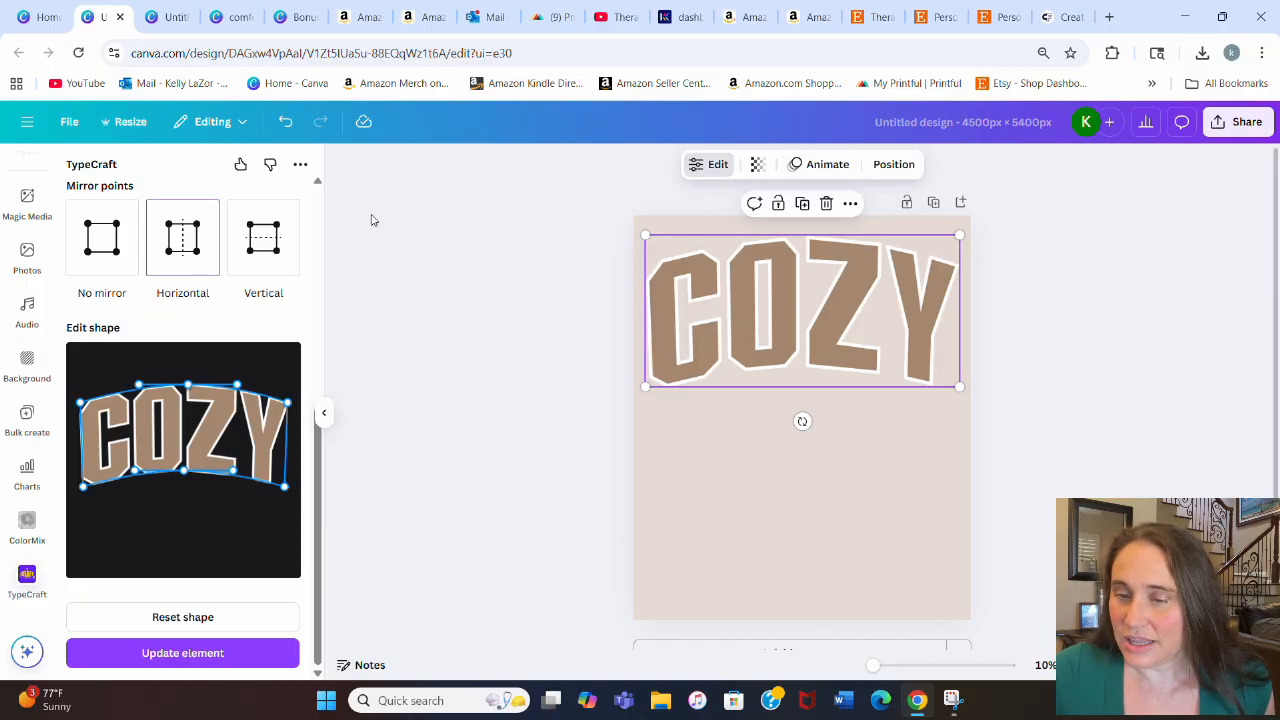
pyautogui.click(1080, 335)
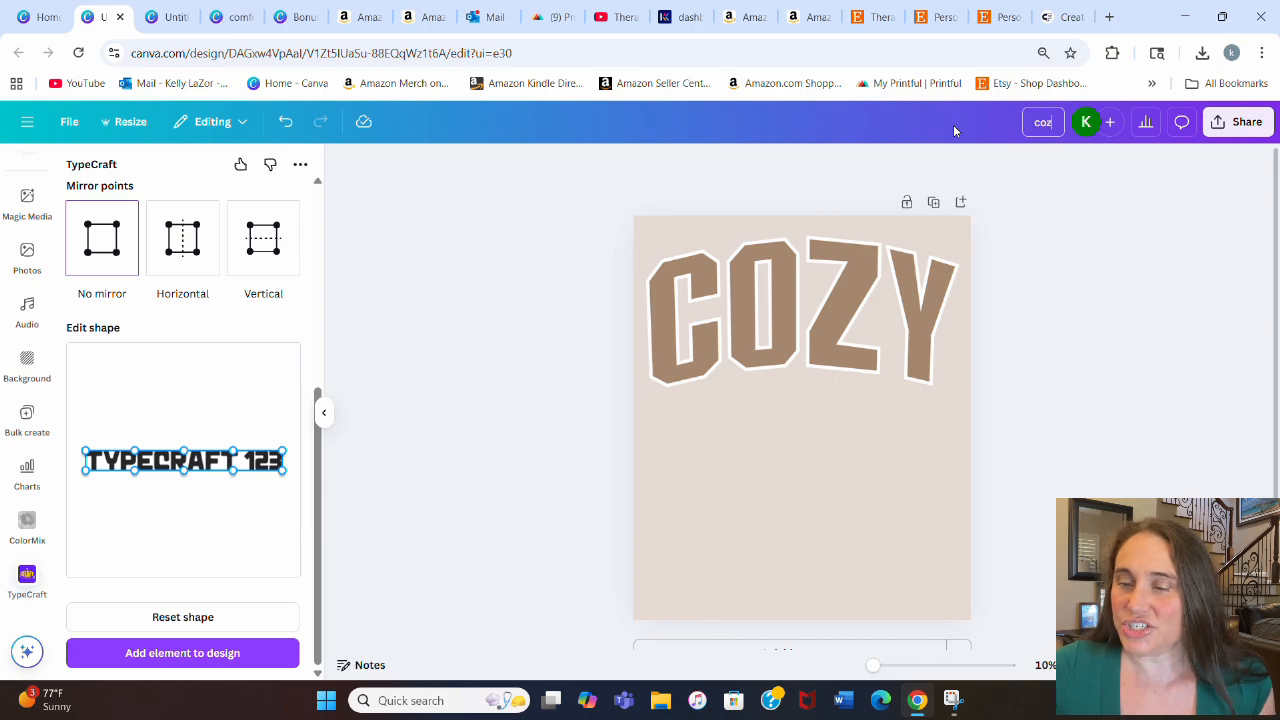
pyautogui.click(1240, 121)
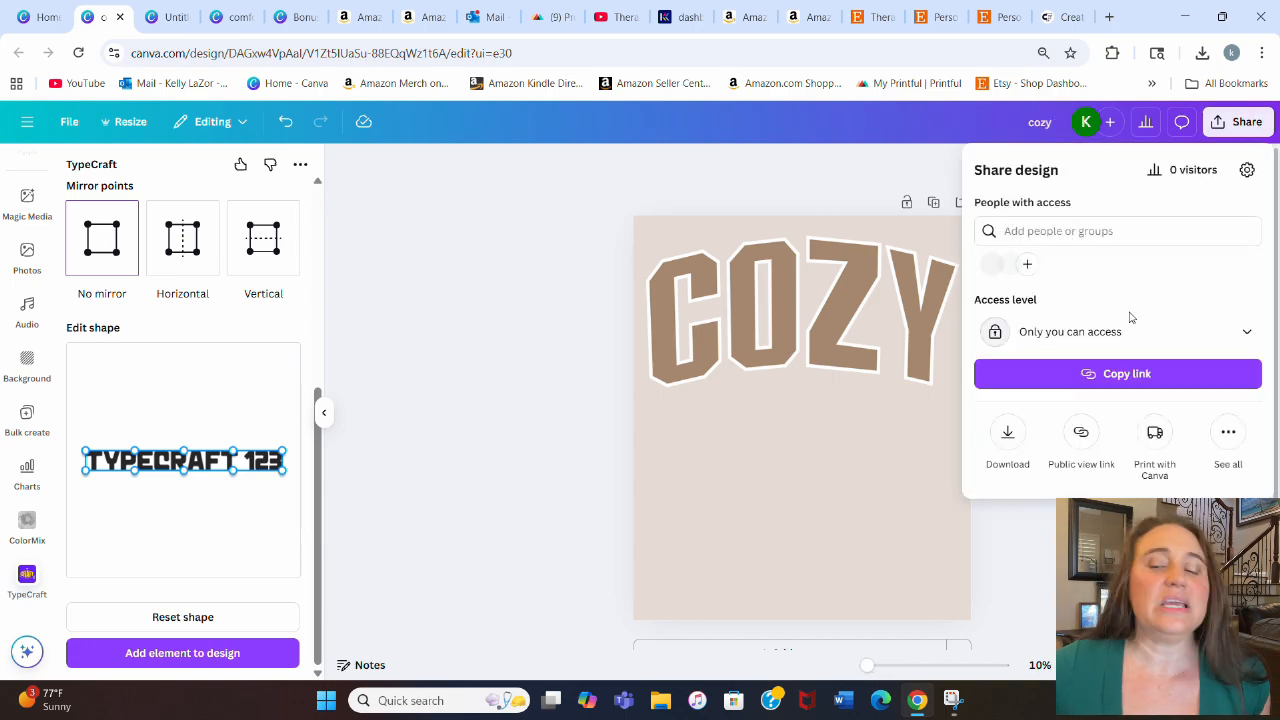
pyautogui.click(1007, 434)
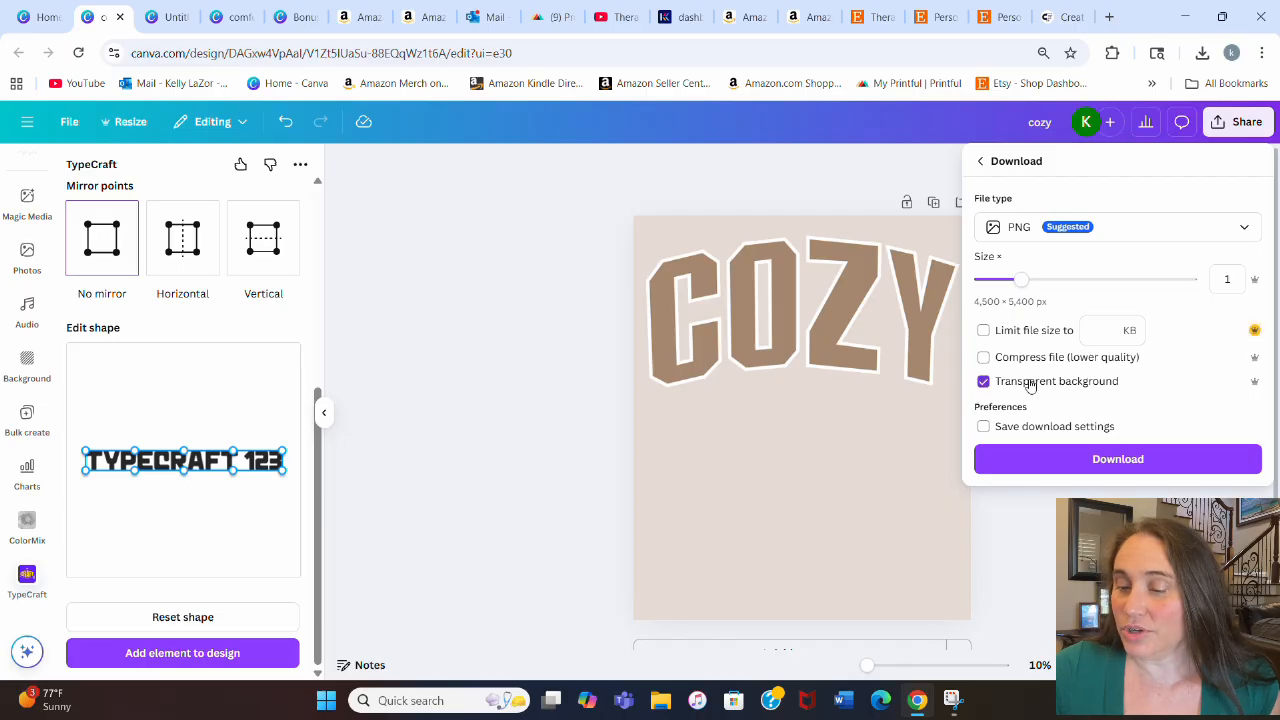
pyautogui.click(1087, 469)
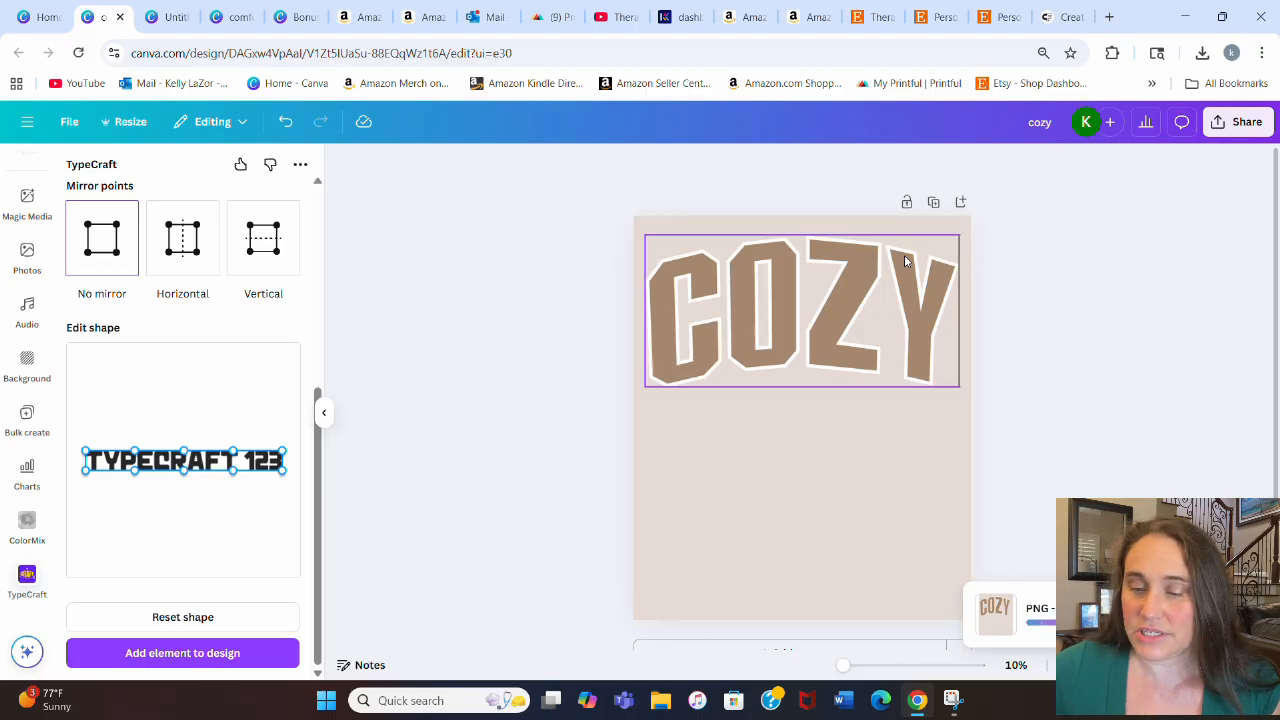
# Step: Upload the downloaded cozy (1).png file into the design from Uploads
pyautogui.scroll(3, 8, 190)
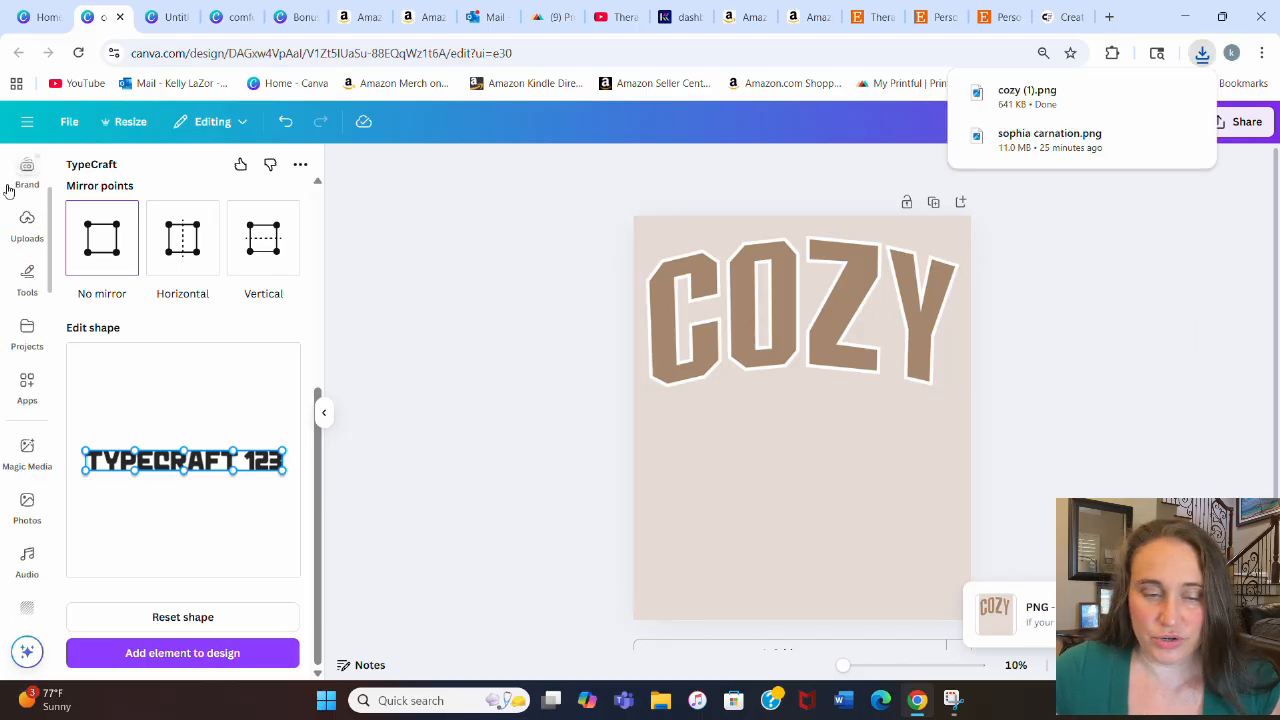
pyautogui.click(27, 222)
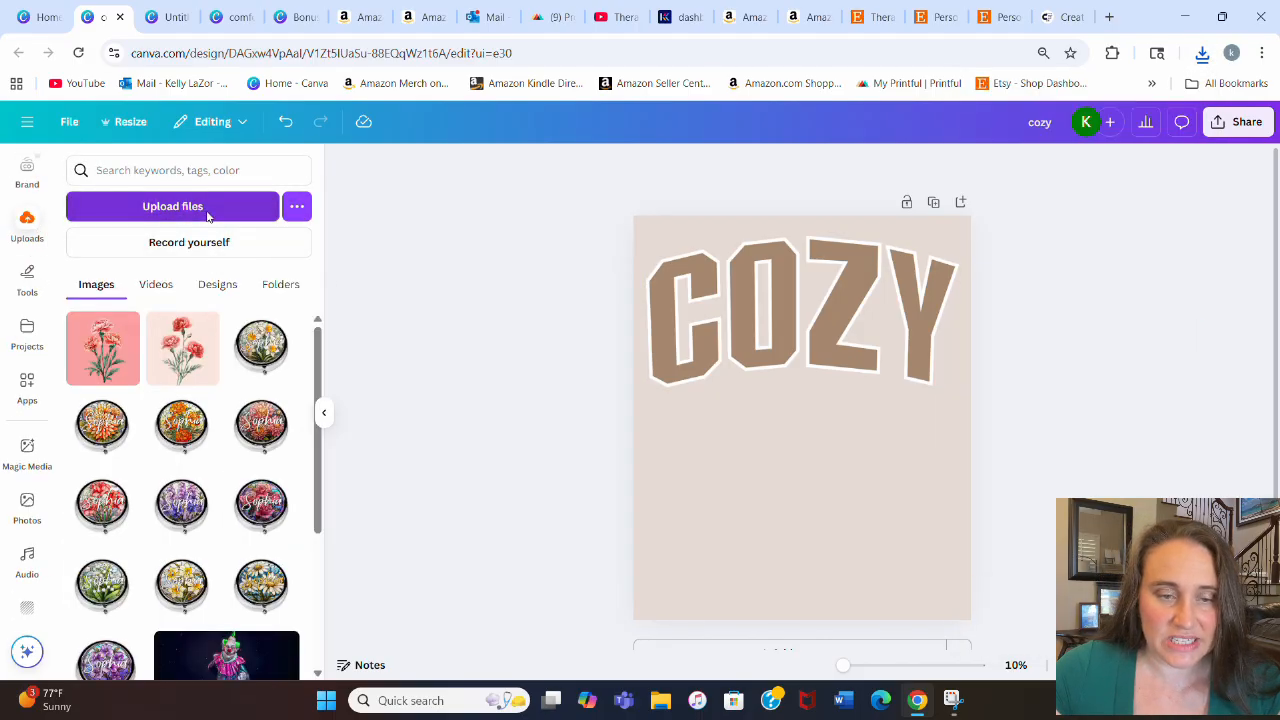
pyautogui.click(207, 206)
pyautogui.click(252, 148)
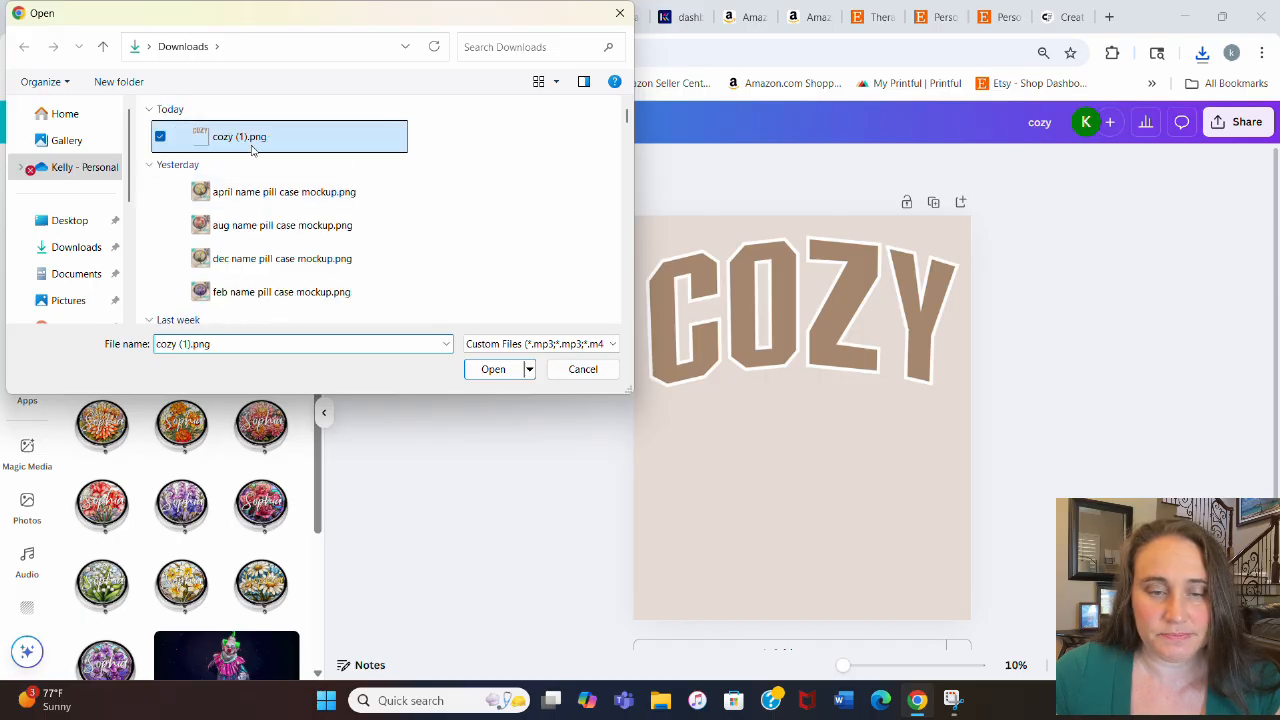
pyautogui.click(493, 369)
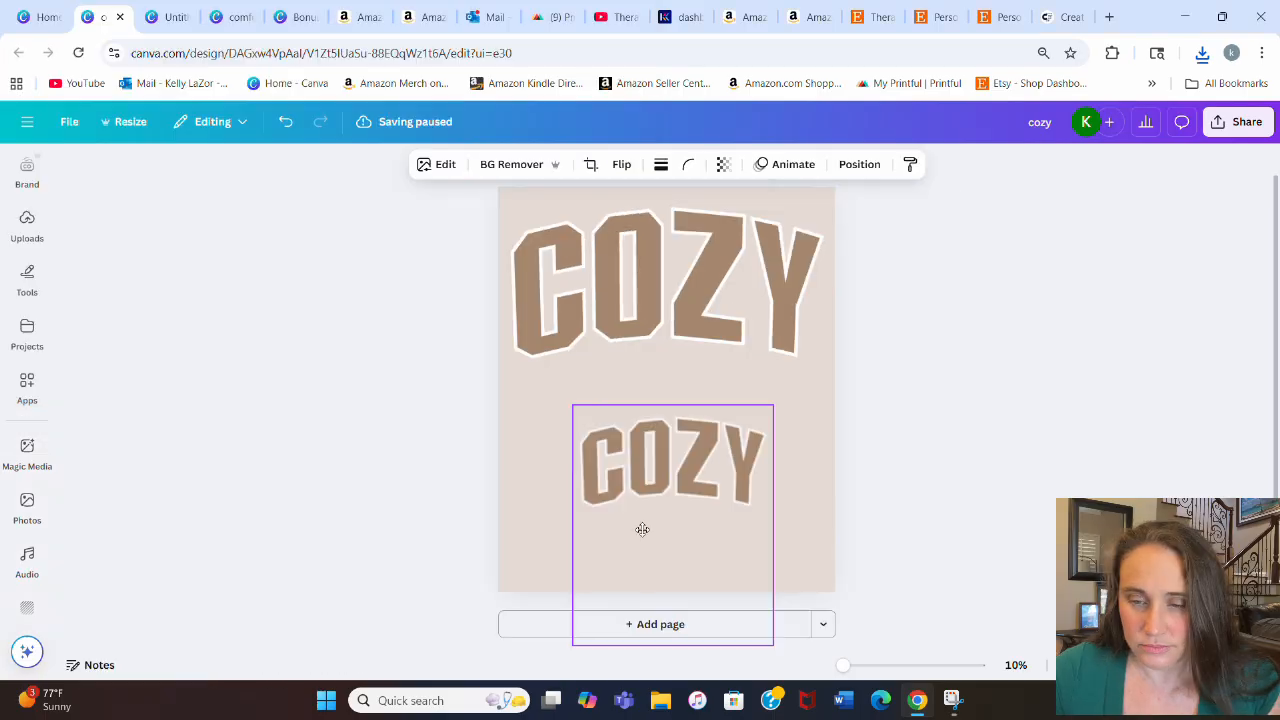
# Step: Remove the original COZY element from the page and crop the empty lower part of the uploaded image
pyautogui.click(728, 634)
pyautogui.moveTo(677, 303); pyautogui.dragTo(677, 671)
pyautogui.scroll(-3, 684, 560)
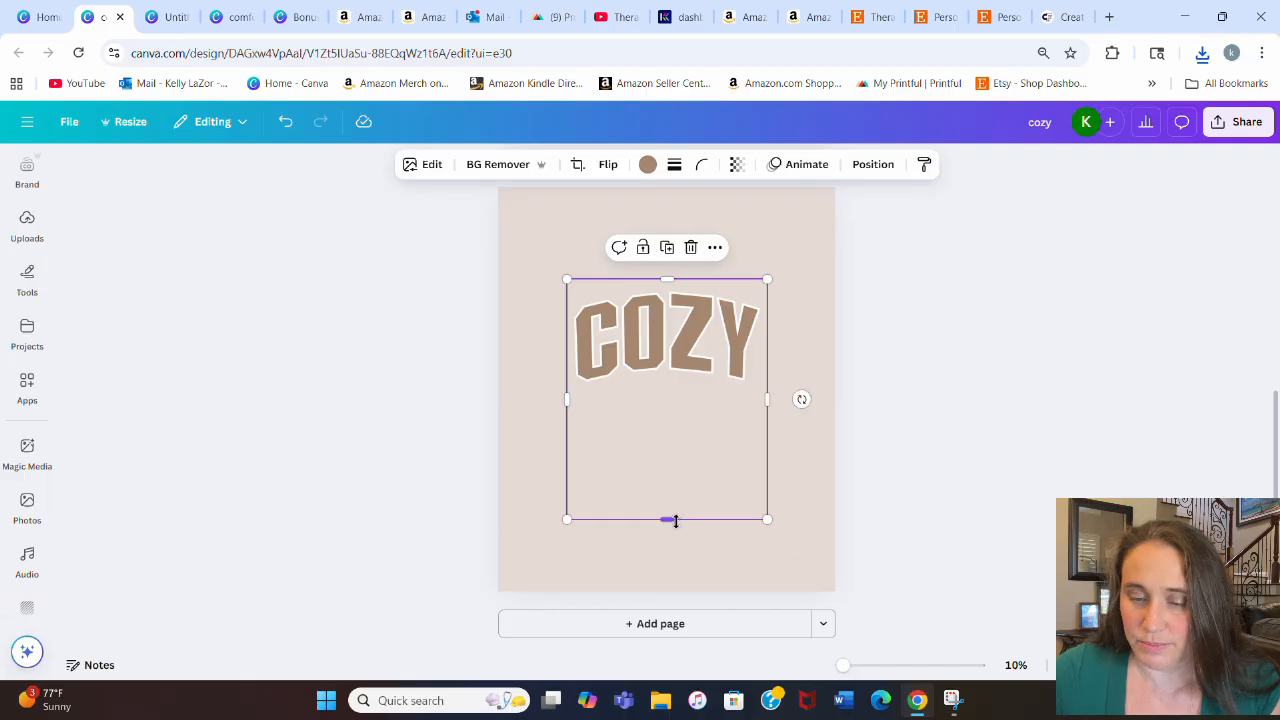
pyautogui.moveTo(675, 520); pyautogui.dragTo(677, 426)
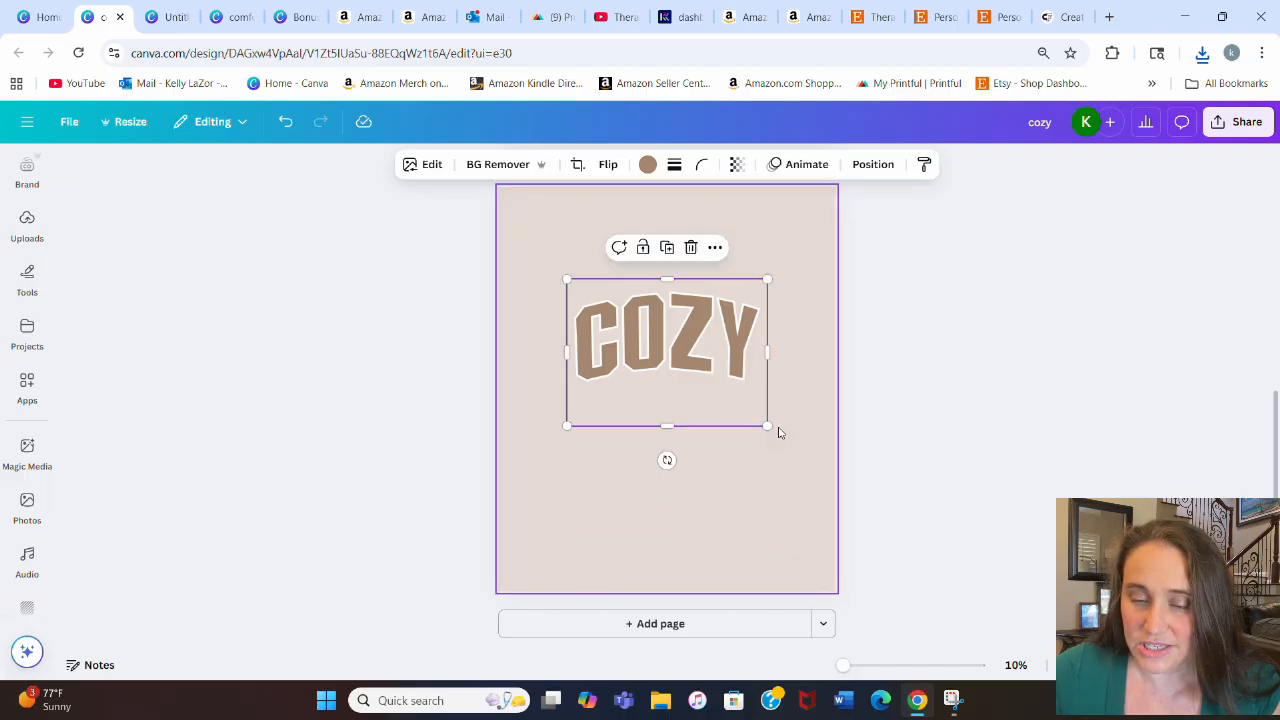
# Step: Enlarge the uploaded COZY image to the full page width and move it to the top of the page
pyautogui.moveTo(768, 425); pyautogui.dragTo(897, 520)
pyautogui.moveTo(752, 450); pyautogui.dragTo(684, 357)
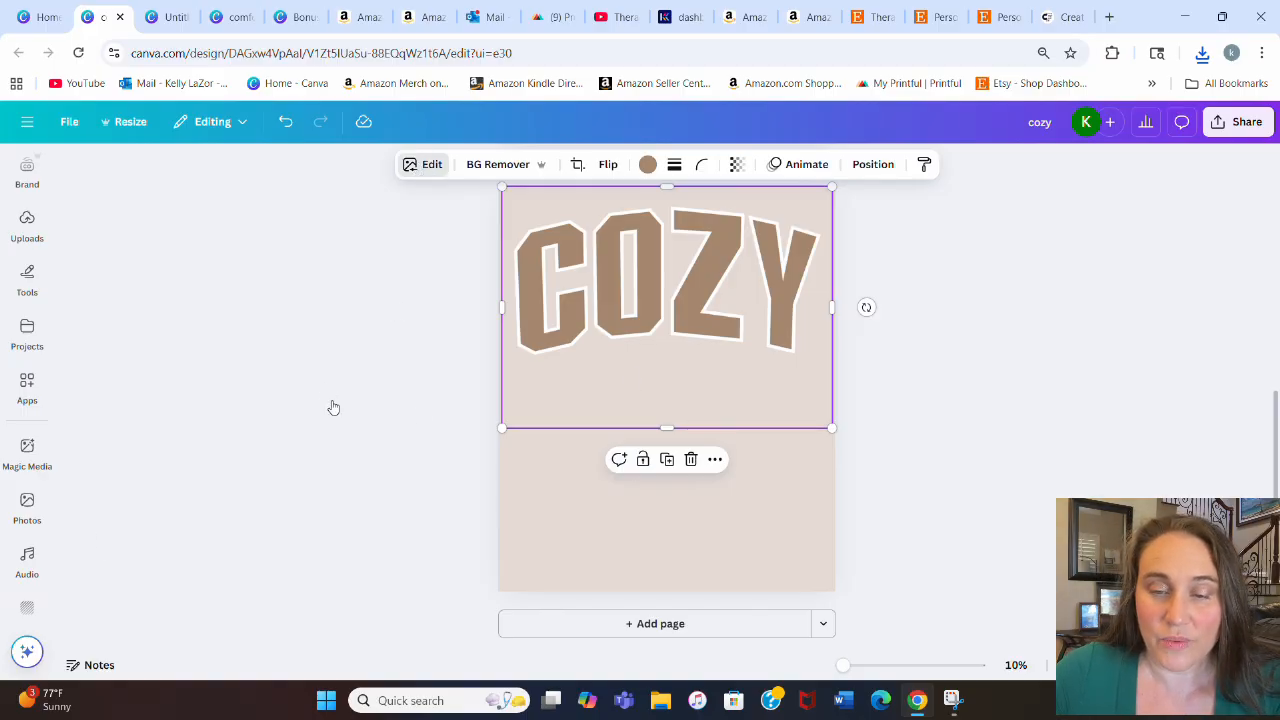
# Step: Apply the Outline shadow effect to the COZY image and open the outline color picker
pyautogui.click(424, 166)
pyautogui.scroll(-2, 180, 420)
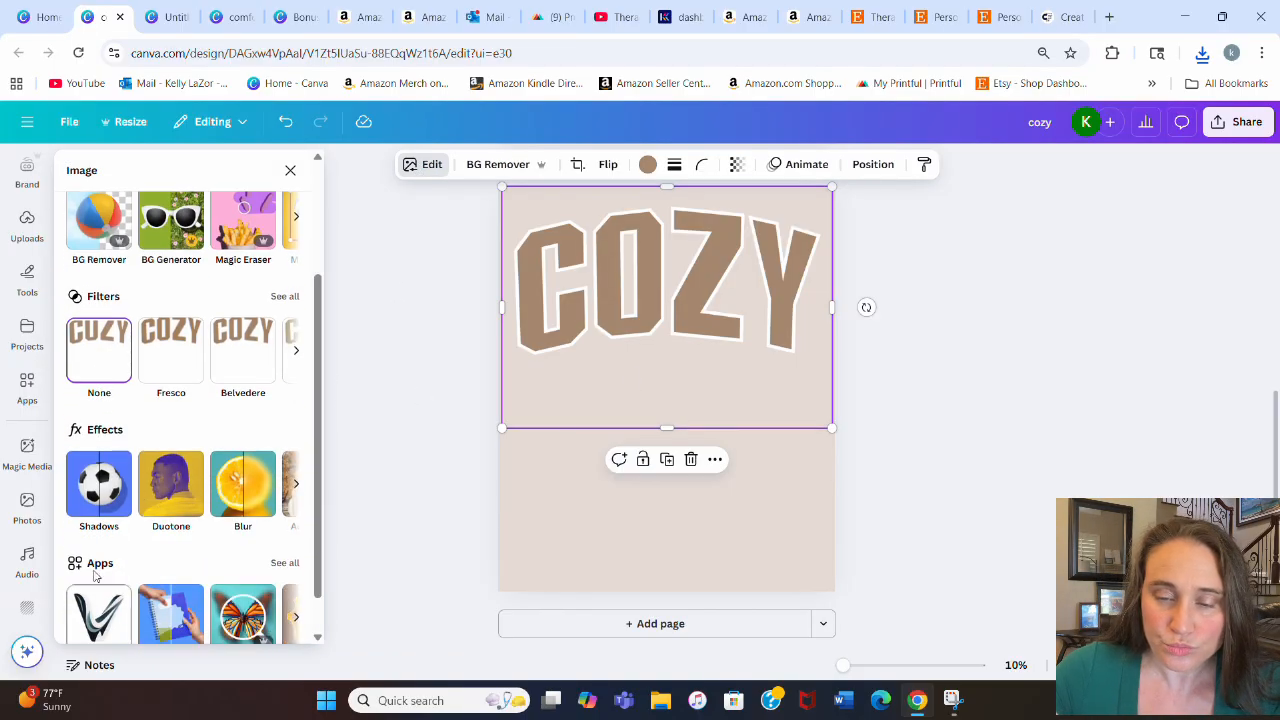
pyautogui.click(92, 488)
pyautogui.click(272, 362)
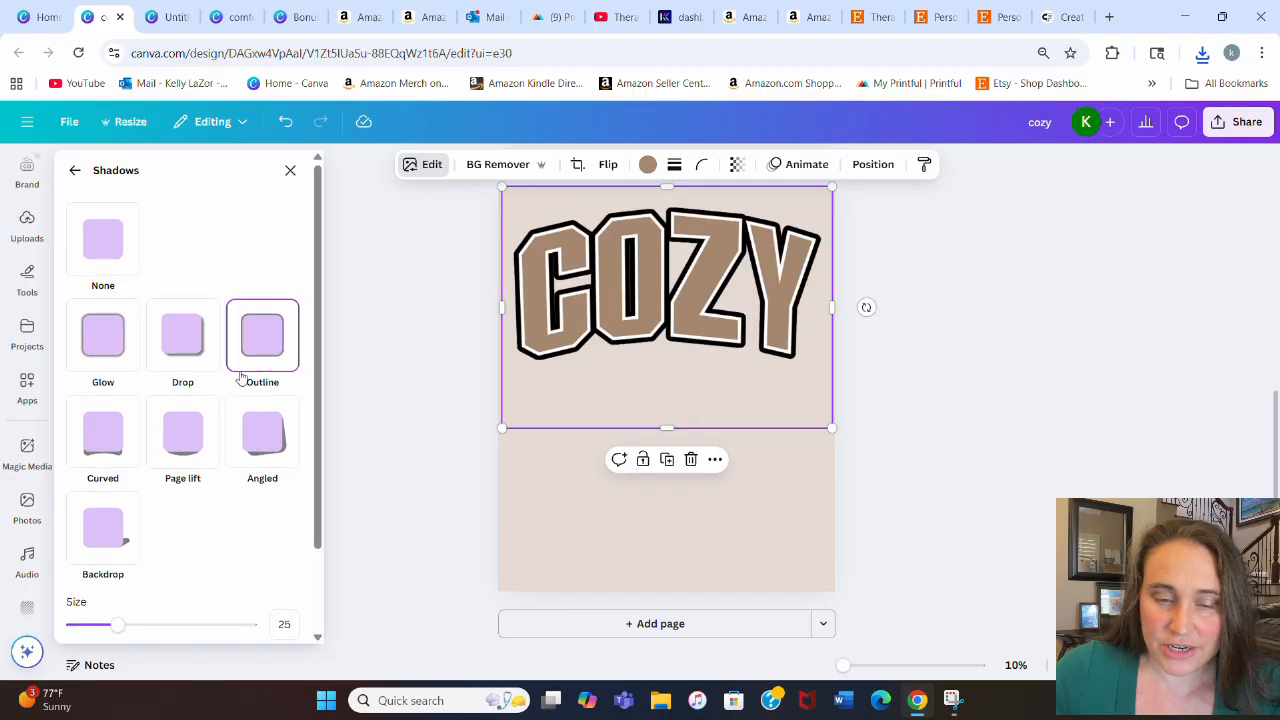
pyautogui.scroll(-2, 260, 500)
pyautogui.click(282, 559)
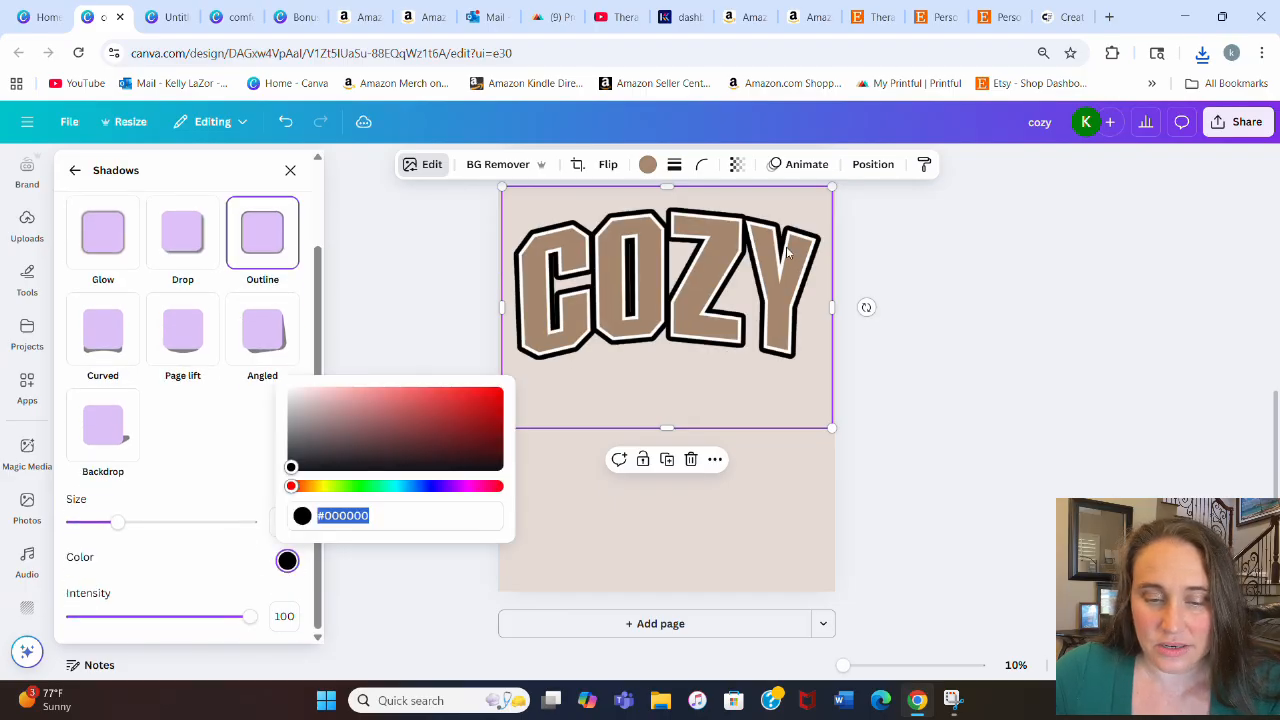
# Step: Copy the image's gray orange color code #A4876C from the photo colors
pyautogui.click(648, 166)
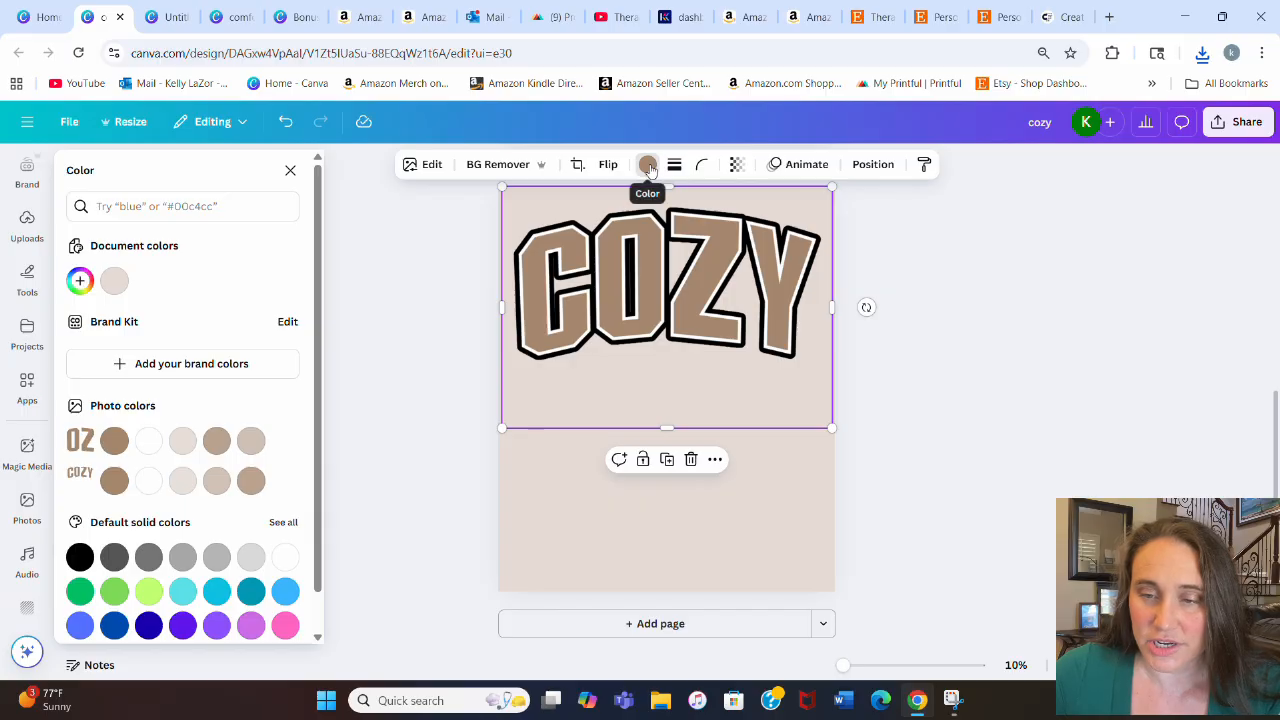
pyautogui.click(117, 445)
pyautogui.rightClick(128, 443)
pyautogui.click(160, 361)
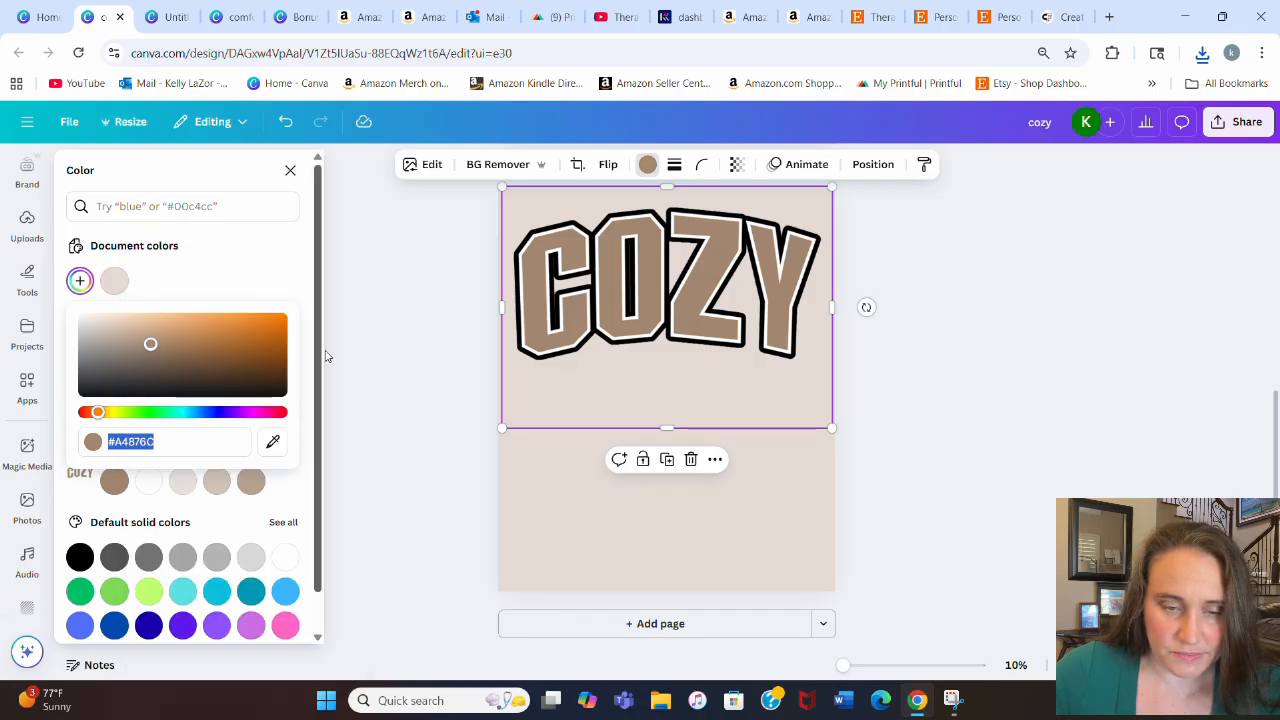
pyautogui.press('Escape')
# Step: Set the COZY image's outline color to #A4876C
pyautogui.click(416, 166)
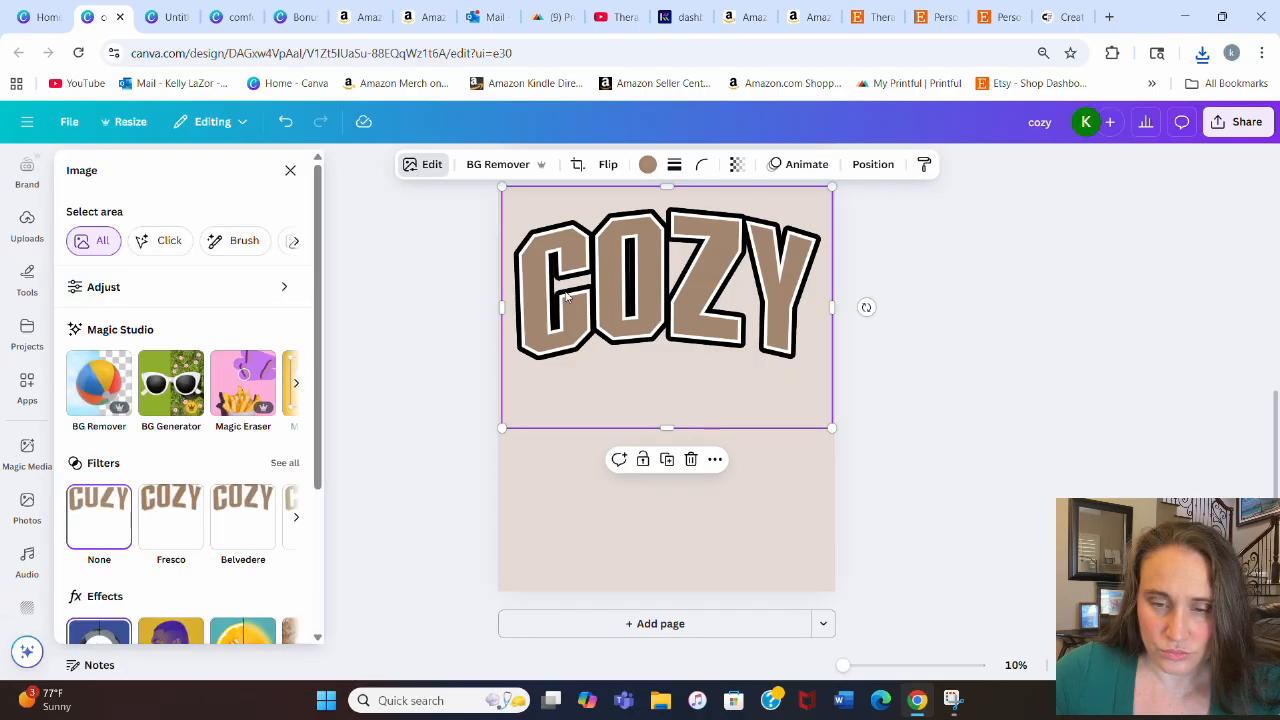
pyautogui.scroll(-2, 231, 518)
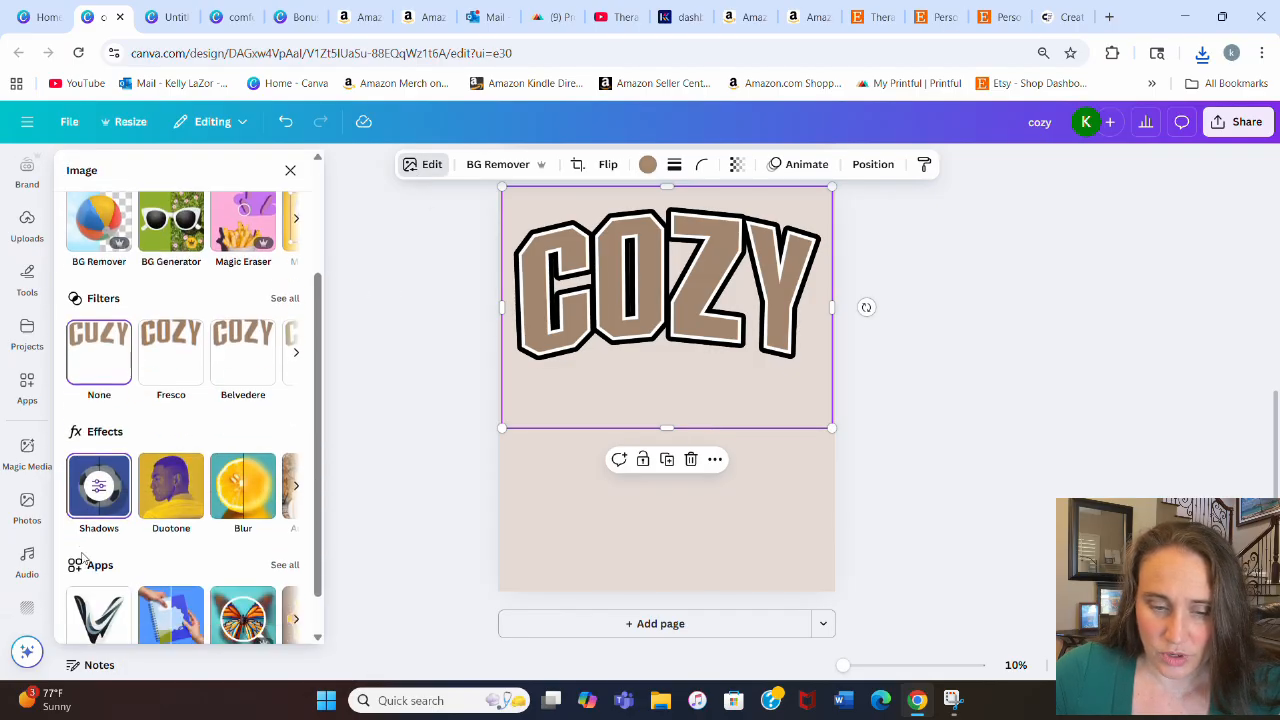
pyautogui.click(102, 504)
pyautogui.scroll(-2, 106, 574)
pyautogui.click(287, 560)
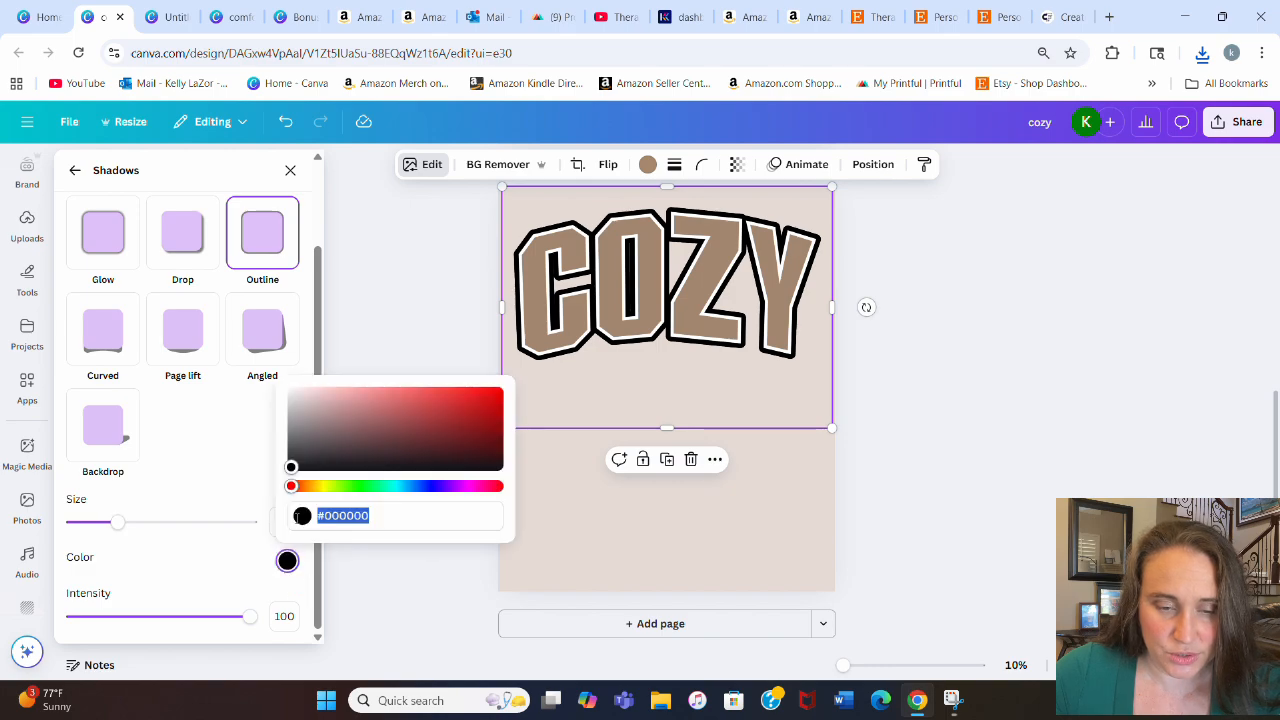
pyautogui.hotkey('ctrl', 'v')
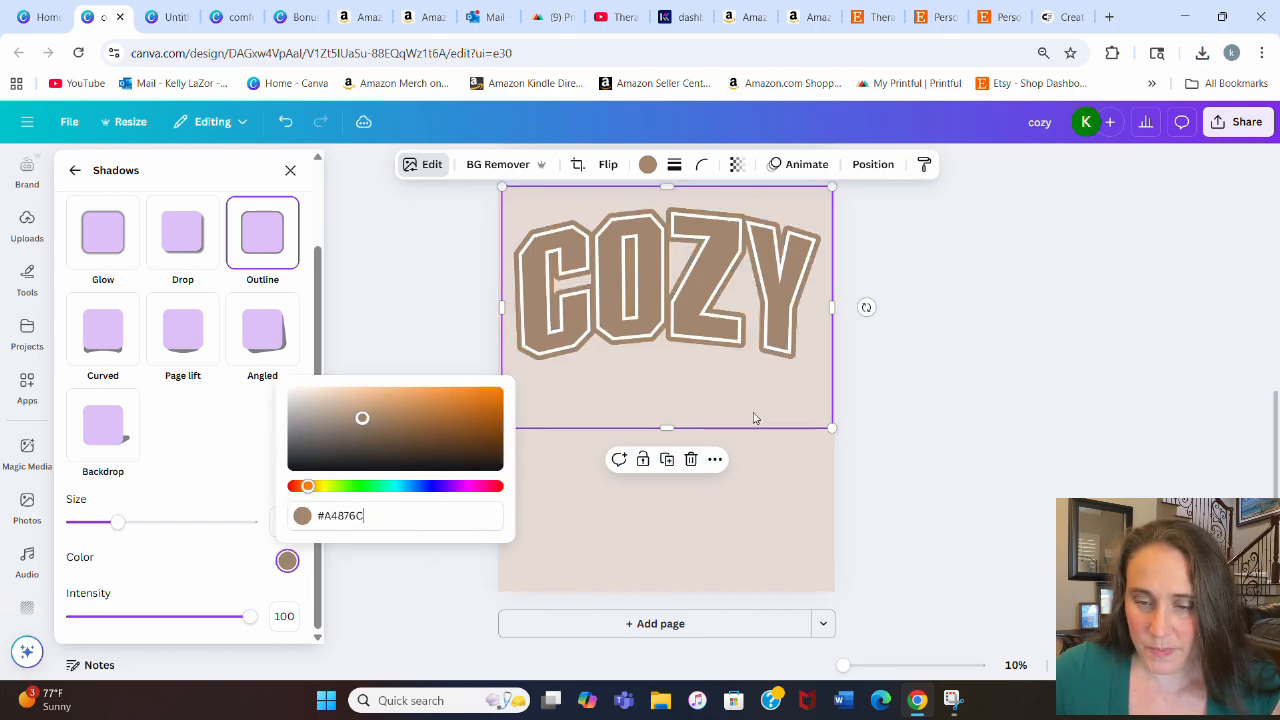
pyautogui.click(800, 540)
pyautogui.click(696, 301)
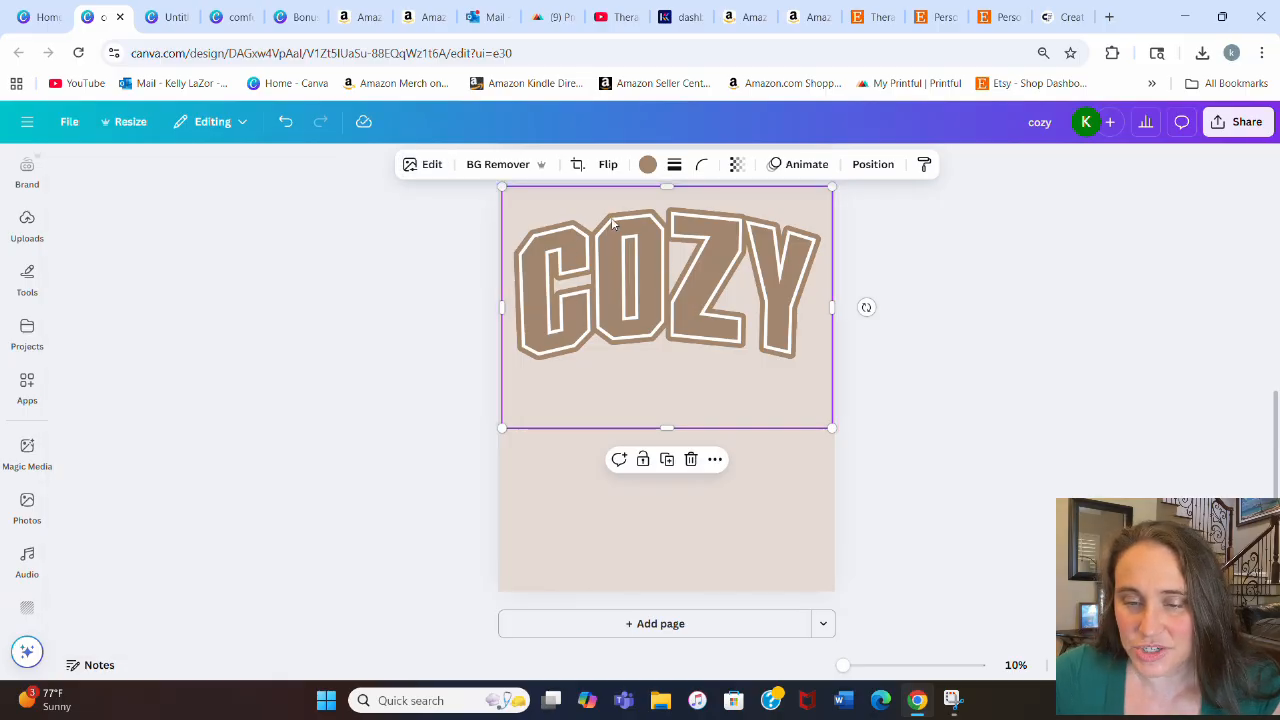
# Step: Reduce the outline size of the COZY image to 17
pyautogui.click(428, 168)
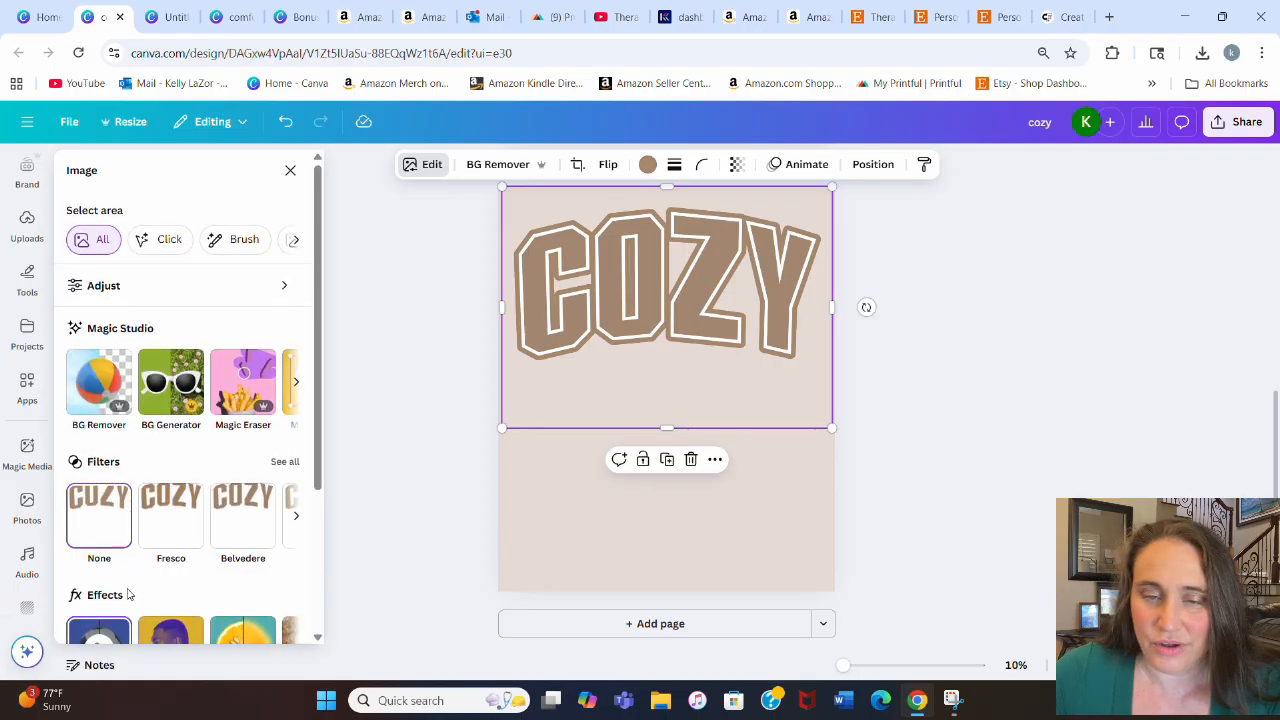
pyautogui.scroll(-3, 105, 445)
pyautogui.click(105, 445)
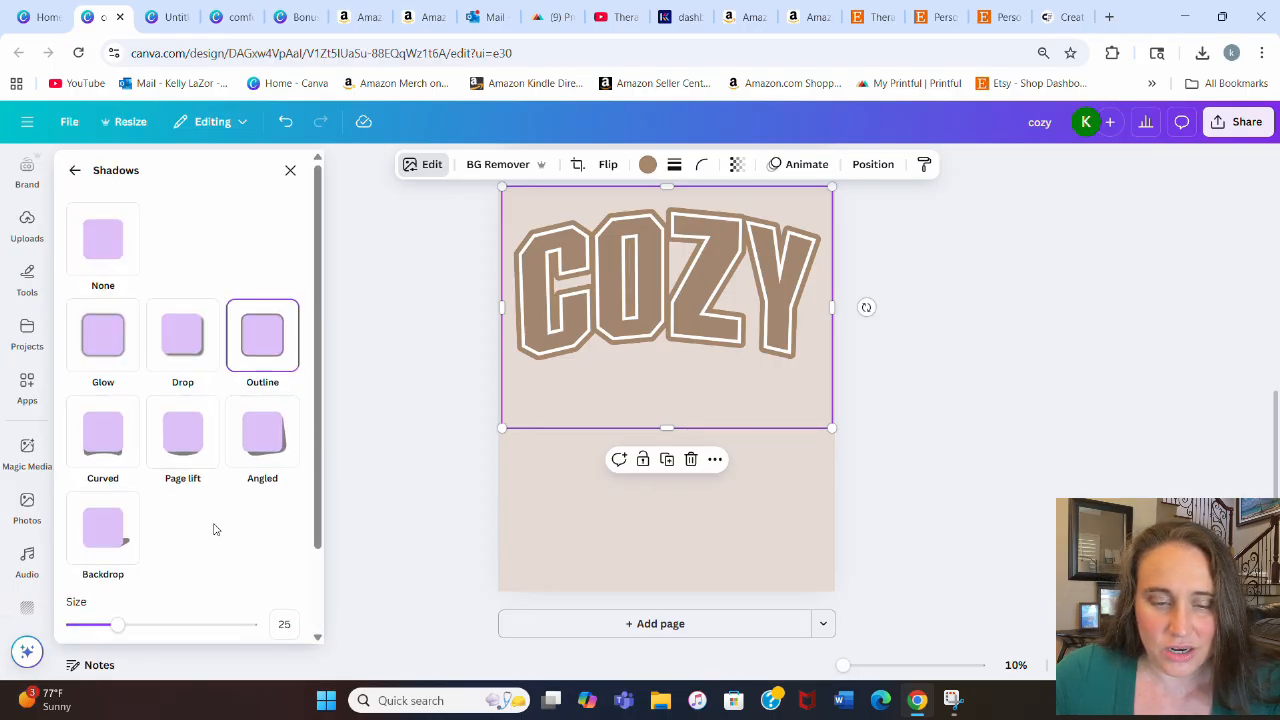
pyautogui.scroll(-2, 175, 500)
pyautogui.moveTo(114, 522); pyautogui.dragTo(103, 521)
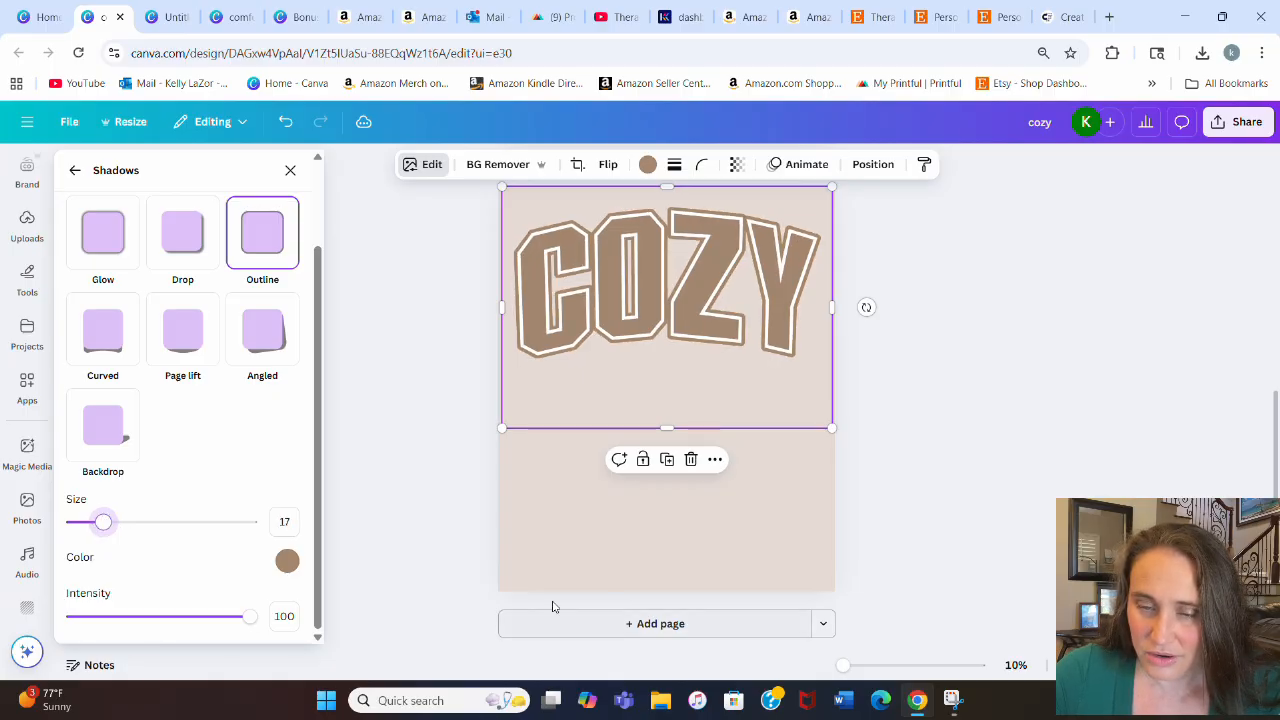
# Step: Change the page background color to white
pyautogui.click(774, 503)
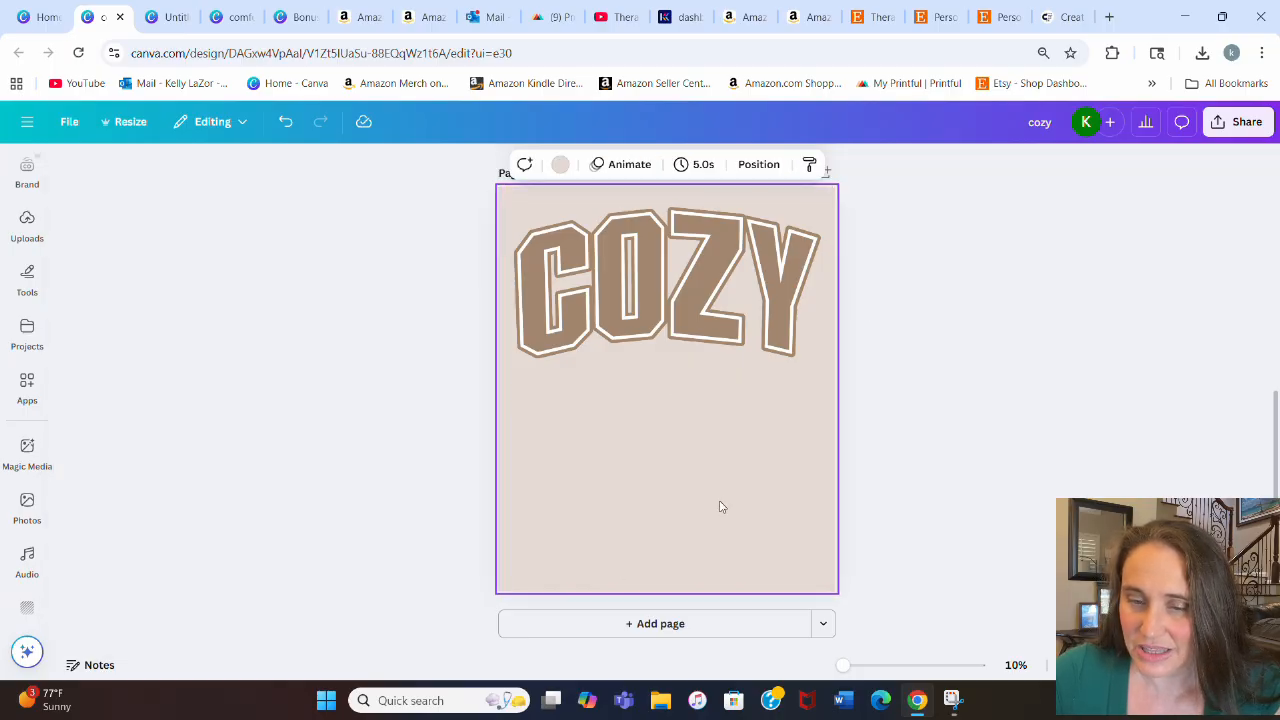
pyautogui.click(560, 168)
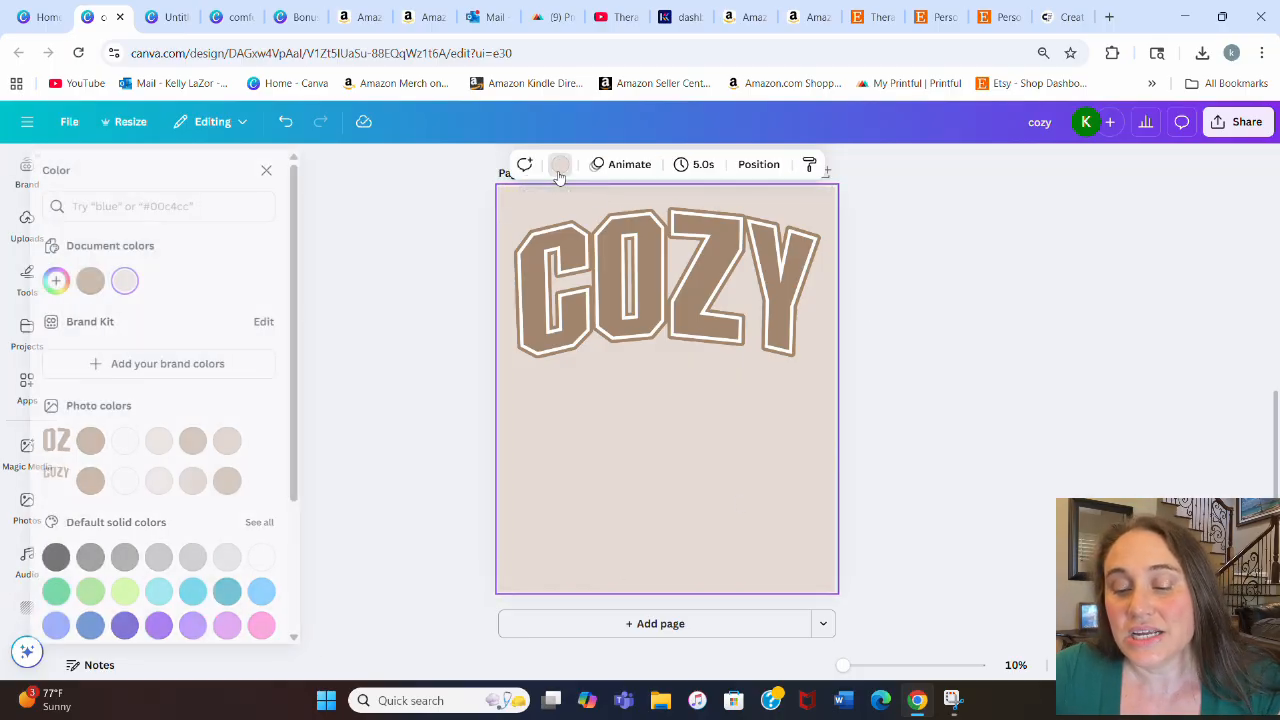
pyautogui.scroll(-1, 230, 306)
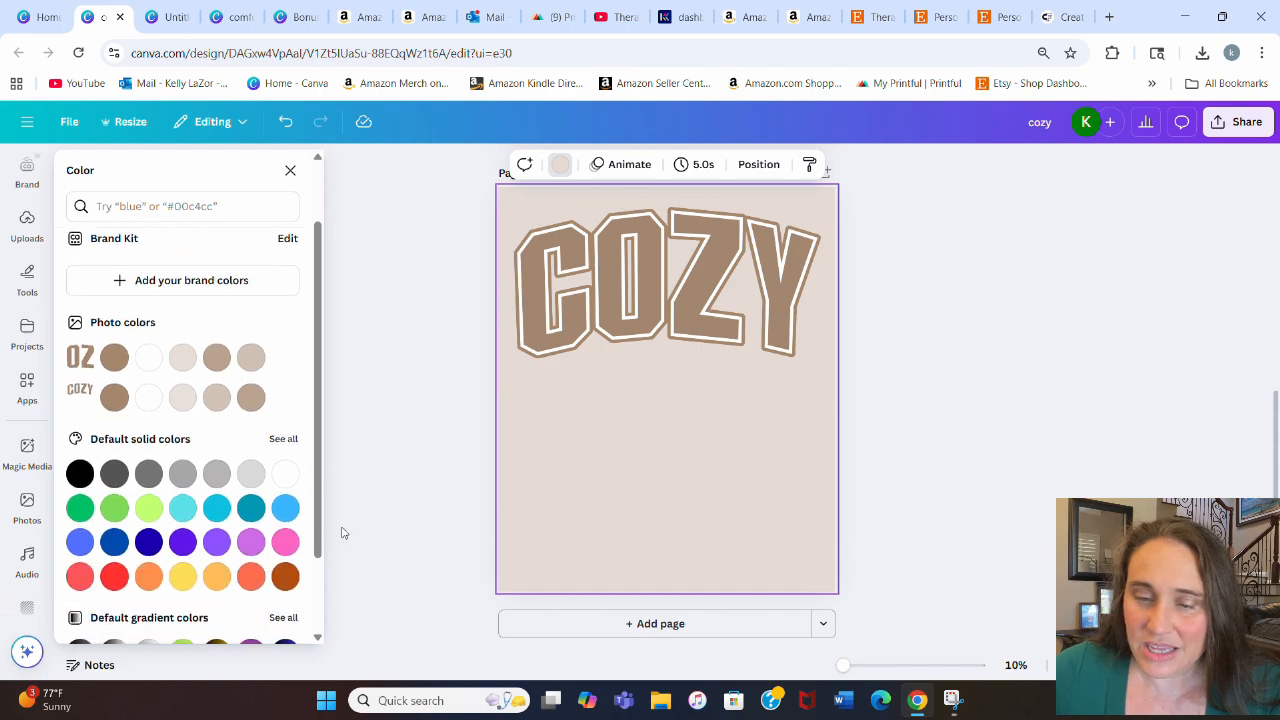
pyautogui.click(286, 472)
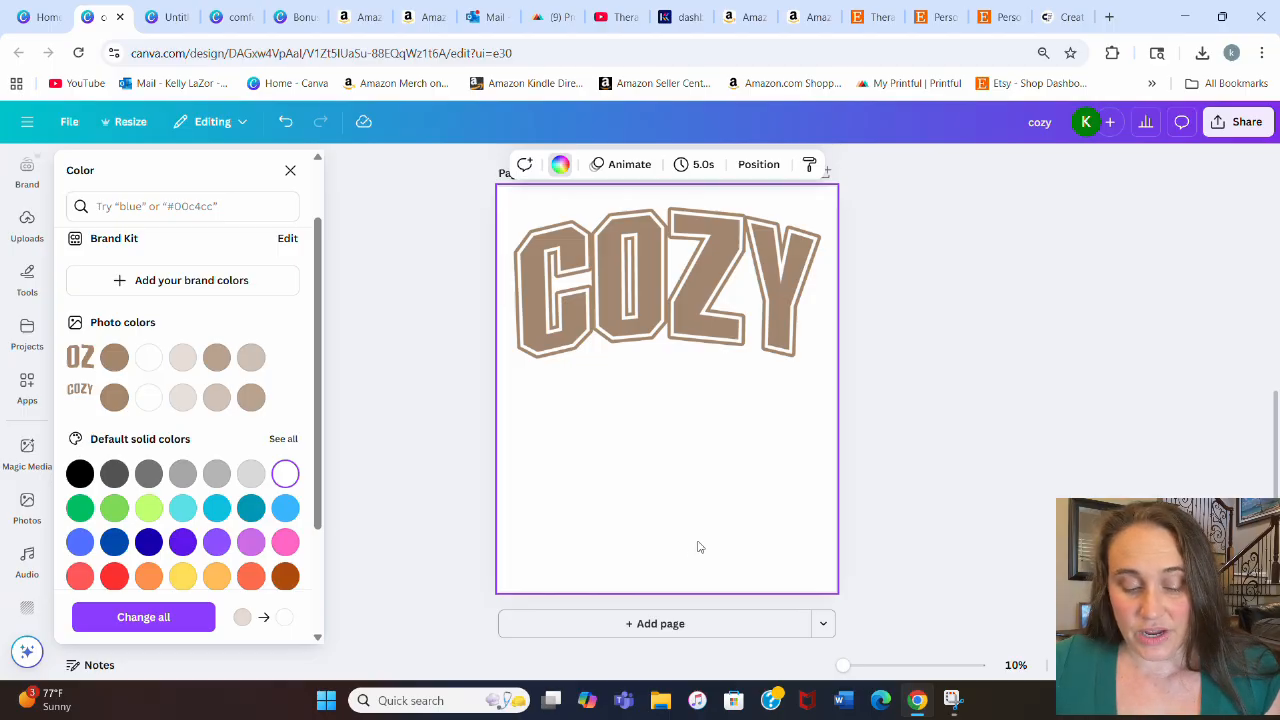
pyautogui.press('s')
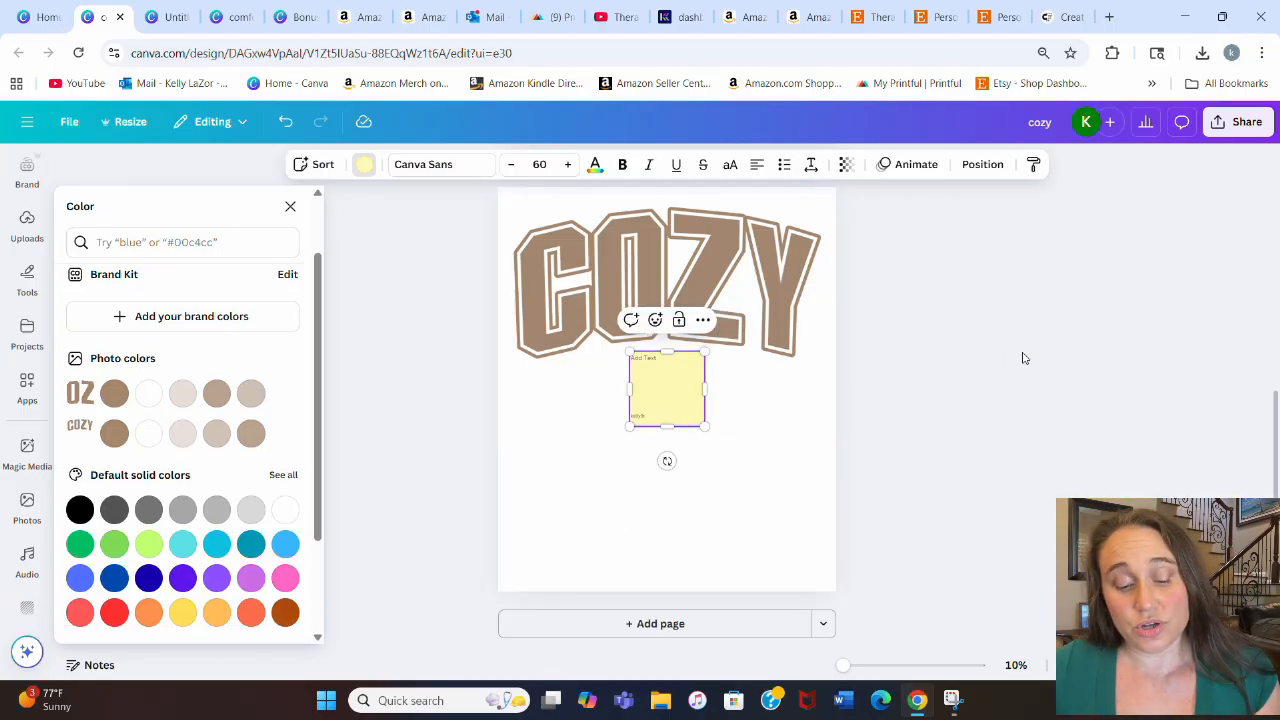
pyautogui.click(695, 404)
pyautogui.press('Delete')
# Step: Add a text box reading season below COZY and enlarge it to about font size 510
pyautogui.click(691, 530)
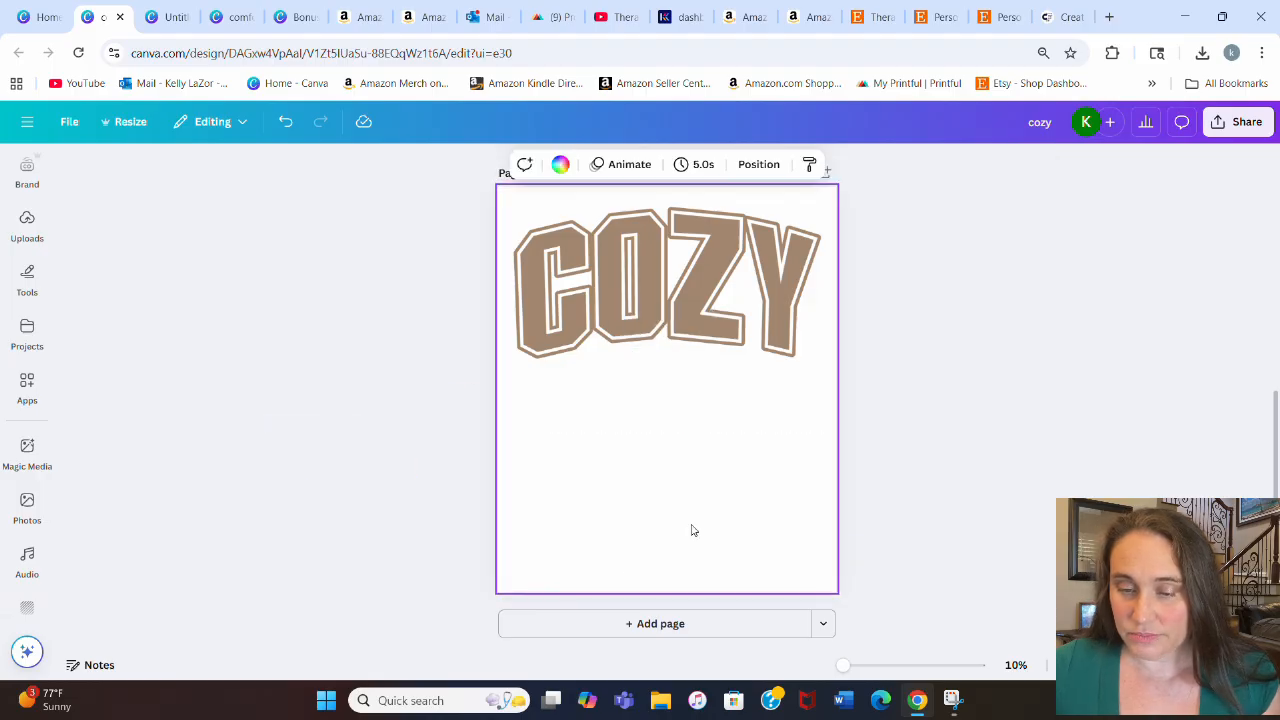
pyautogui.press('t')
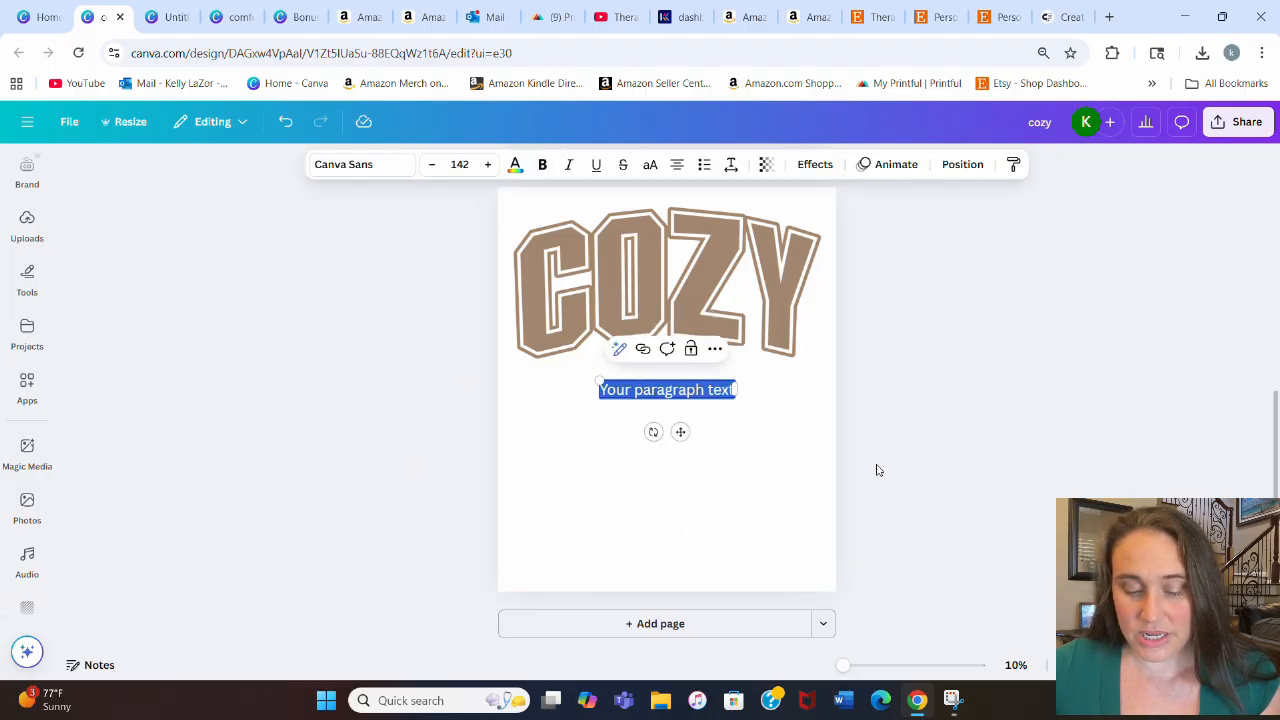
pyautogui.write('season')
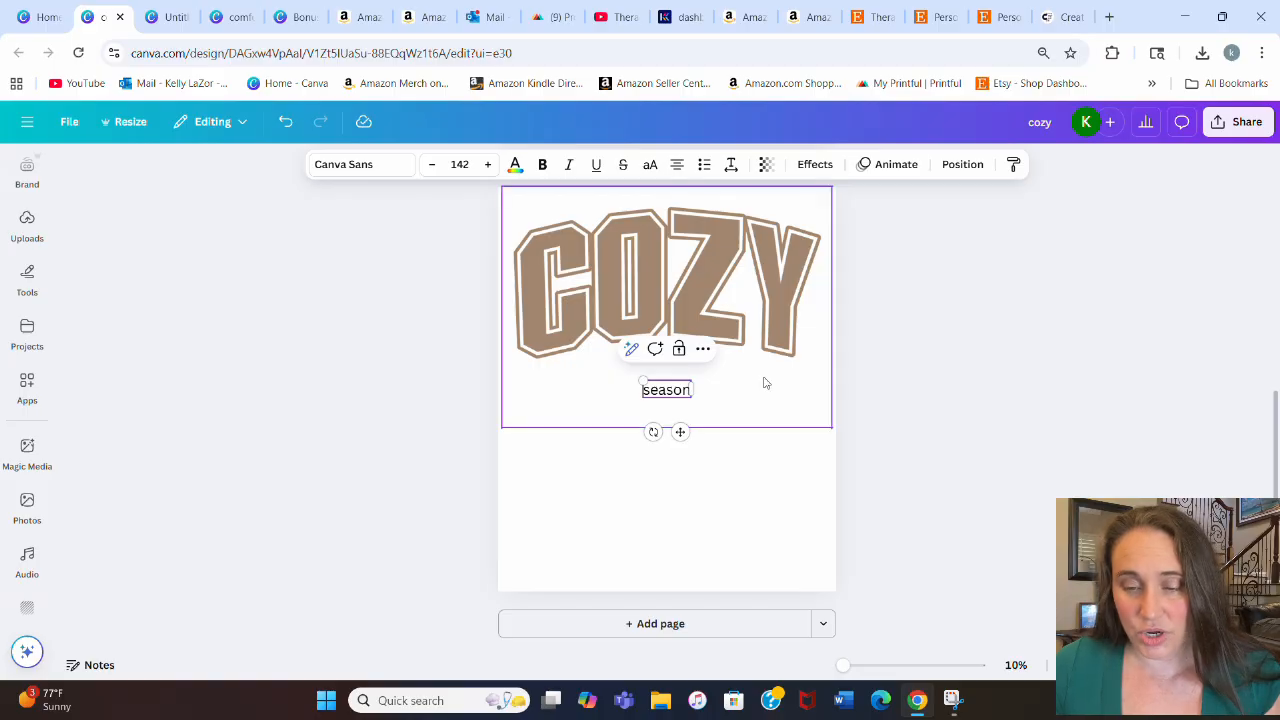
pyautogui.click(663, 431)
pyautogui.moveTo(668, 392); pyautogui.dragTo(728, 466)
pyautogui.click(855, 458)
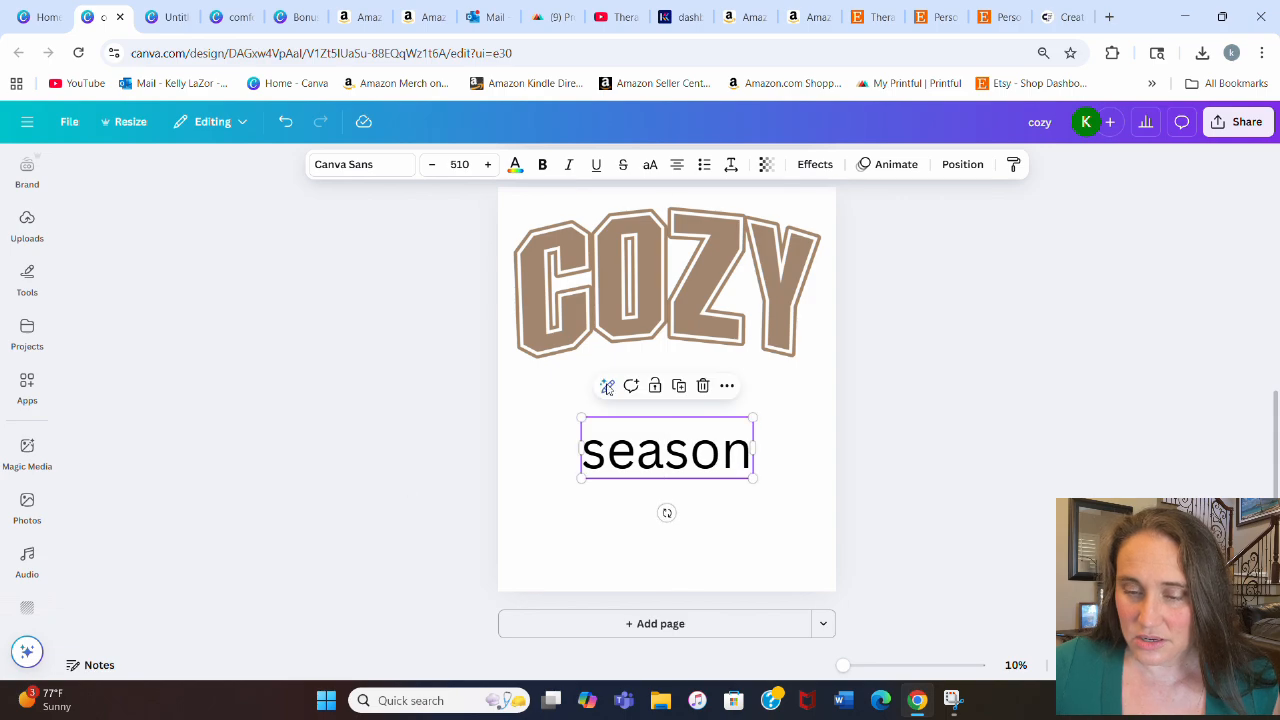
# Step: Change the season text's font to Apricotsy
pyautogui.click(374, 169)
pyautogui.scroll(-2, 130, 400)
pyautogui.scroll(-6, 143, 468)
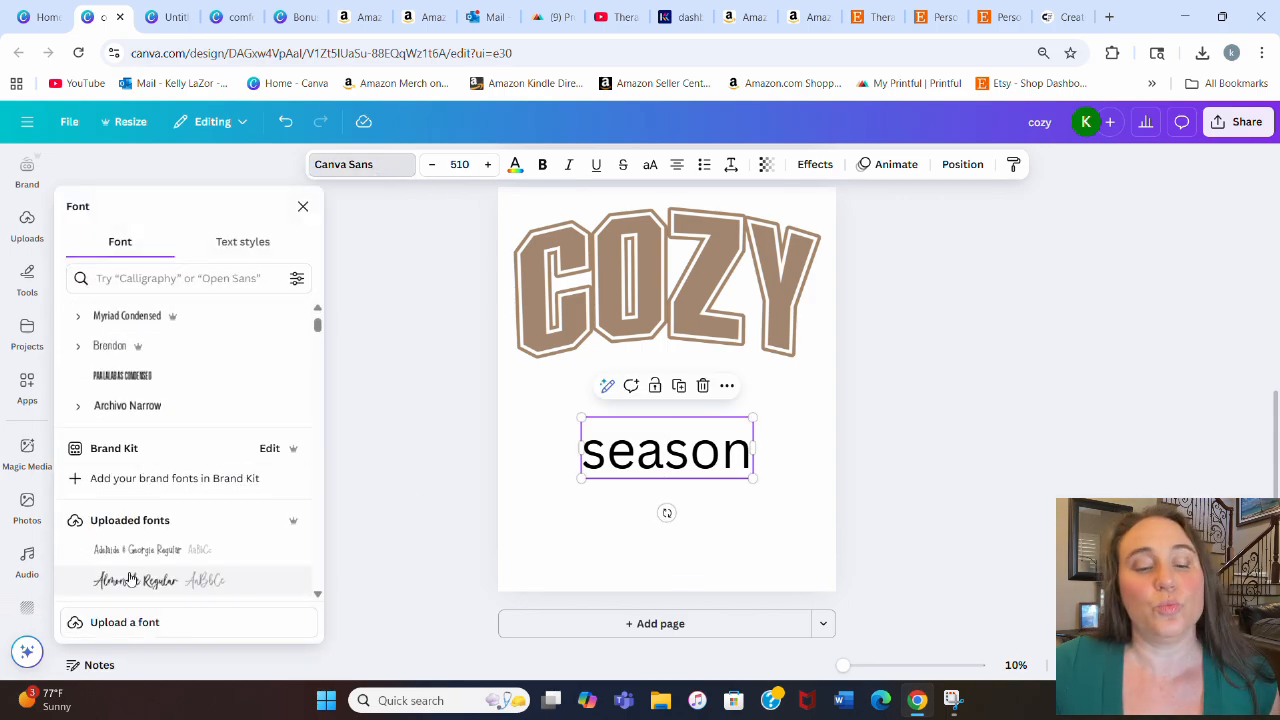
pyautogui.scroll(-1, 207, 346)
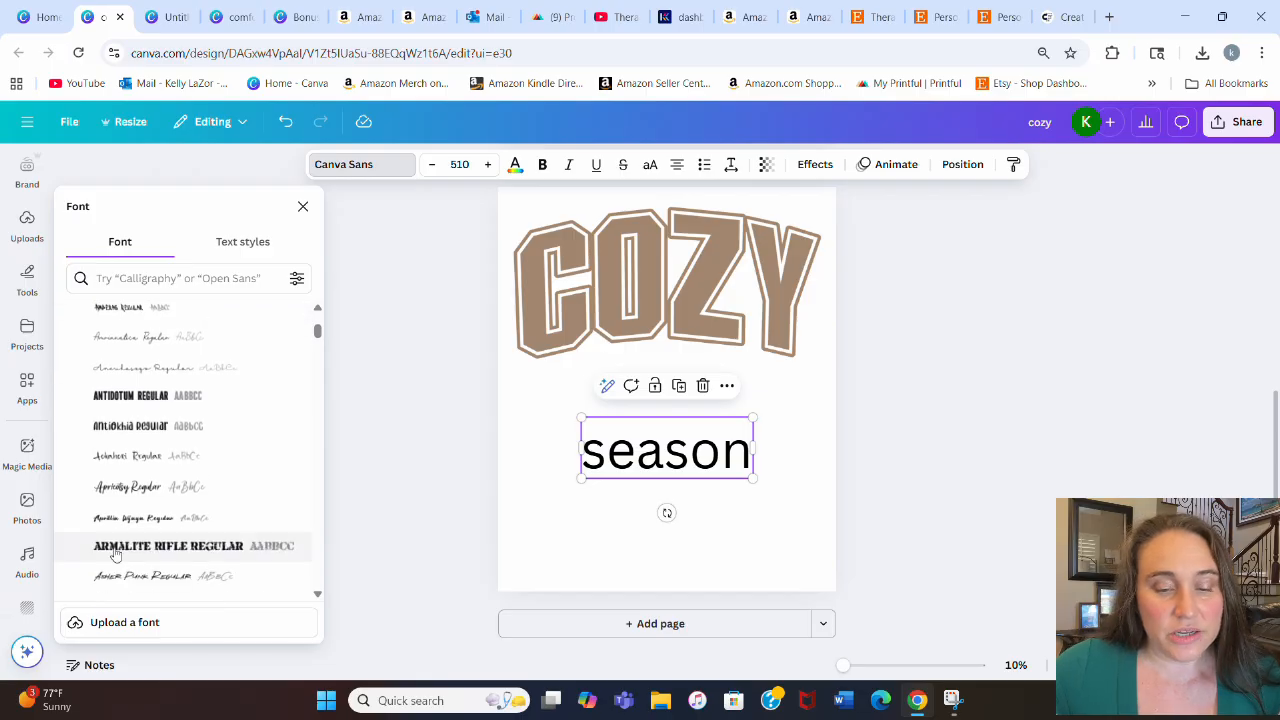
pyautogui.click(128, 488)
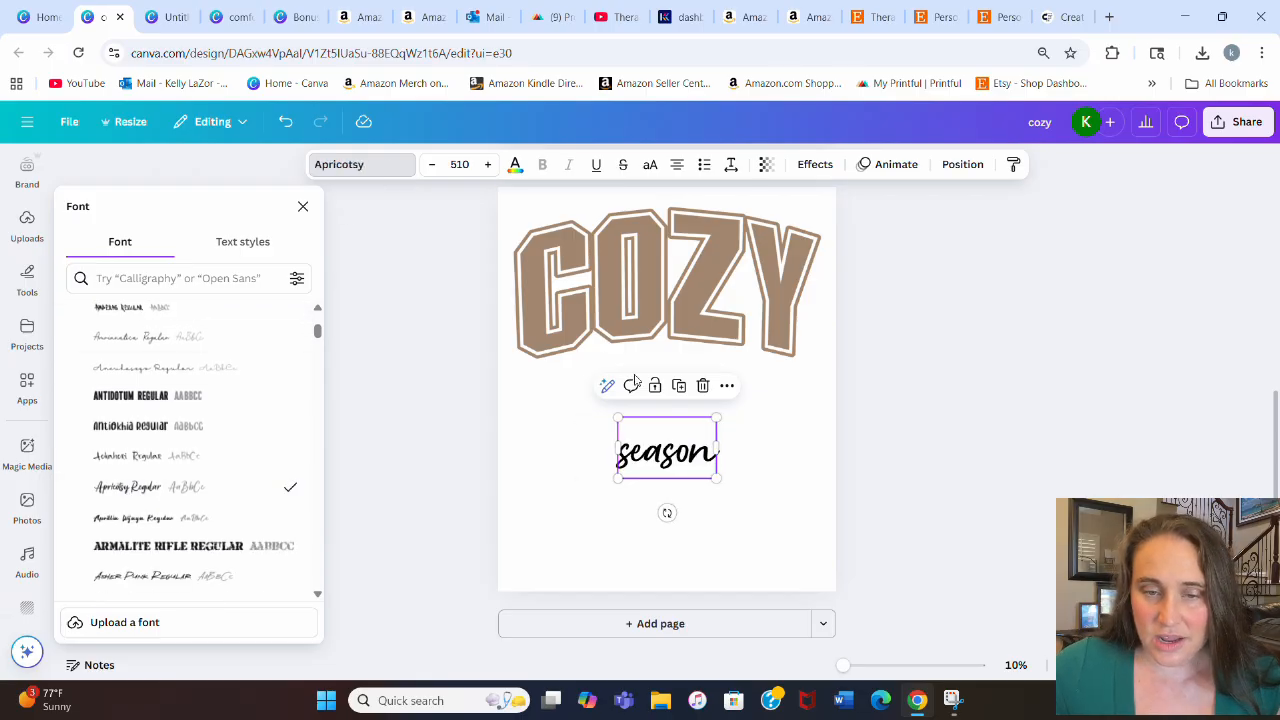
# Step: Enlarge the season text to about size 955 and place it across the middle of the COZY letters
pyautogui.moveTo(717, 417); pyautogui.dragTo(814, 366)
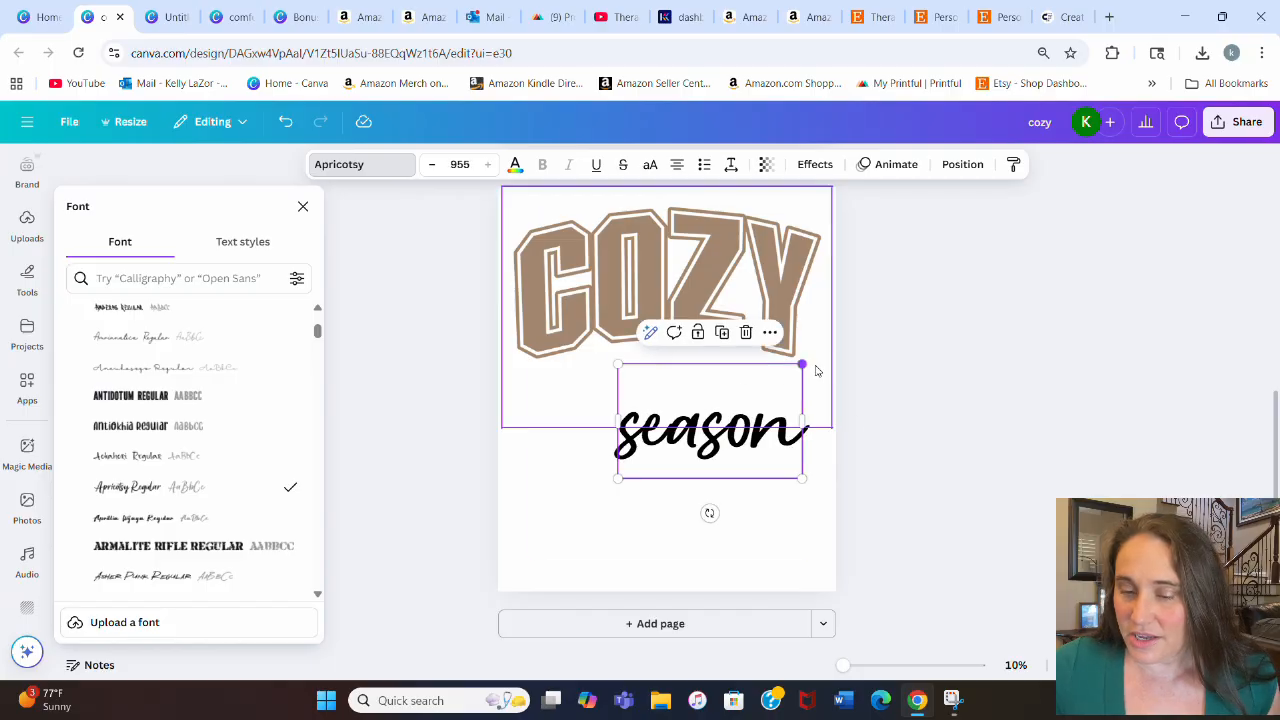
pyautogui.click(981, 371)
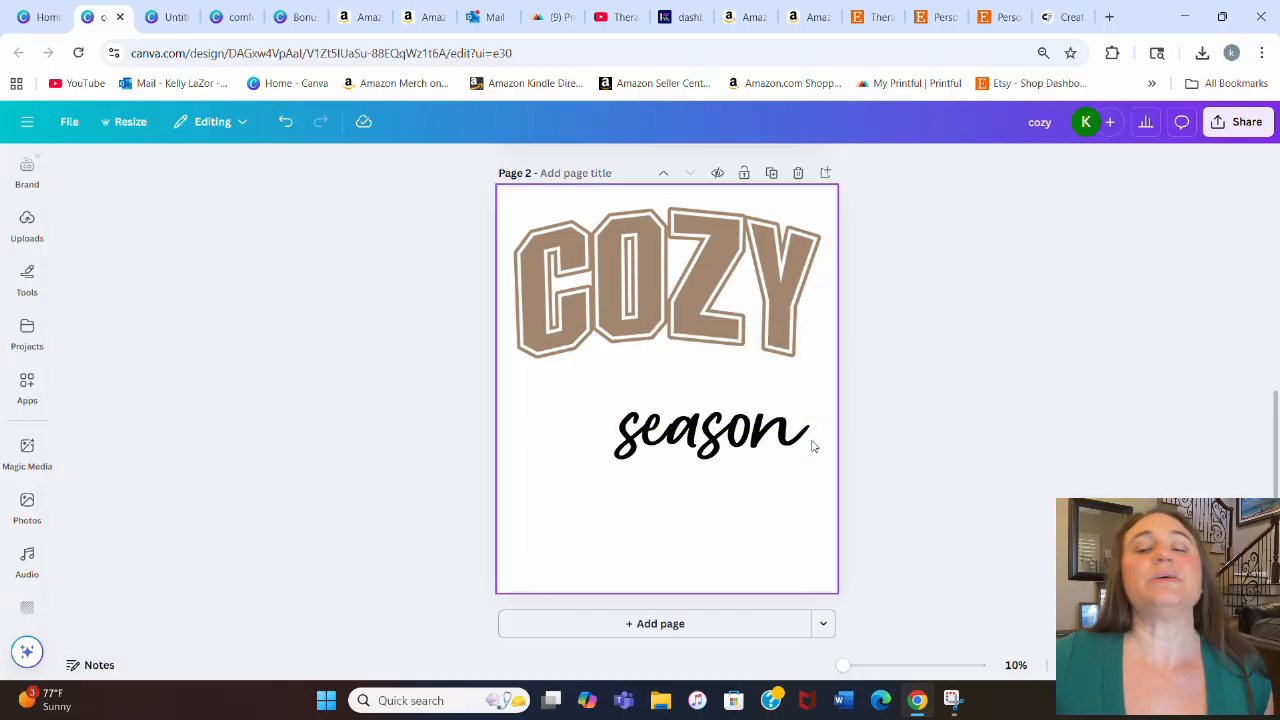
pyautogui.moveTo(705, 450); pyautogui.dragTo(645, 283)
pyautogui.moveTo(651, 287); pyautogui.dragTo(662, 300)
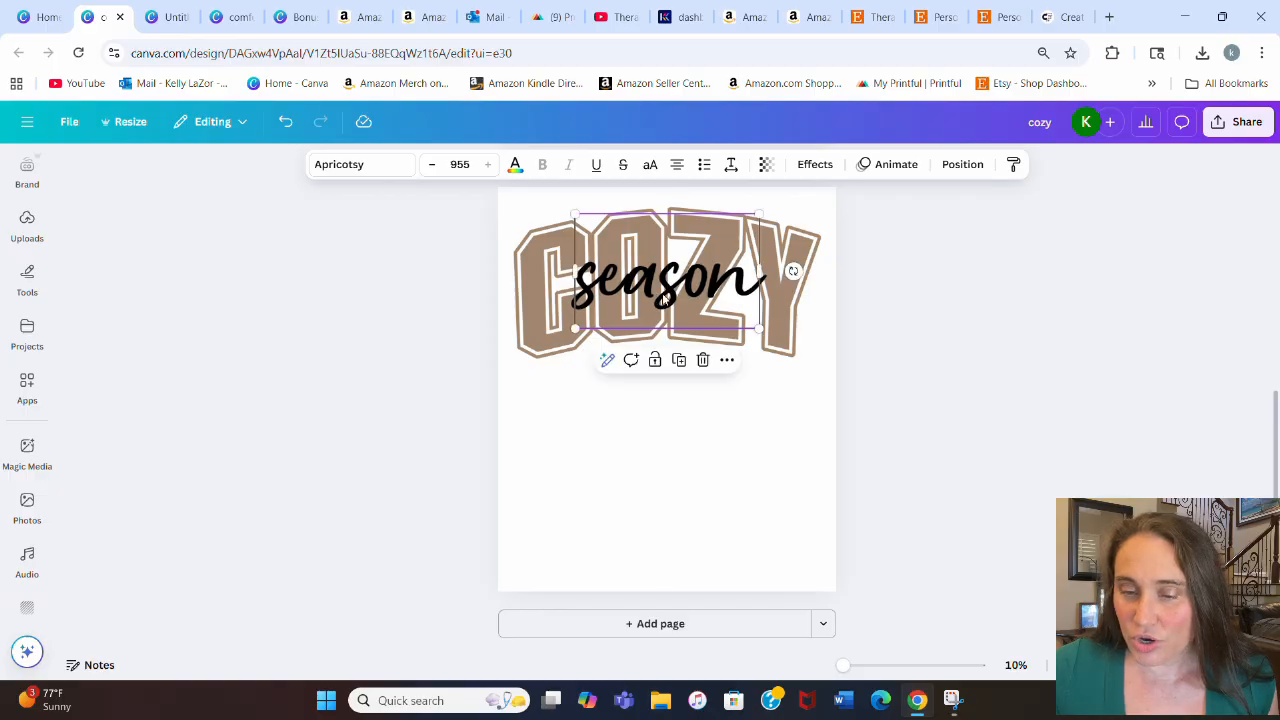
pyautogui.click(897, 386)
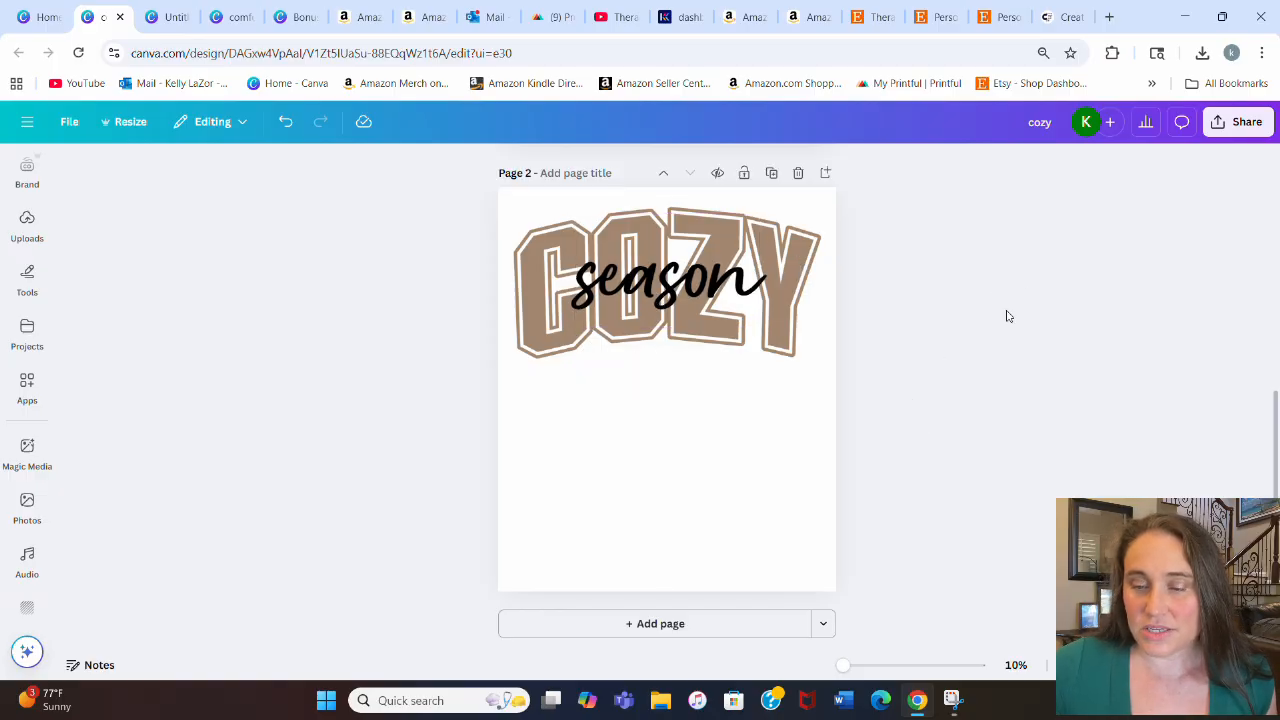
# Step: Set the season text color to a custom light orange, #DC9758
pyautogui.click(628, 265)
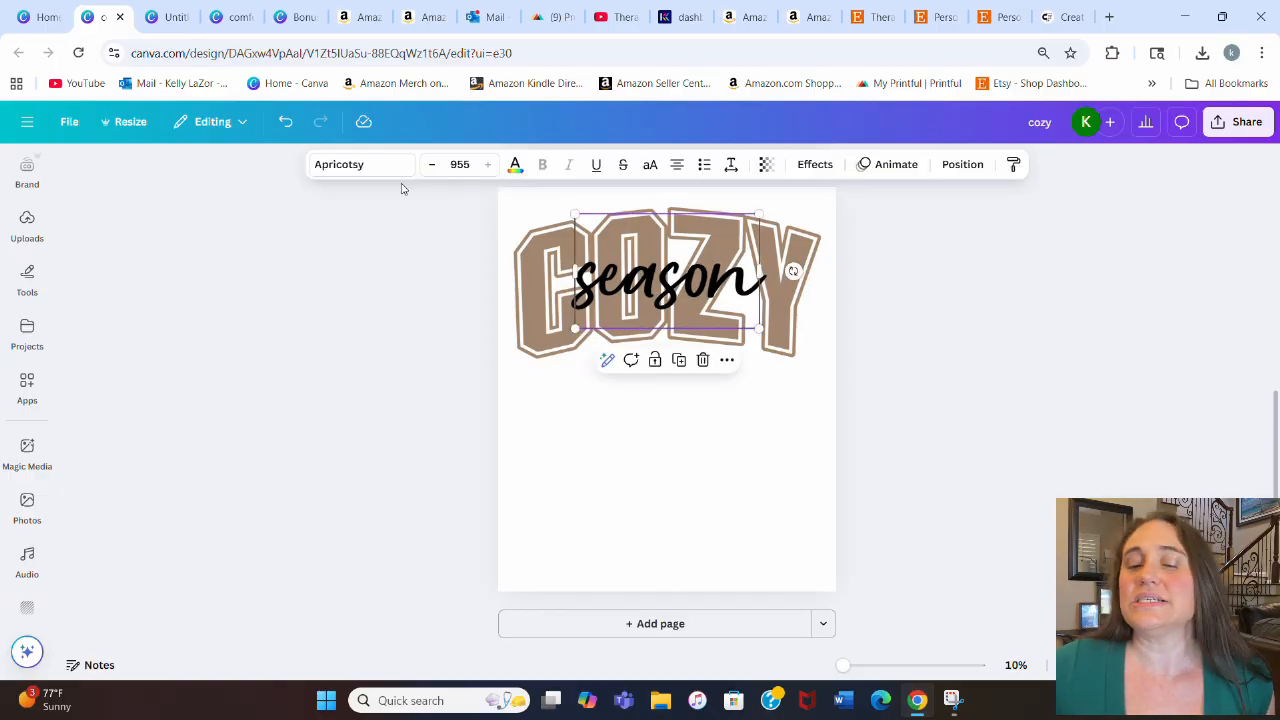
pyautogui.click(515, 166)
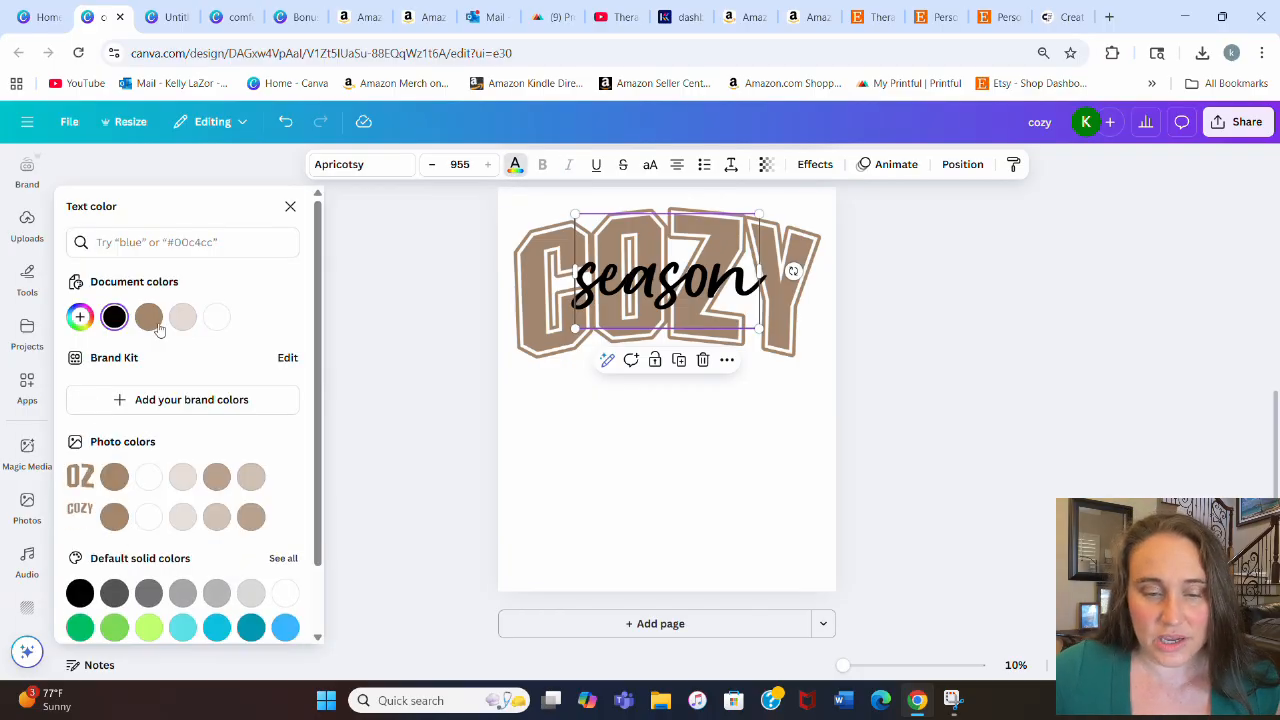
pyautogui.click(150, 318)
pyautogui.click(80, 317)
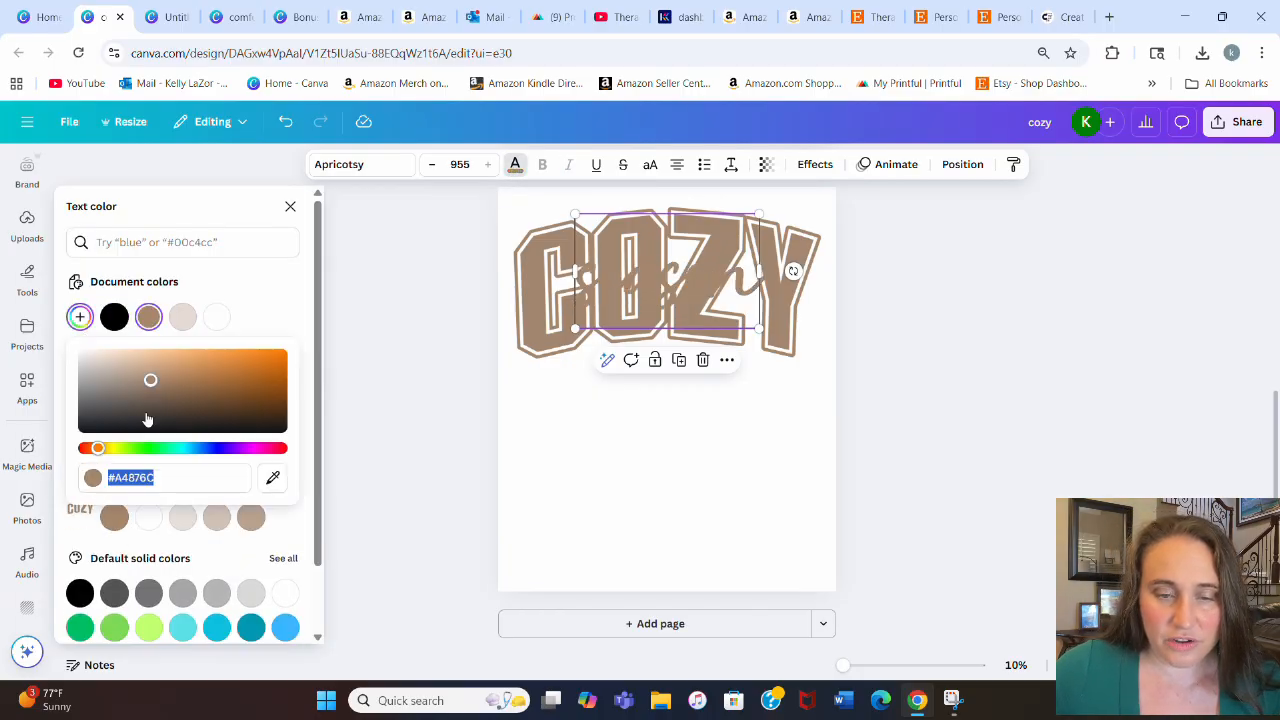
pyautogui.click(176, 369)
pyautogui.moveTo(175, 368); pyautogui.dragTo(186, 366)
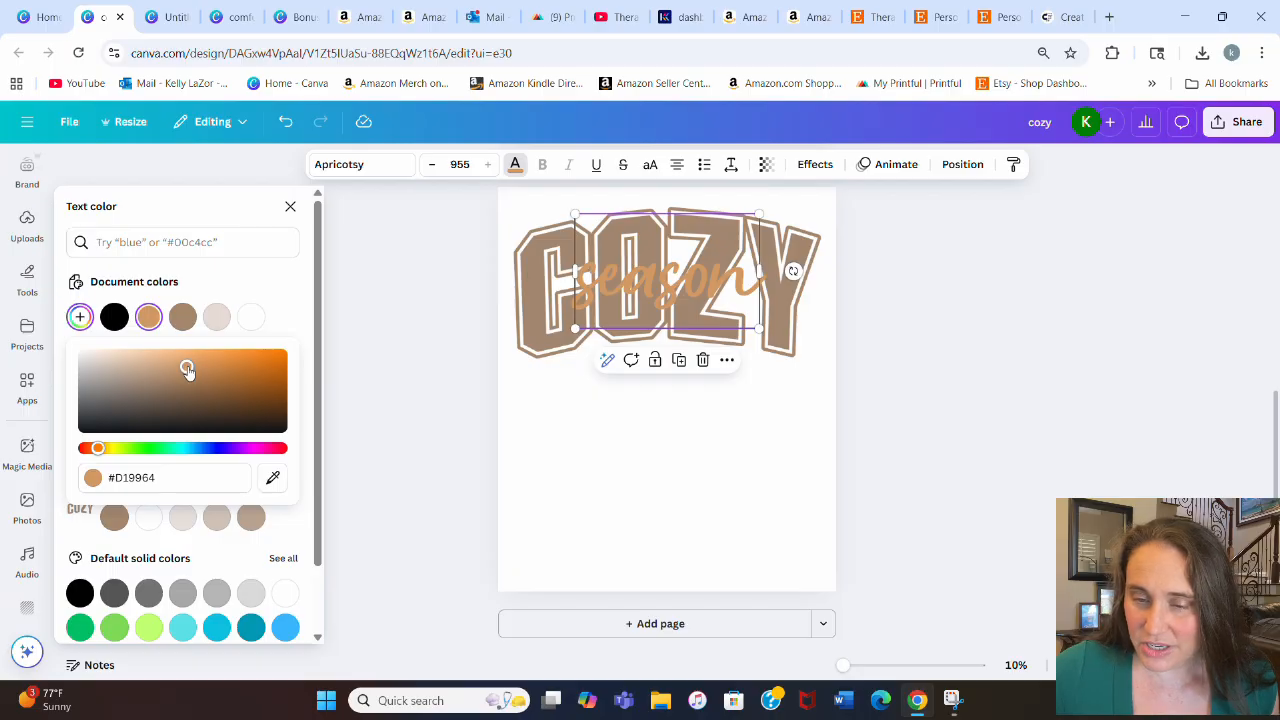
pyautogui.moveTo(187, 368); pyautogui.dragTo(203, 363)
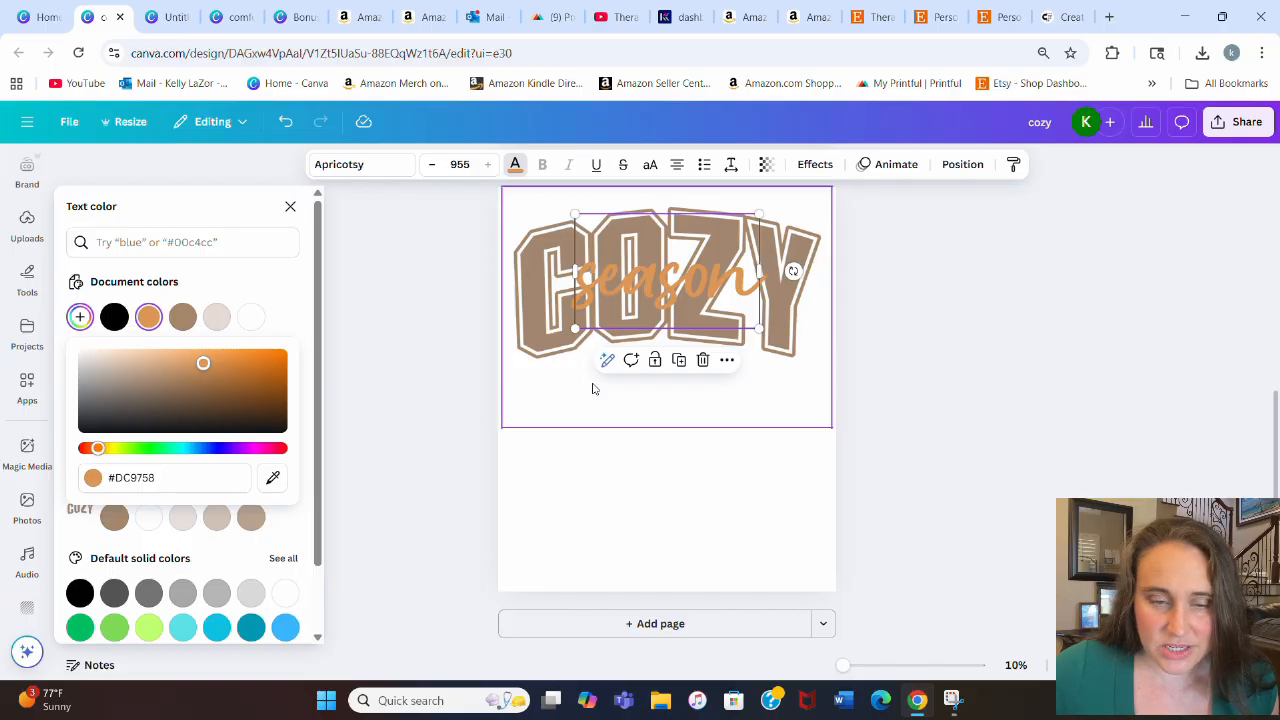
# Step: Apply an Outline effect to the season text with a white outline and a thickness of 29
pyautogui.click(602, 514)
pyautogui.click(882, 414)
pyautogui.click(730, 280)
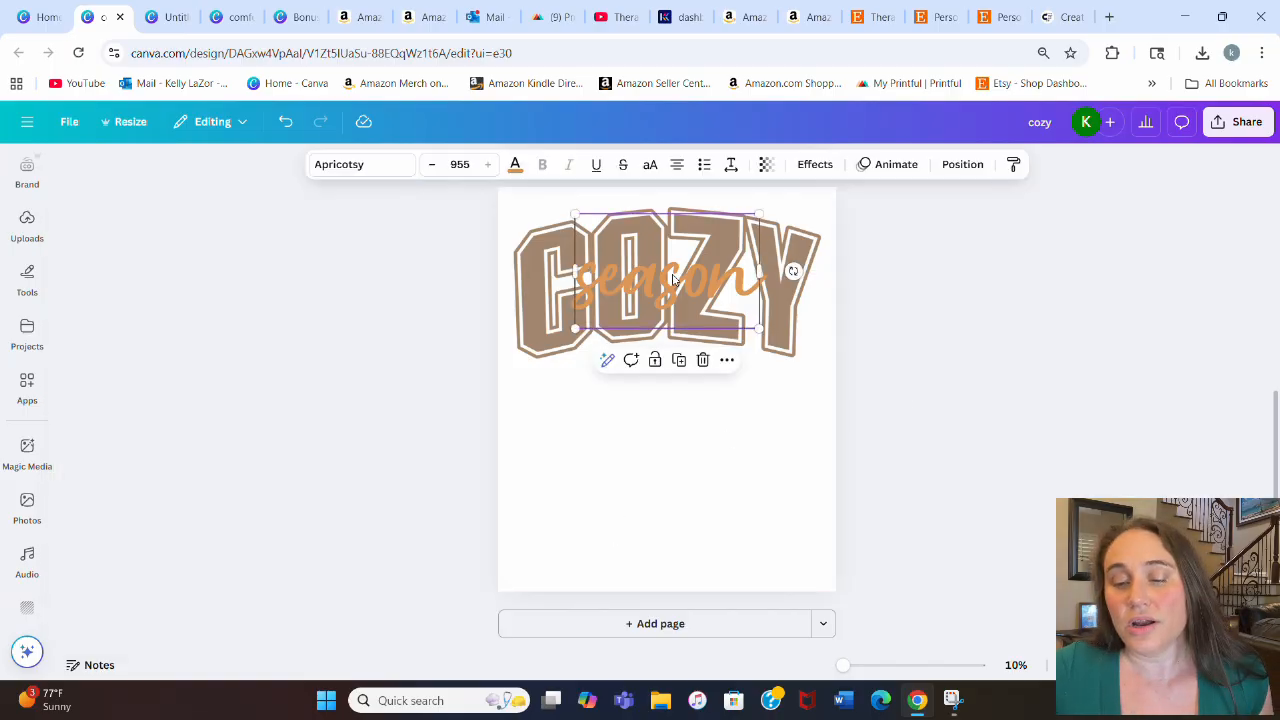
pyautogui.click(810, 164)
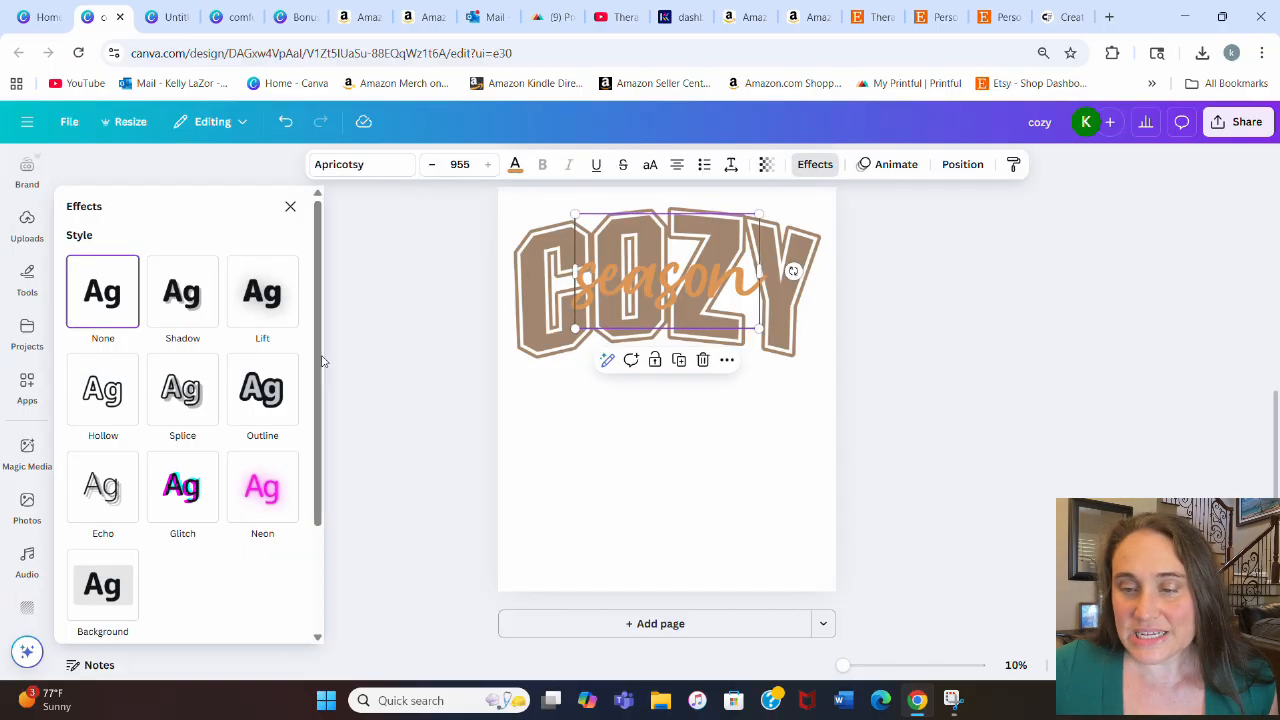
pyautogui.click(262, 392)
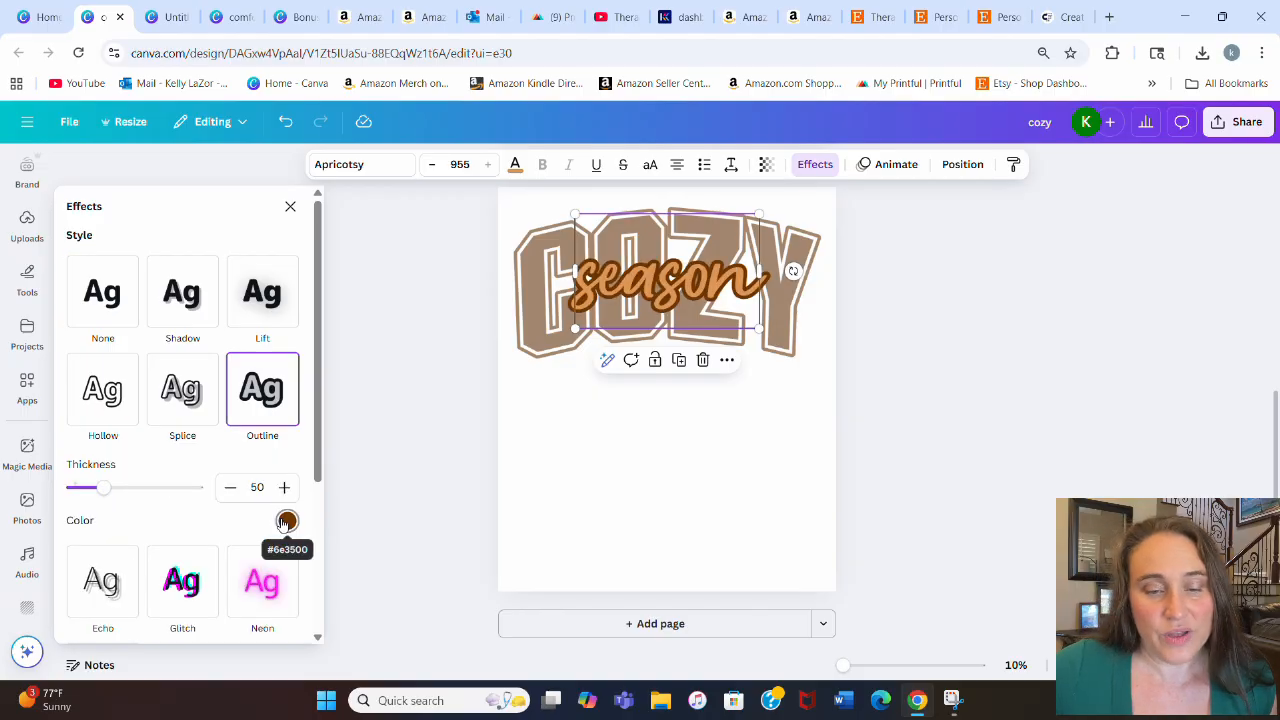
pyautogui.click(286, 520)
pyautogui.click(233, 326)
pyautogui.click(232, 240)
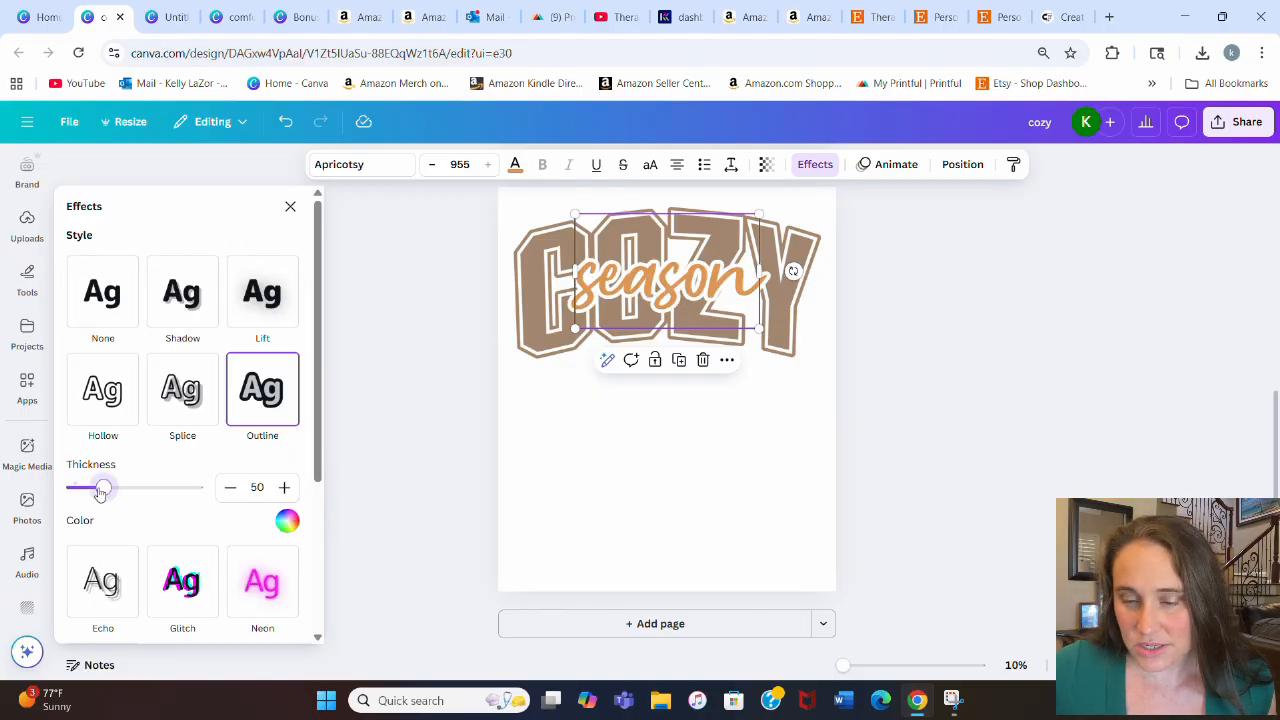
pyautogui.moveTo(104, 488); pyautogui.dragTo(91, 493)
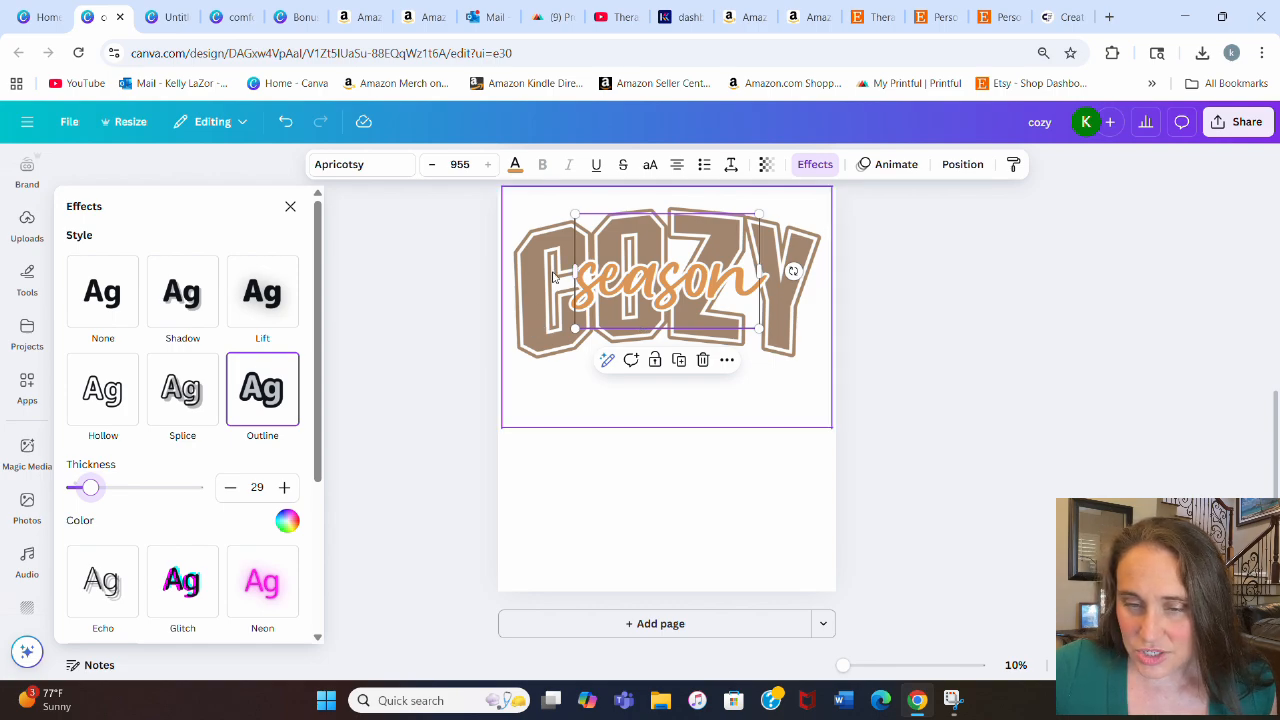
pyautogui.click(566, 549)
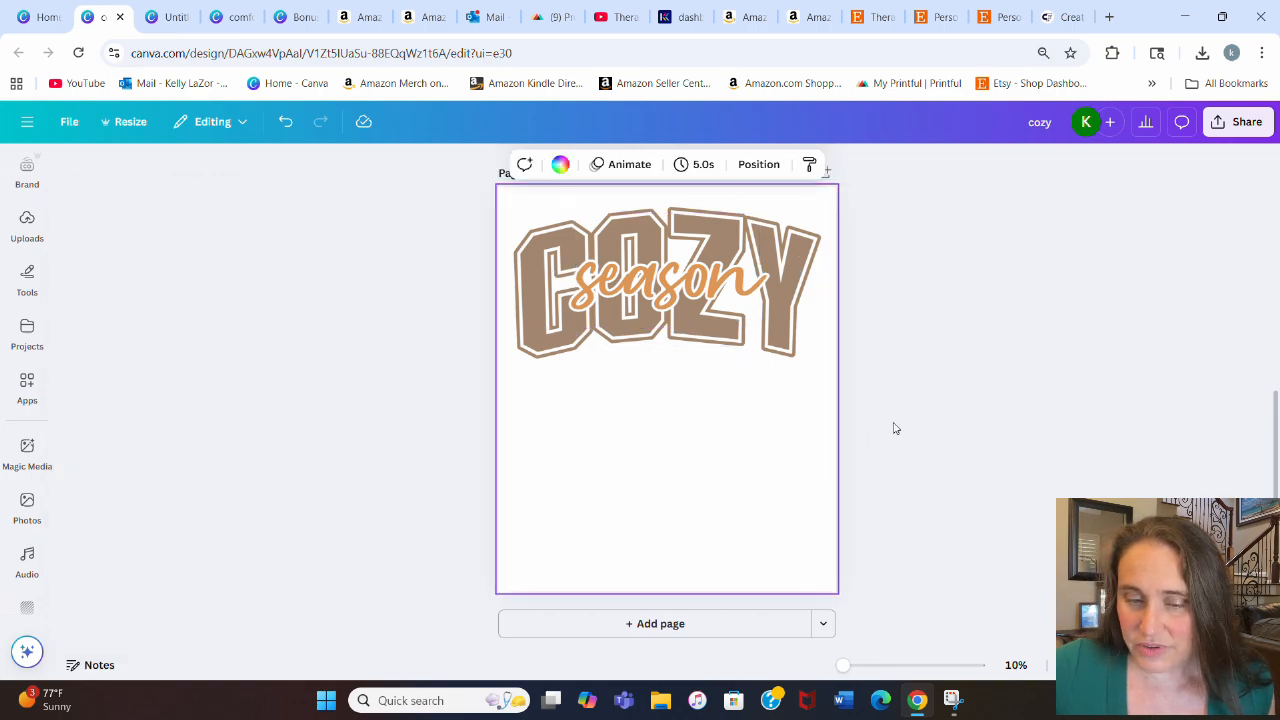
# Step: Nudge the season text slightly to the right over the COZY letters
pyautogui.click(660, 274)
pyautogui.moveTo(660, 274); pyautogui.dragTo(666, 272)
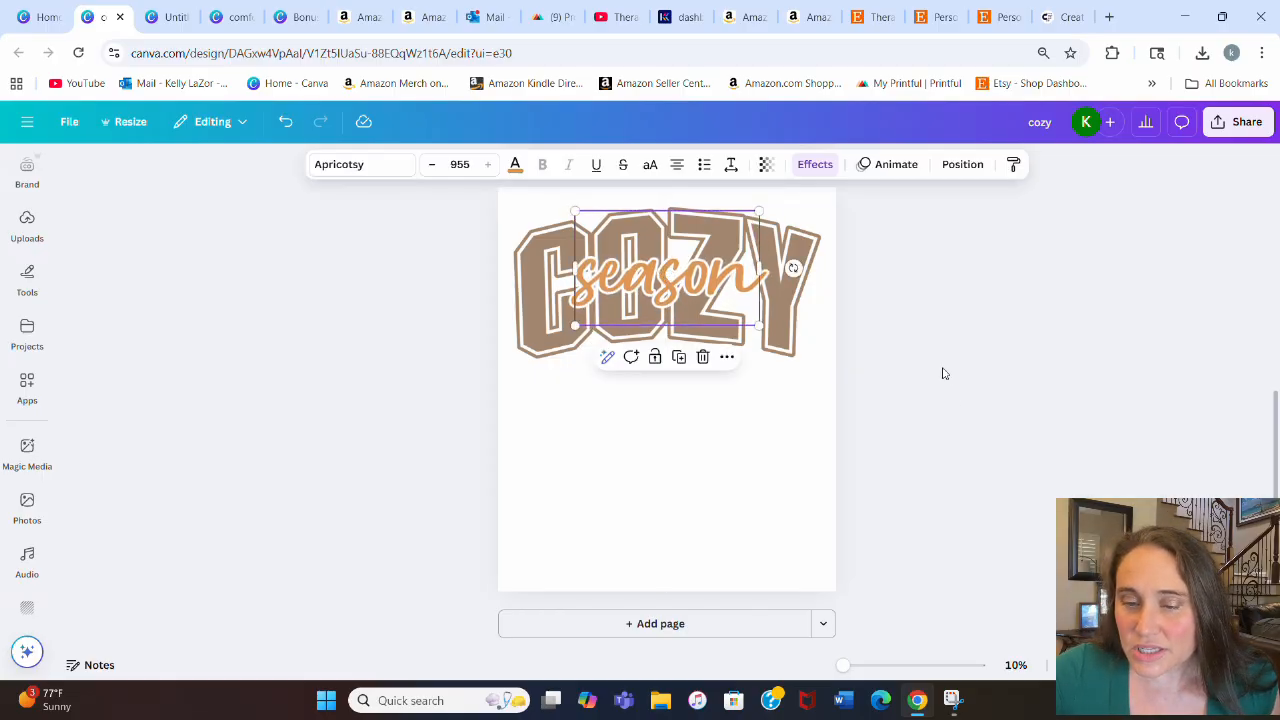
pyautogui.click(980, 379)
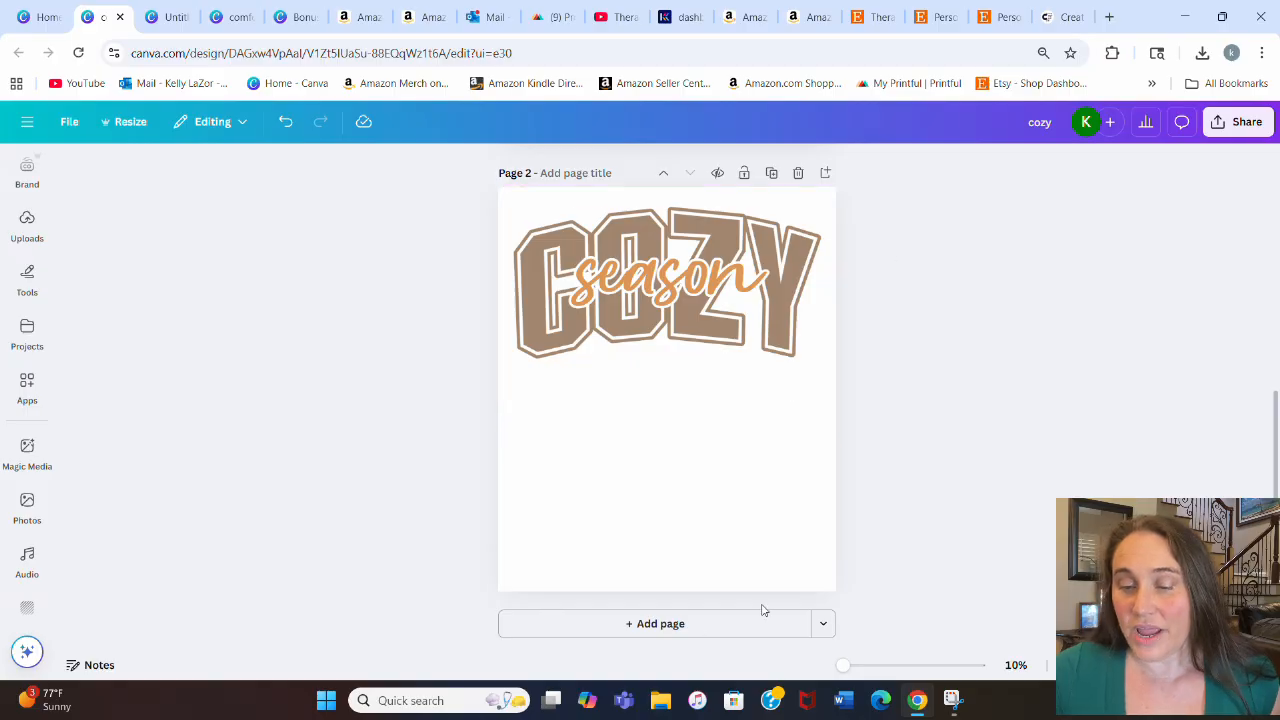
pyautogui.click(797, 522)
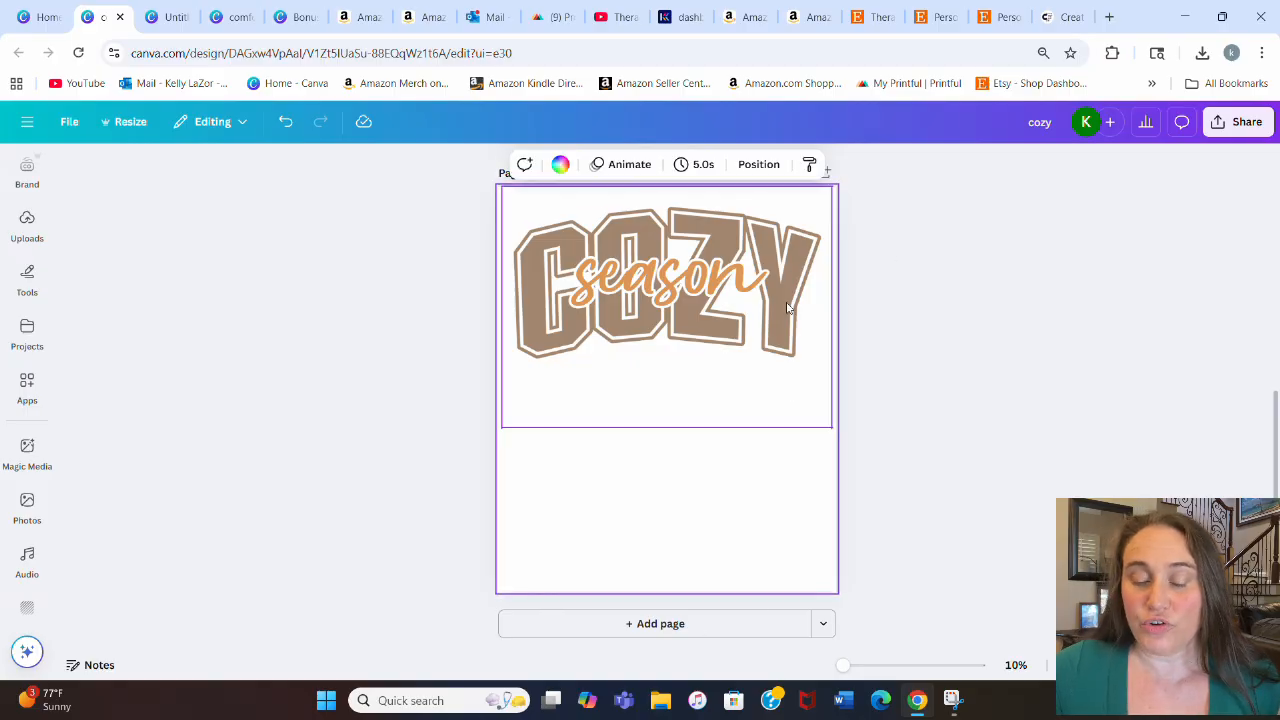
pyautogui.click(558, 166)
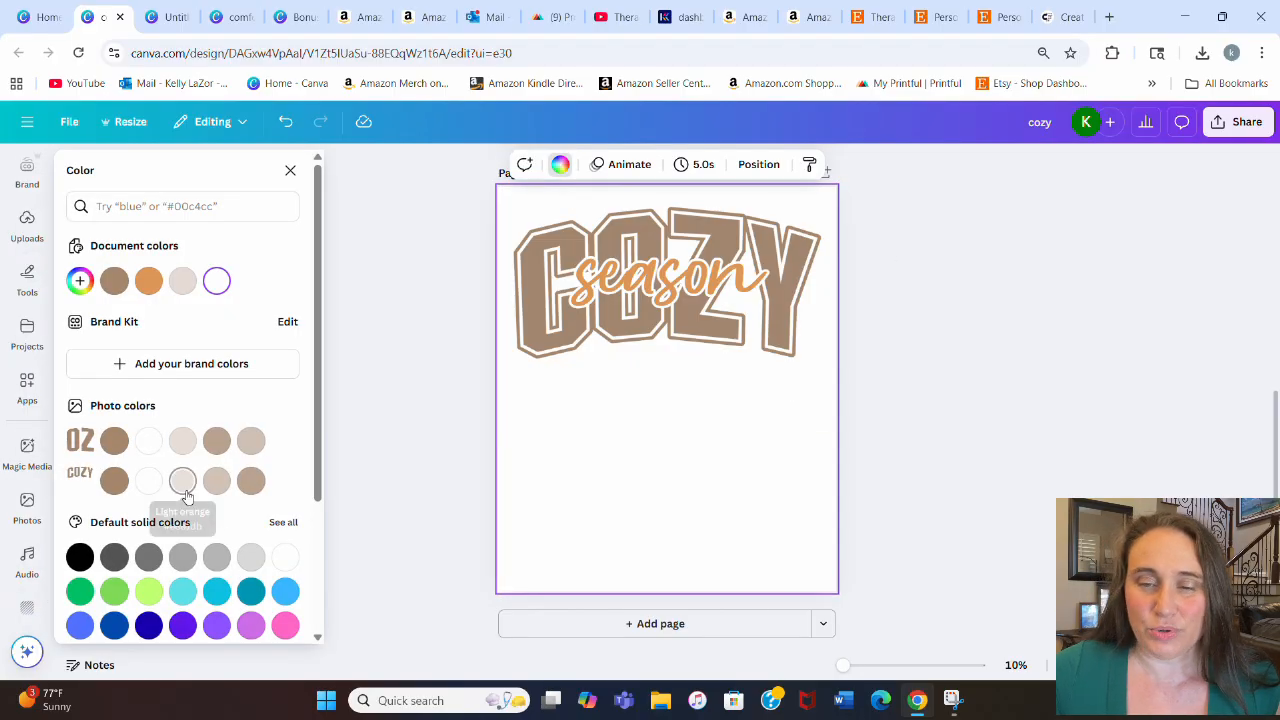
pyautogui.click(186, 484)
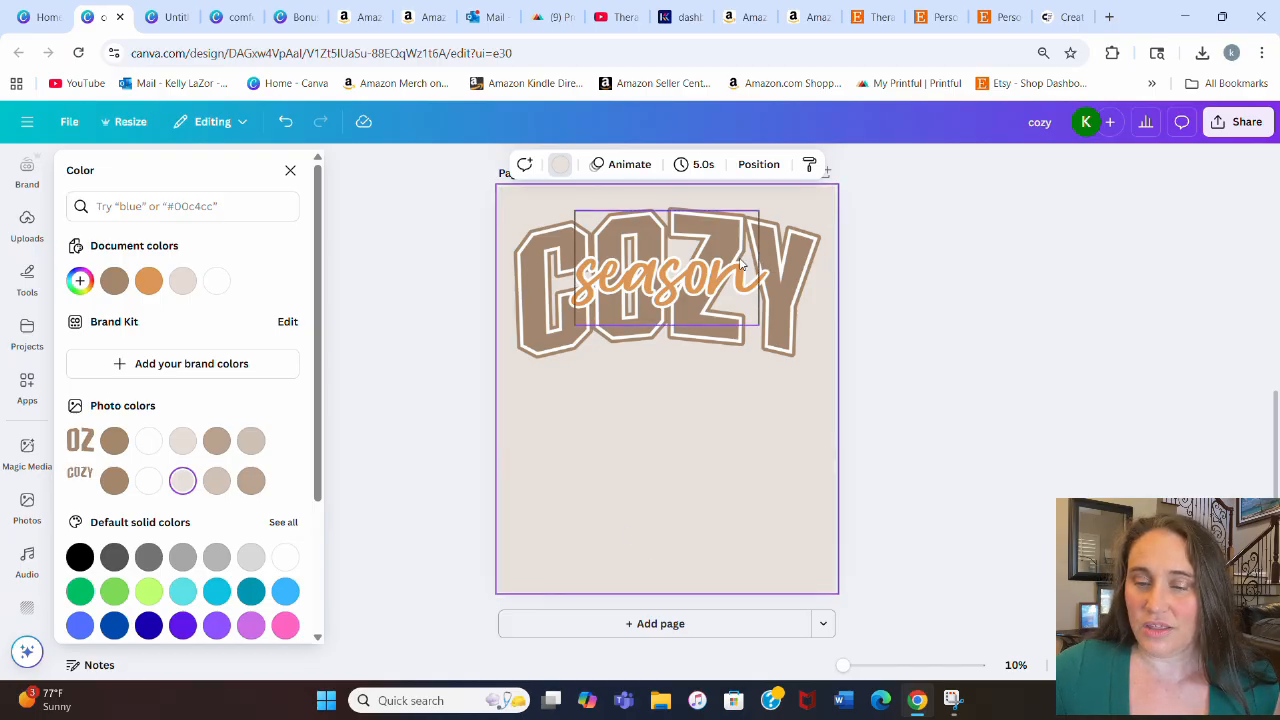
pyautogui.click(216, 281)
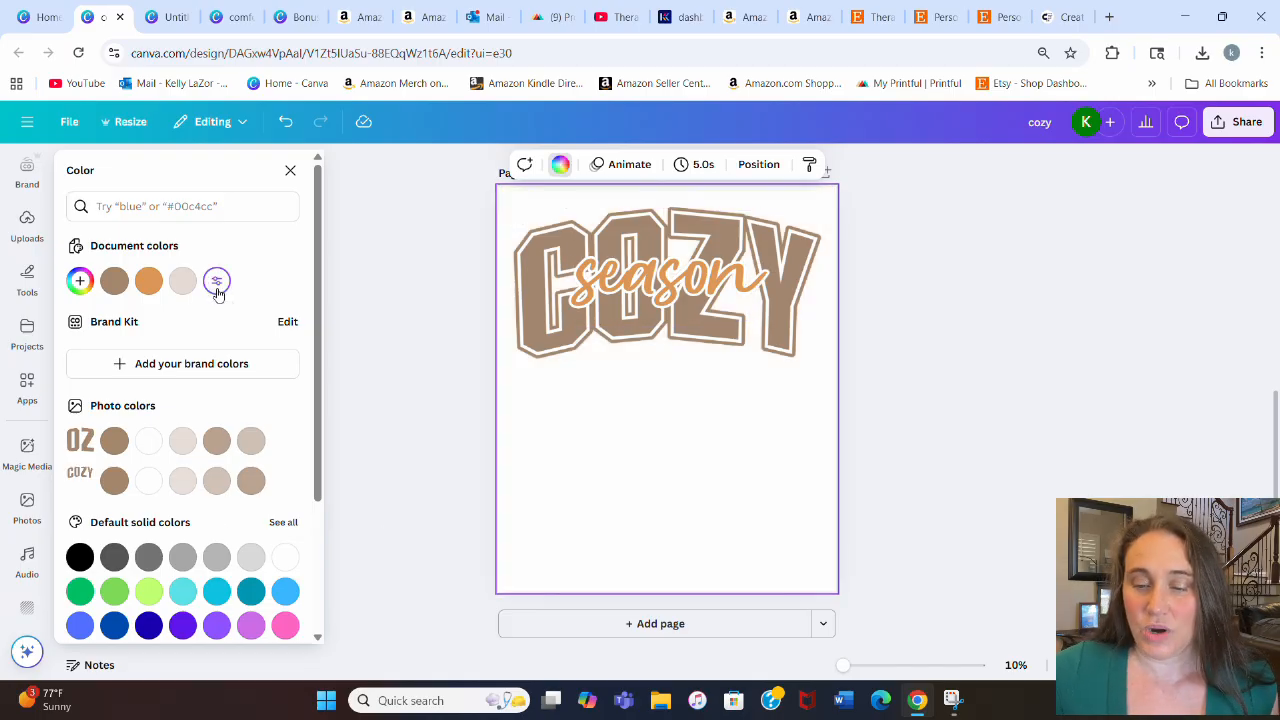
pyautogui.click(909, 300)
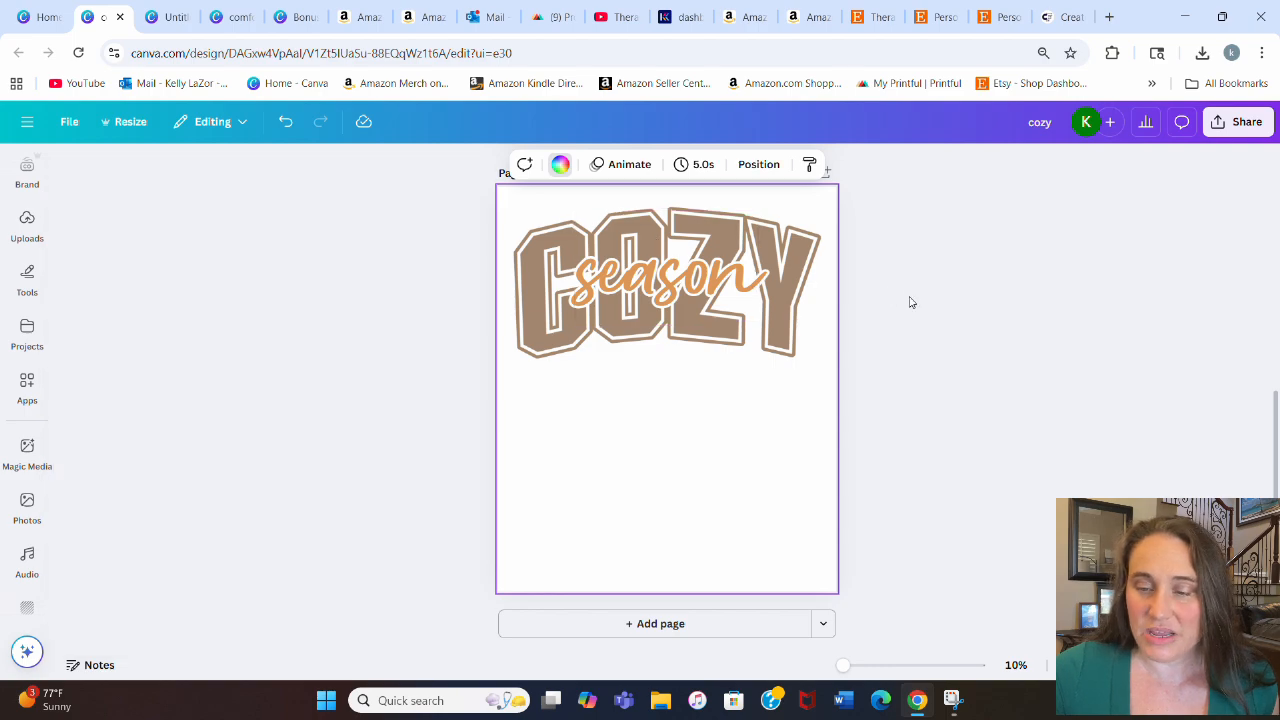
# Step: Download only page 2 of the design as a PNG
pyautogui.click(1245, 124)
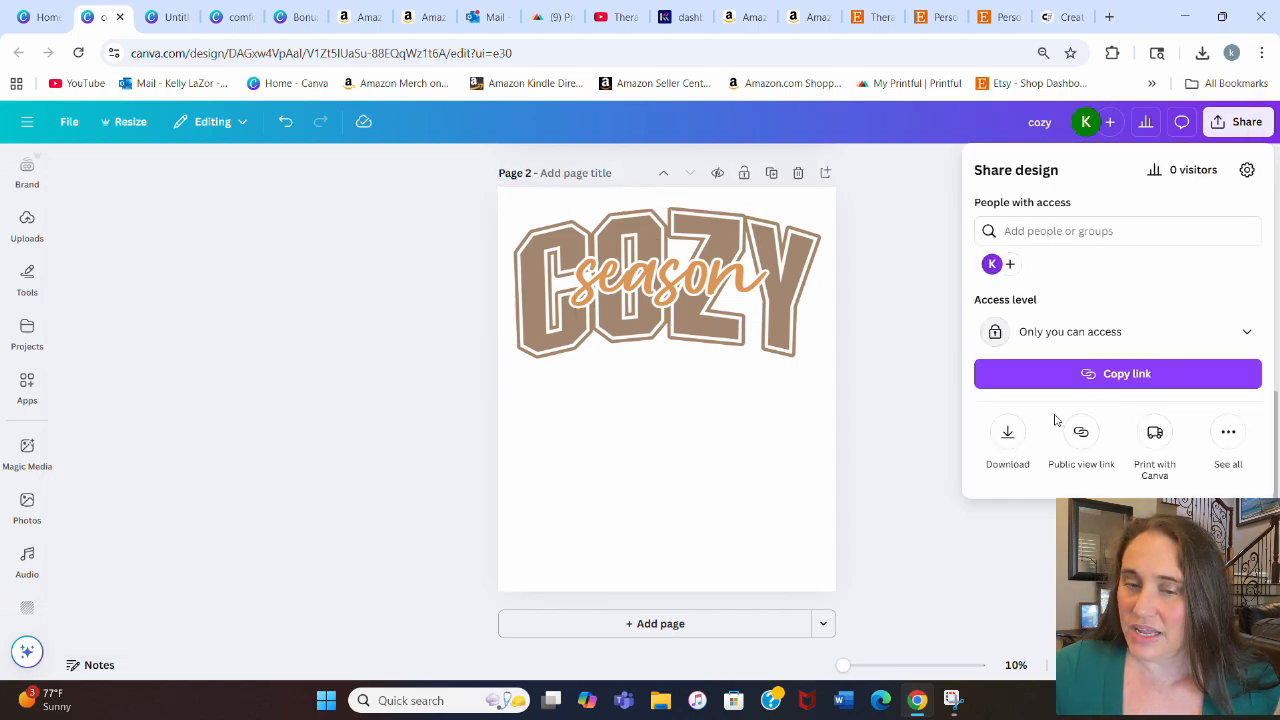
pyautogui.click(1008, 434)
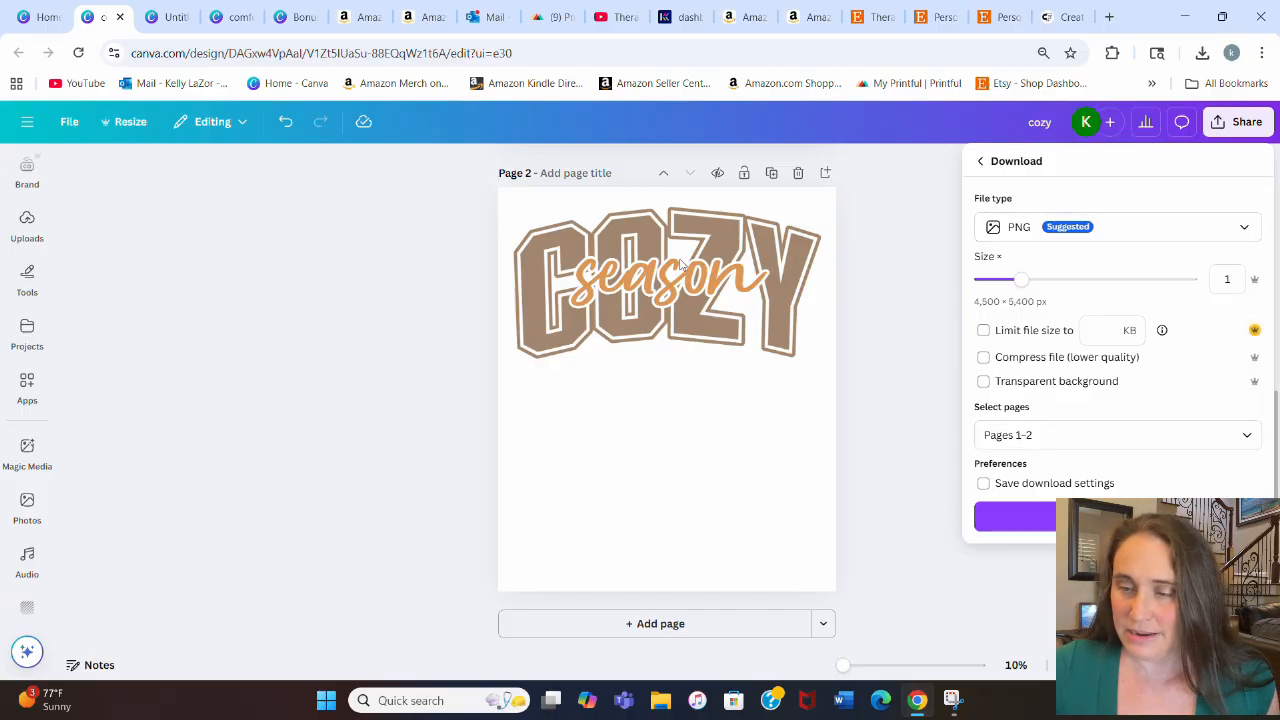
pyautogui.click(1243, 437)
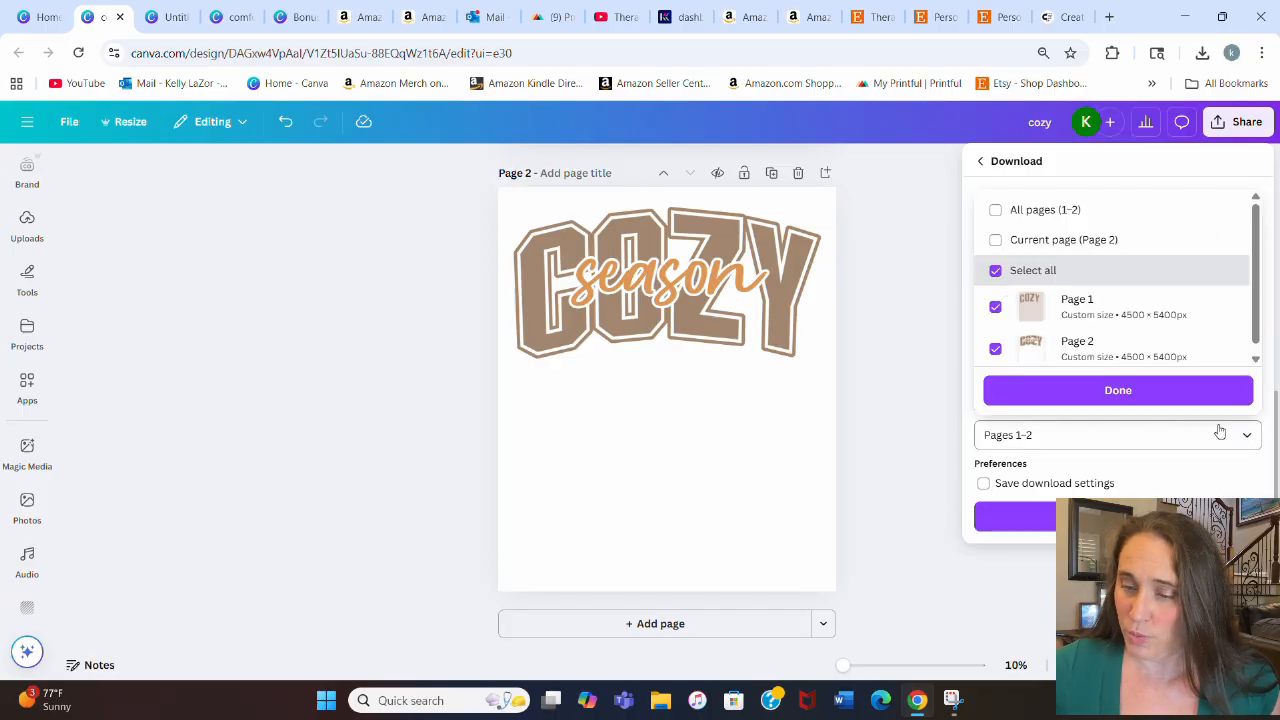
pyautogui.click(1089, 242)
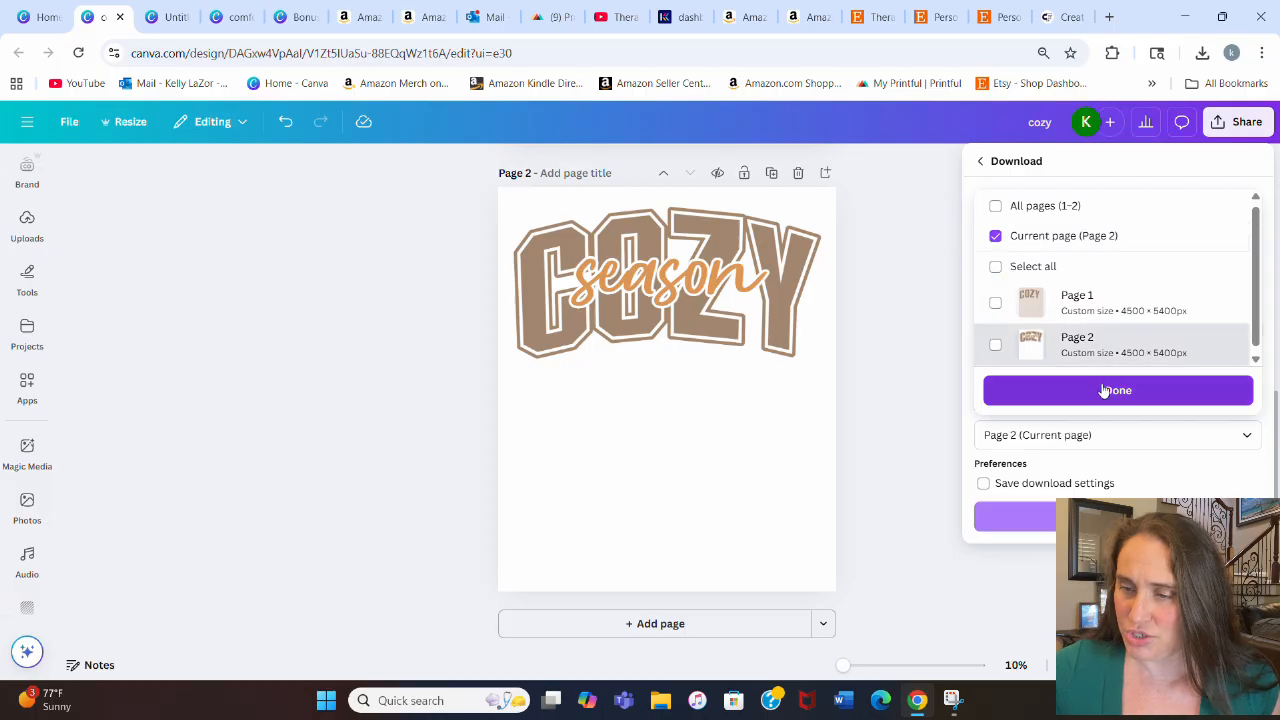
pyautogui.click(1102, 389)
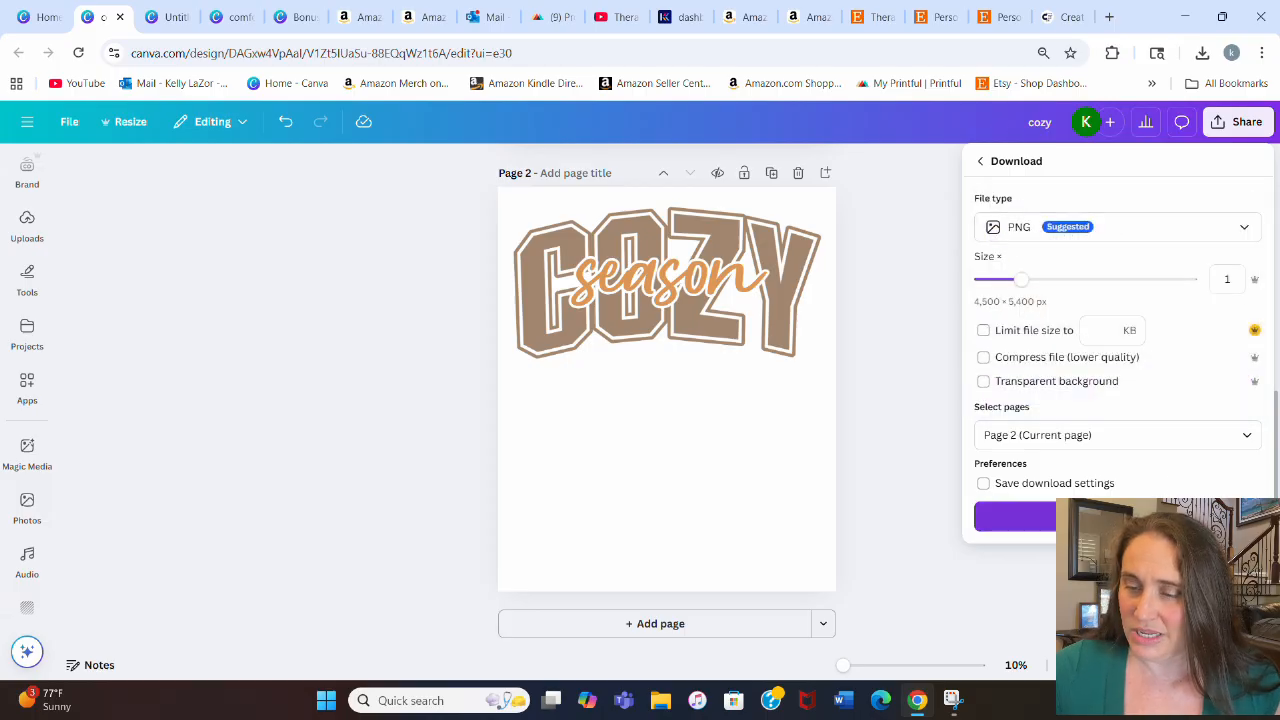
pyautogui.click(1015, 516)
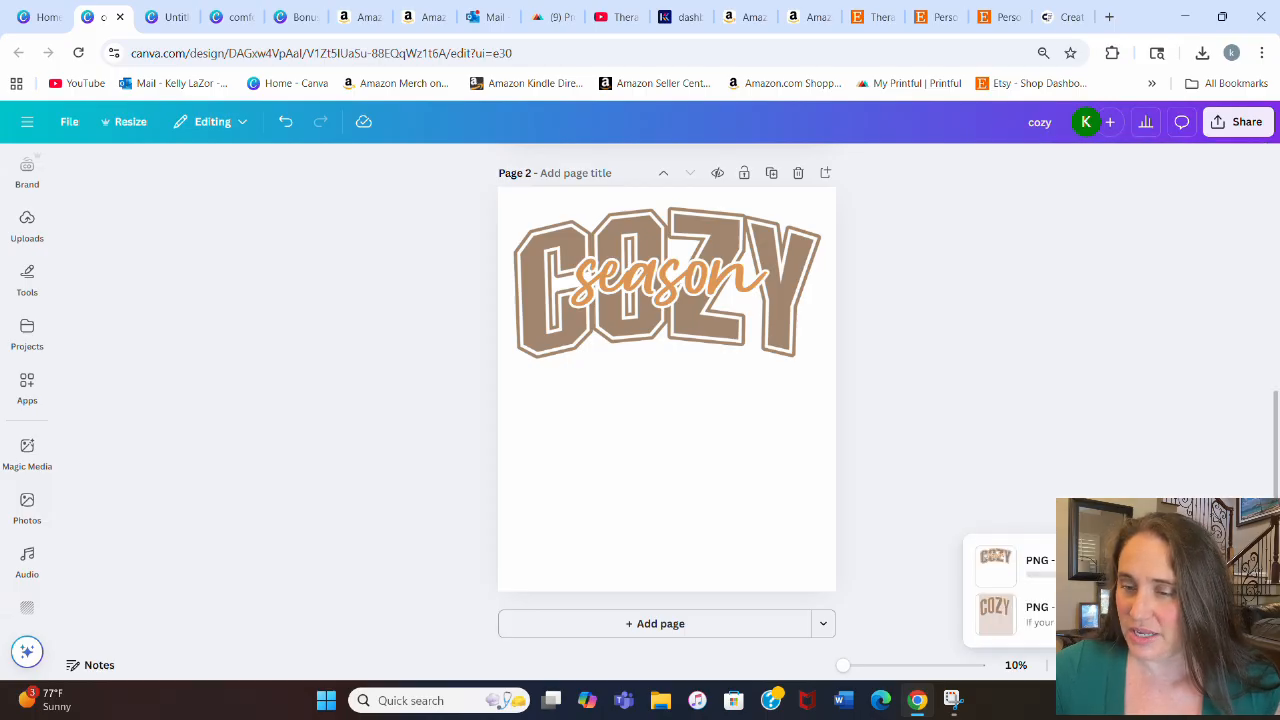
# Step: Upload the downloaded cozy (3).png file and place it in the design
pyautogui.click(27, 228)
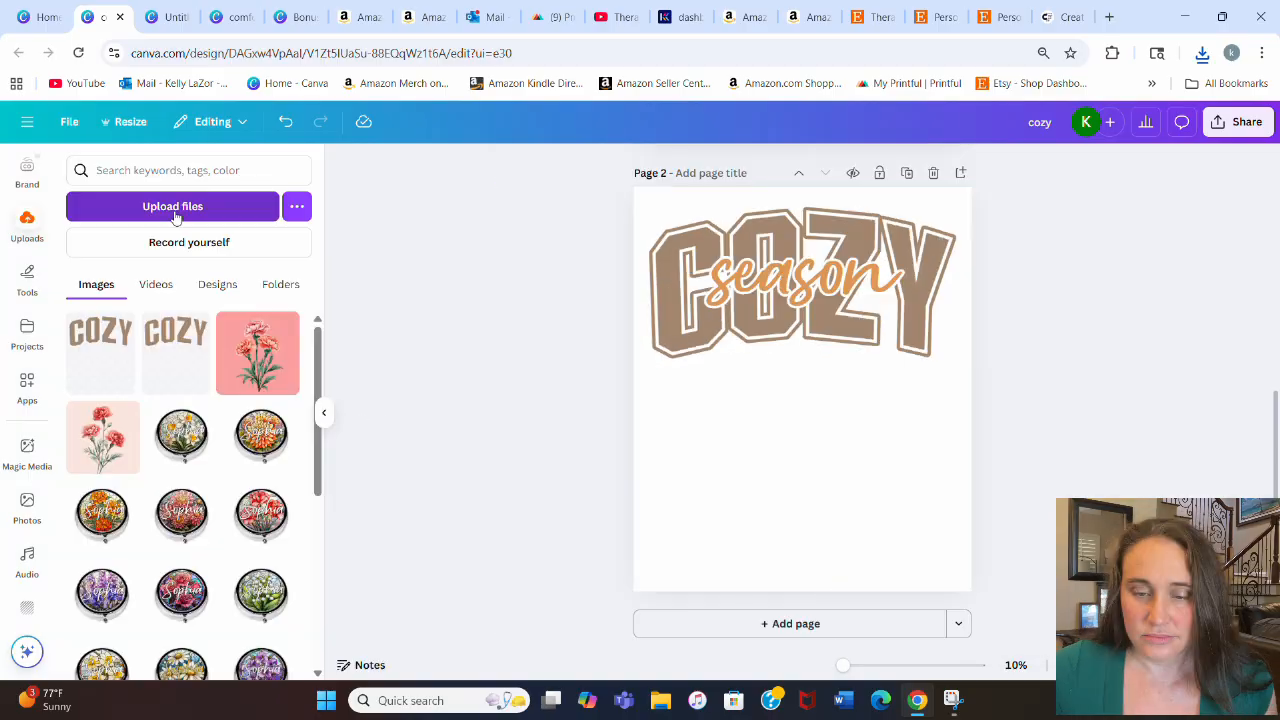
pyautogui.click(177, 208)
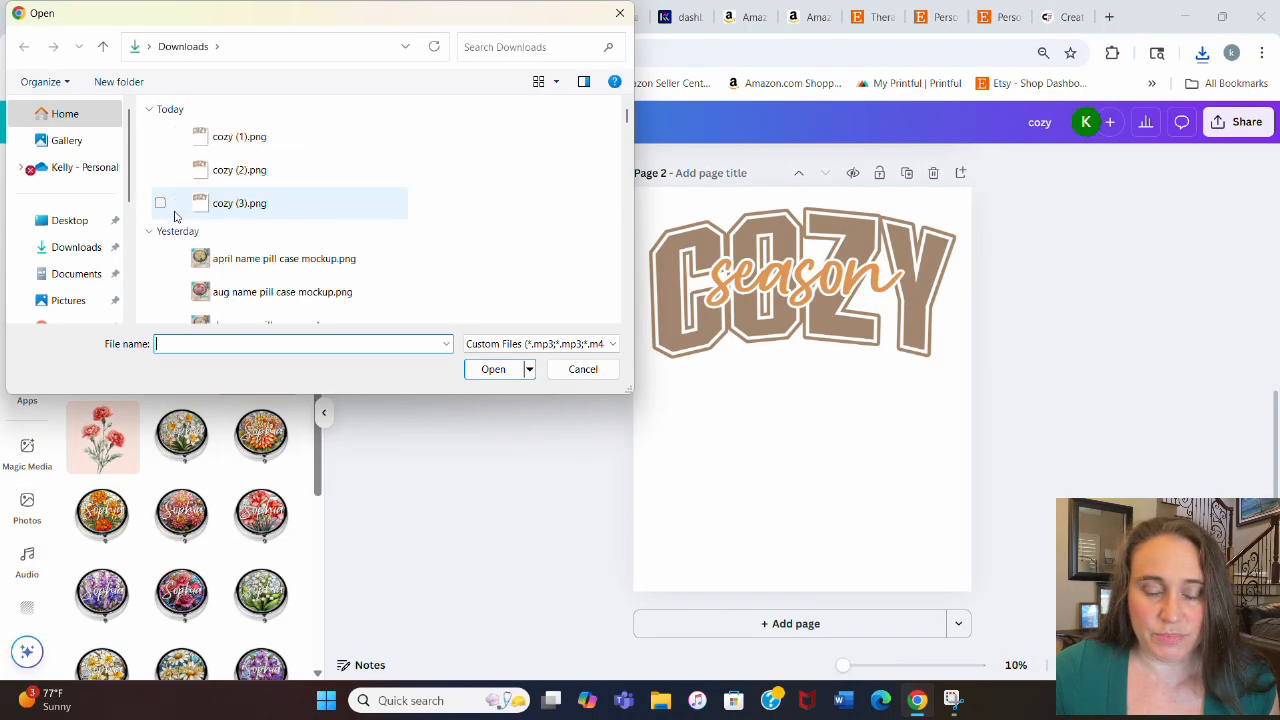
pyautogui.doubleClick(174, 214)
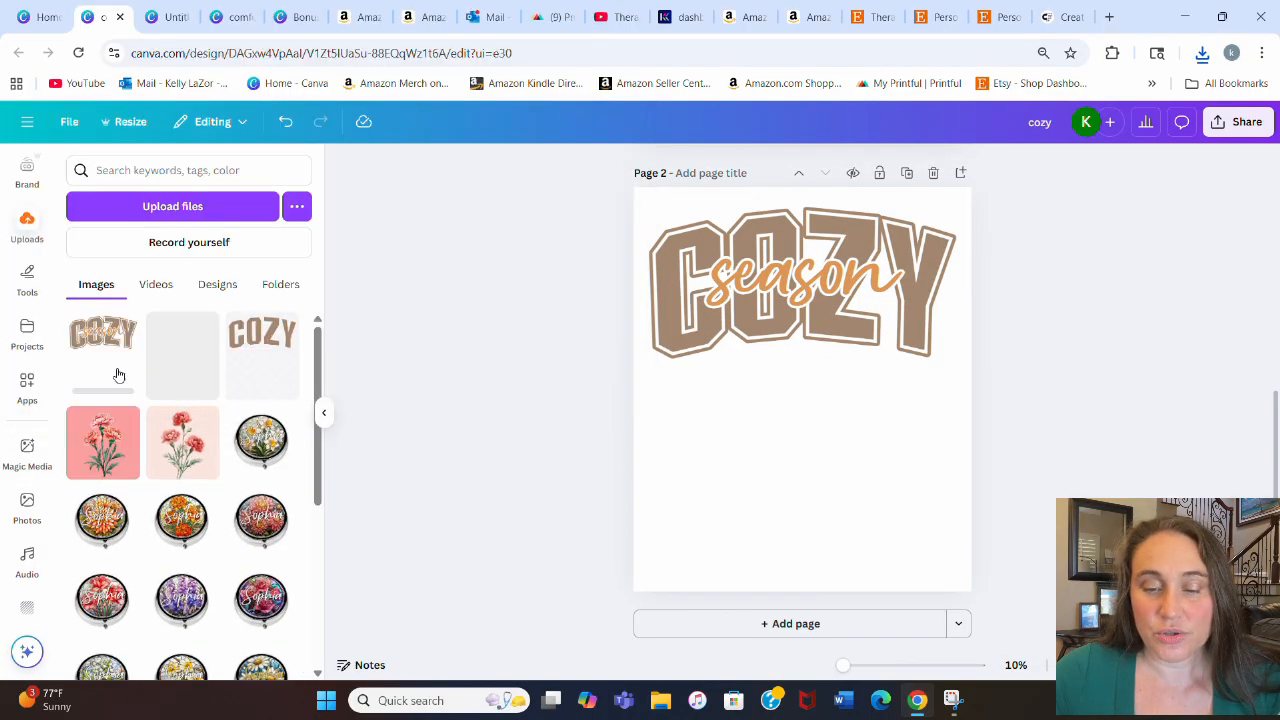
pyautogui.click(323, 412)
pyautogui.moveTo(631, 397); pyautogui.dragTo(700, 434)
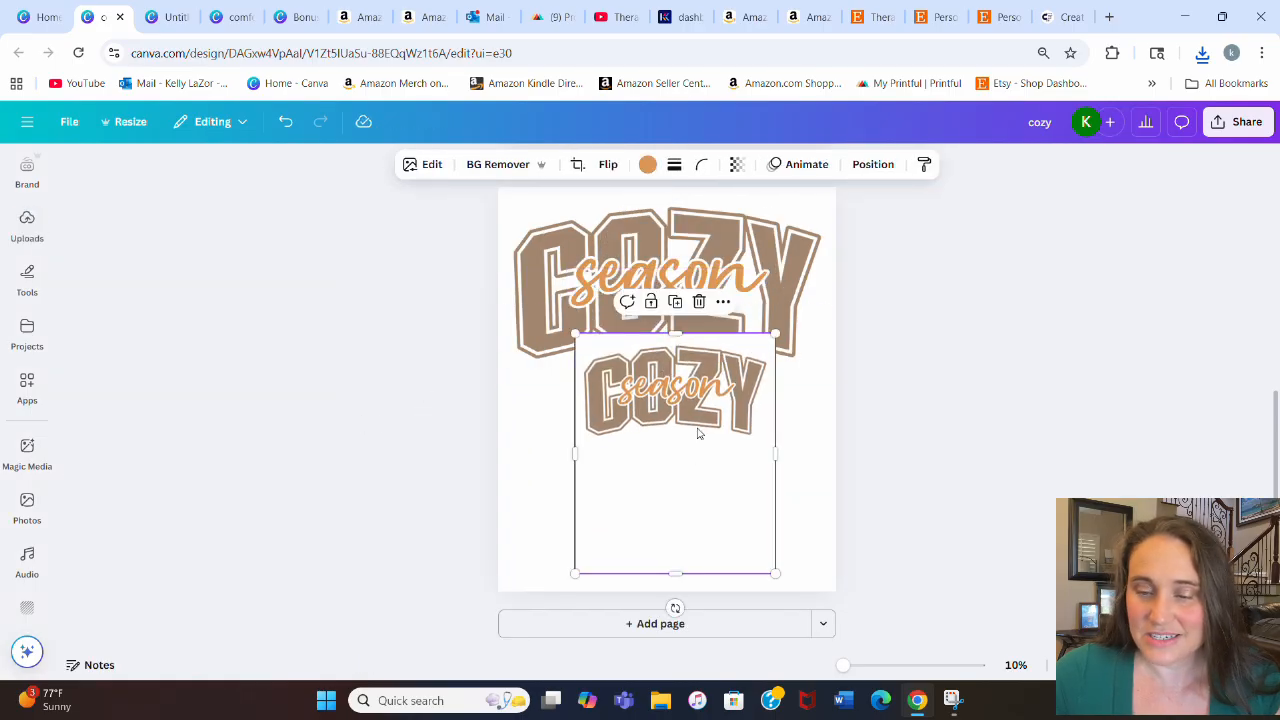
# Step: Add a new page and set its background color to light beige
pyautogui.click(680, 623)
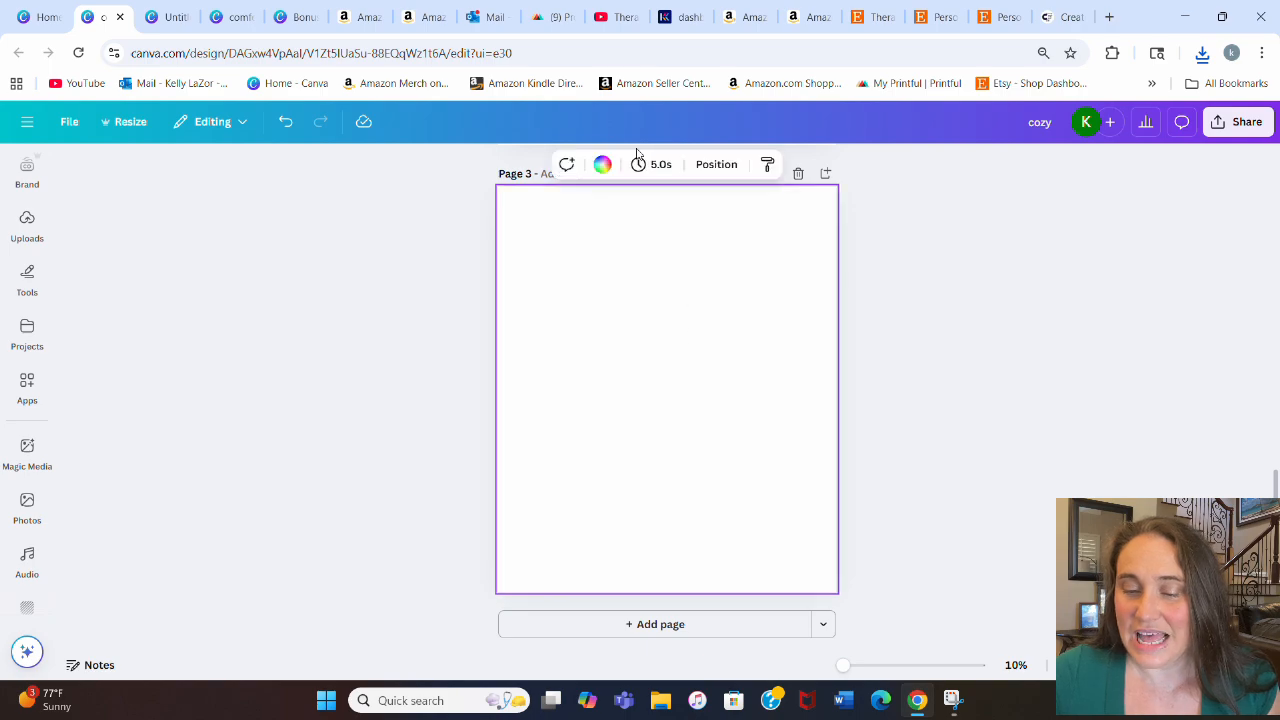
pyautogui.click(602, 164)
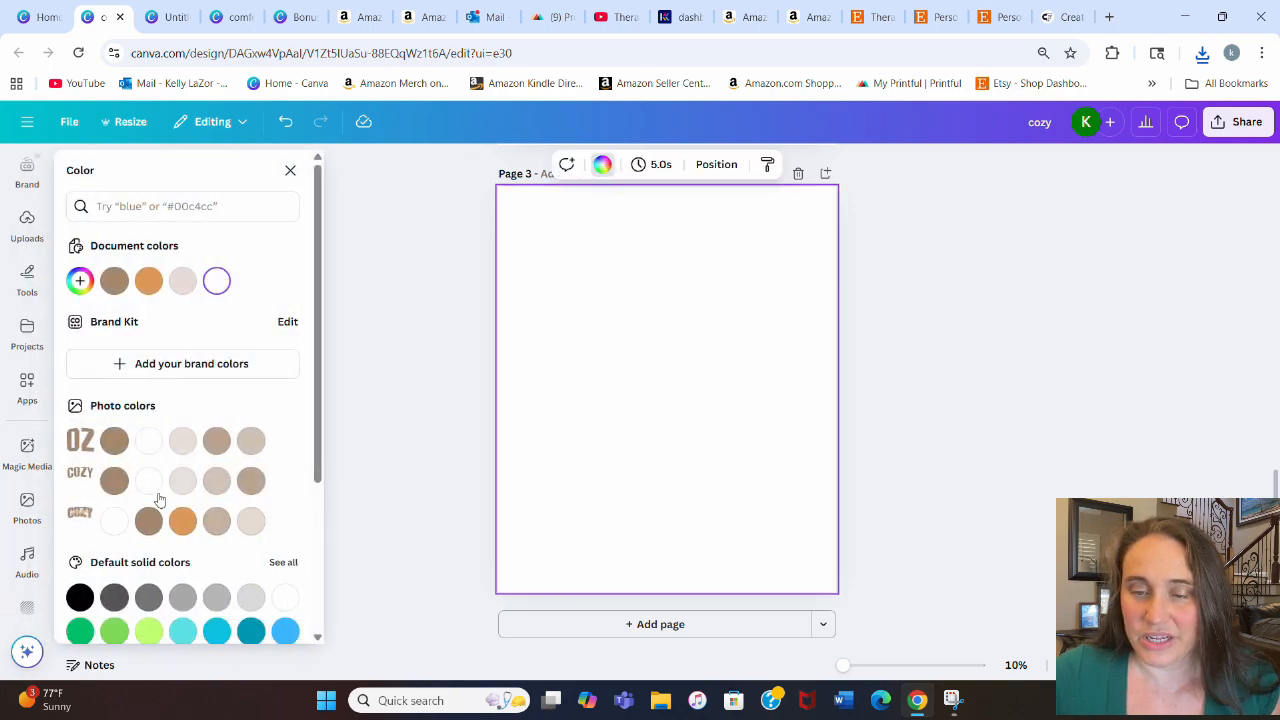
pyautogui.click(182, 281)
# Step: Move the uploaded cozy image onto the new page and enlarge it to span the page width
pyautogui.scroll(2, 894, 357)
pyautogui.moveTo(683, 260); pyautogui.dragTo(690, 467)
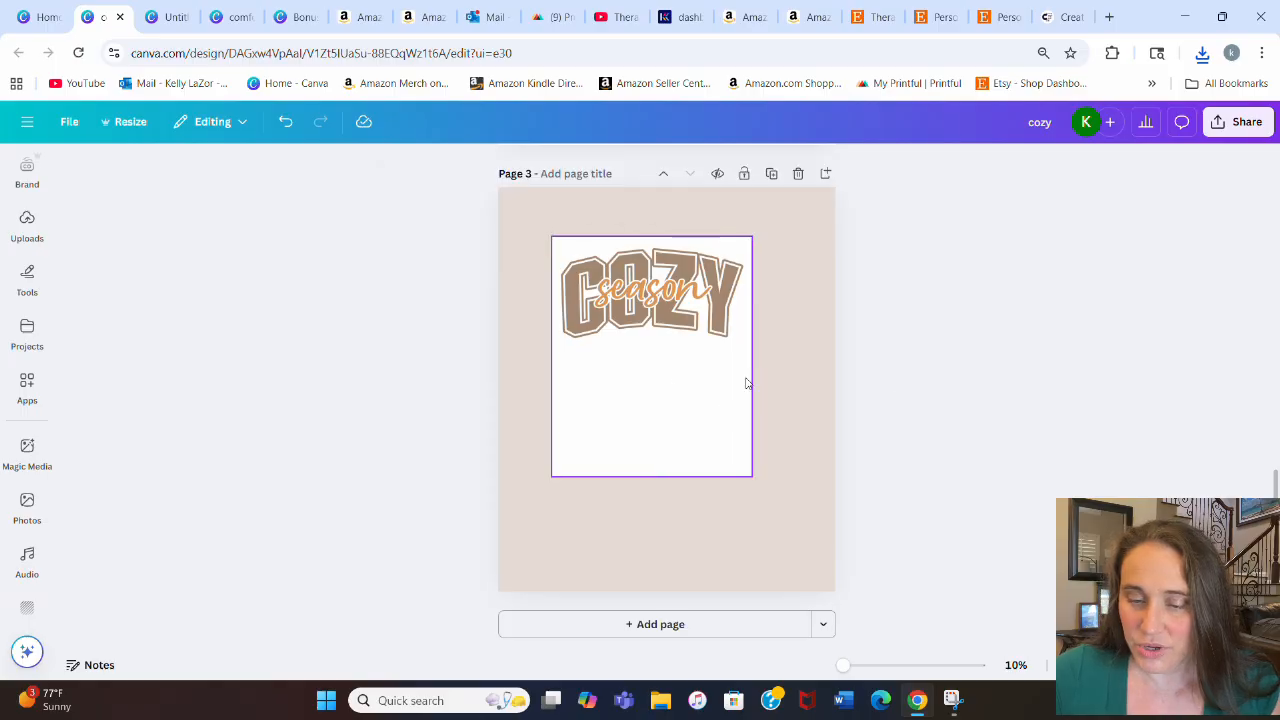
pyautogui.moveTo(752, 476); pyautogui.dragTo(863, 608)
pyautogui.moveTo(727, 401); pyautogui.dragTo(686, 366)
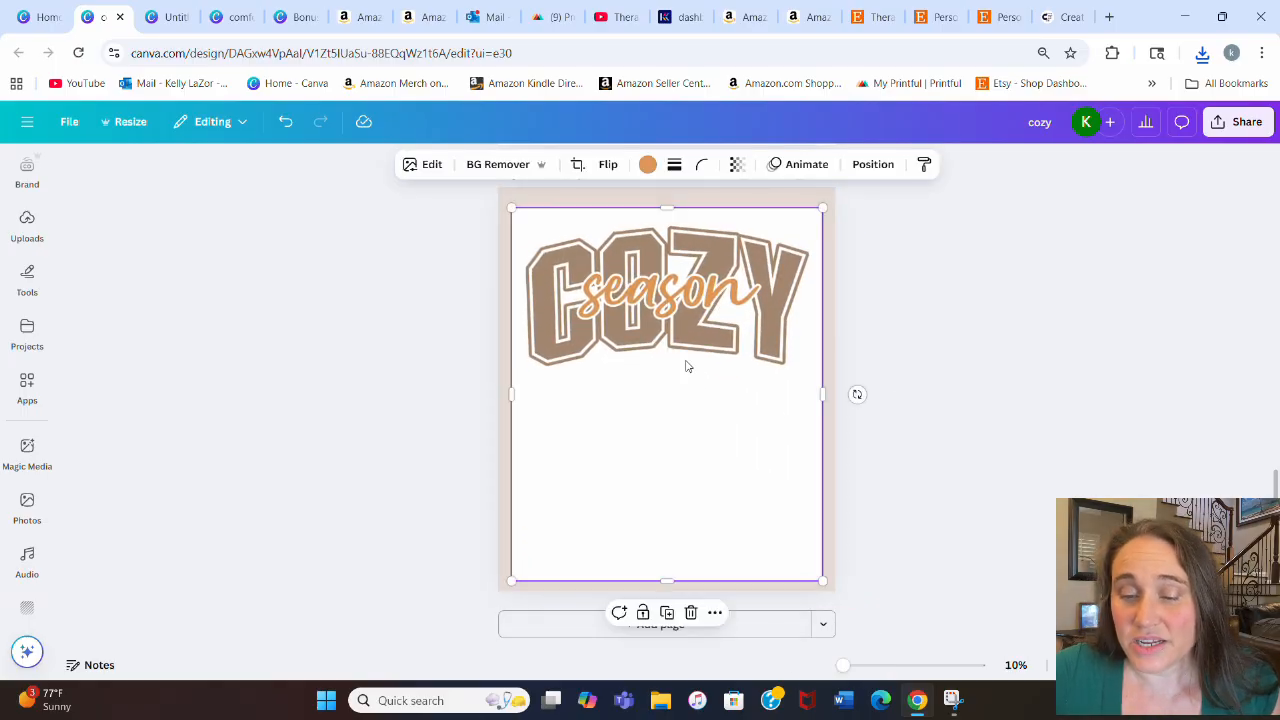
# Step: Remove the image's background with BG Remover, crop off its empty lower part and enlarge it near the top
pyautogui.click(483, 165)
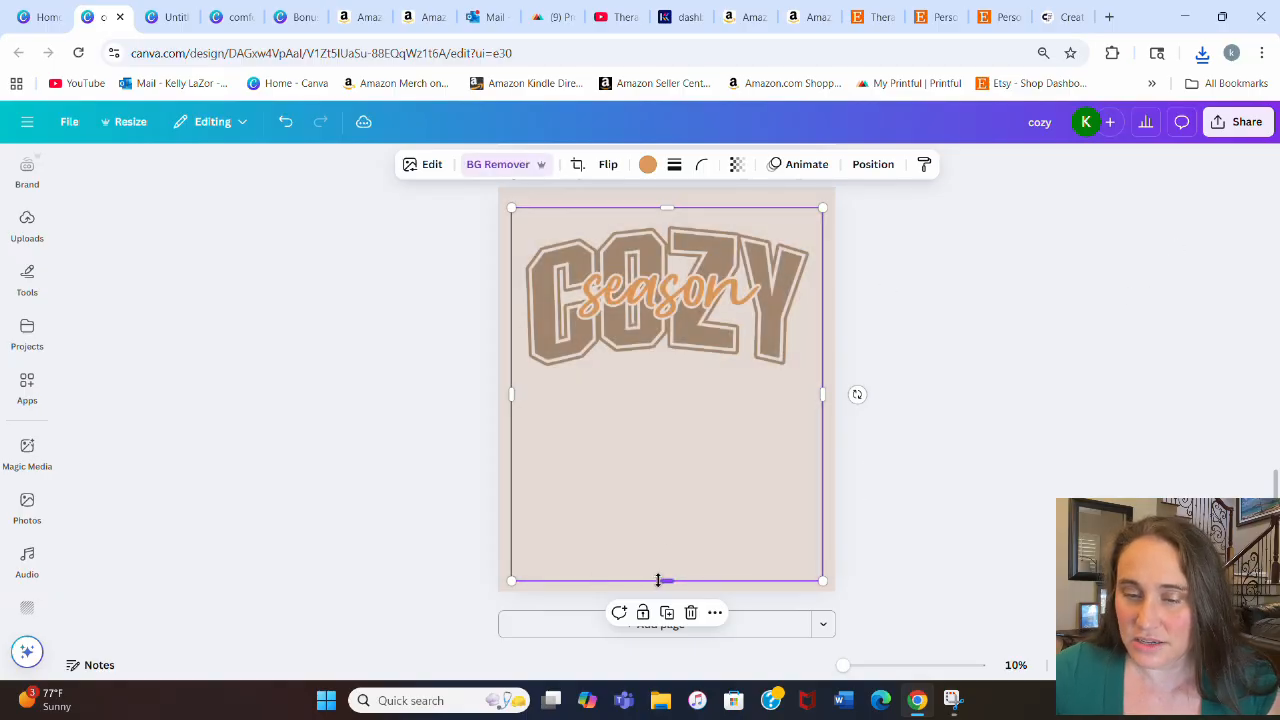
pyautogui.moveTo(667, 580); pyautogui.dragTo(668, 428)
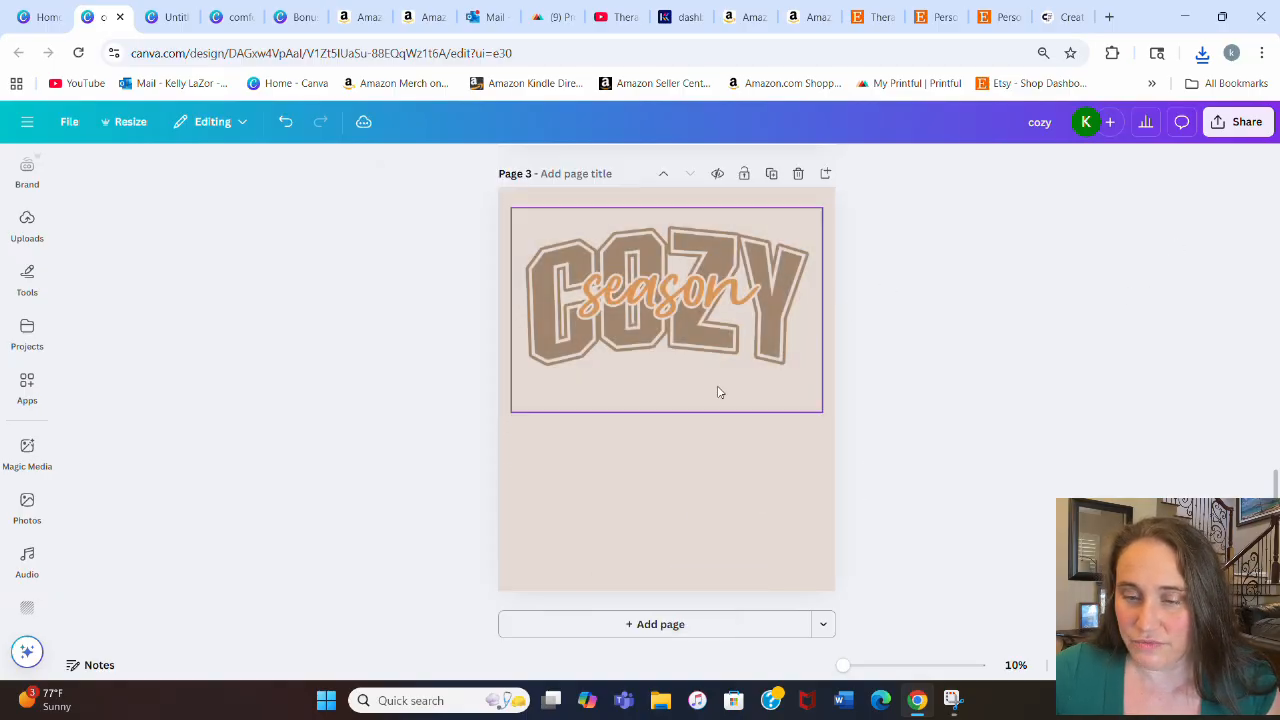
pyautogui.moveTo(720, 369)
pyautogui.mouseDown()
pyautogui.moveTo(706, 357)
pyautogui.moveTo(695, 501)
pyautogui.moveTo(729, 360)
pyautogui.moveTo(717, 331)
pyautogui.moveTo(716, 358)
pyautogui.mouseUp()
pyautogui.moveTo(810, 399); pyautogui.dragTo(822, 449)
pyautogui.click(889, 371)
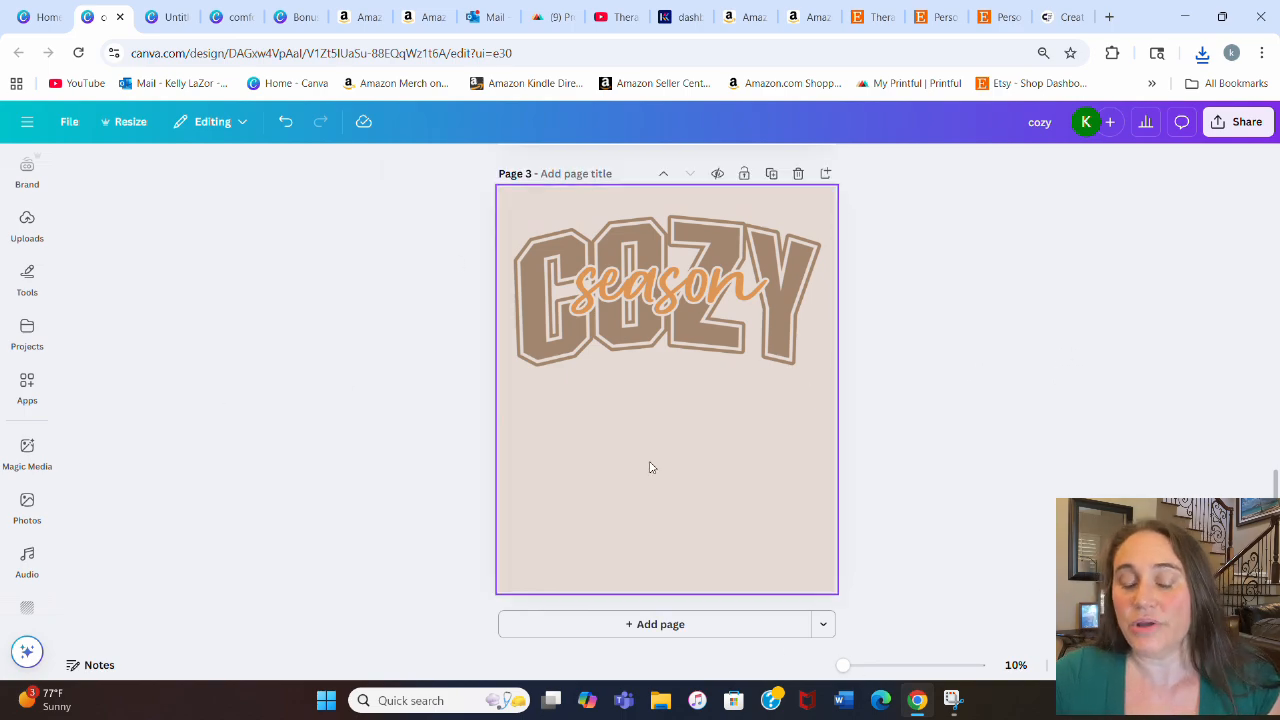
# Step: Title the new page cozy season
pyautogui.click(578, 181)
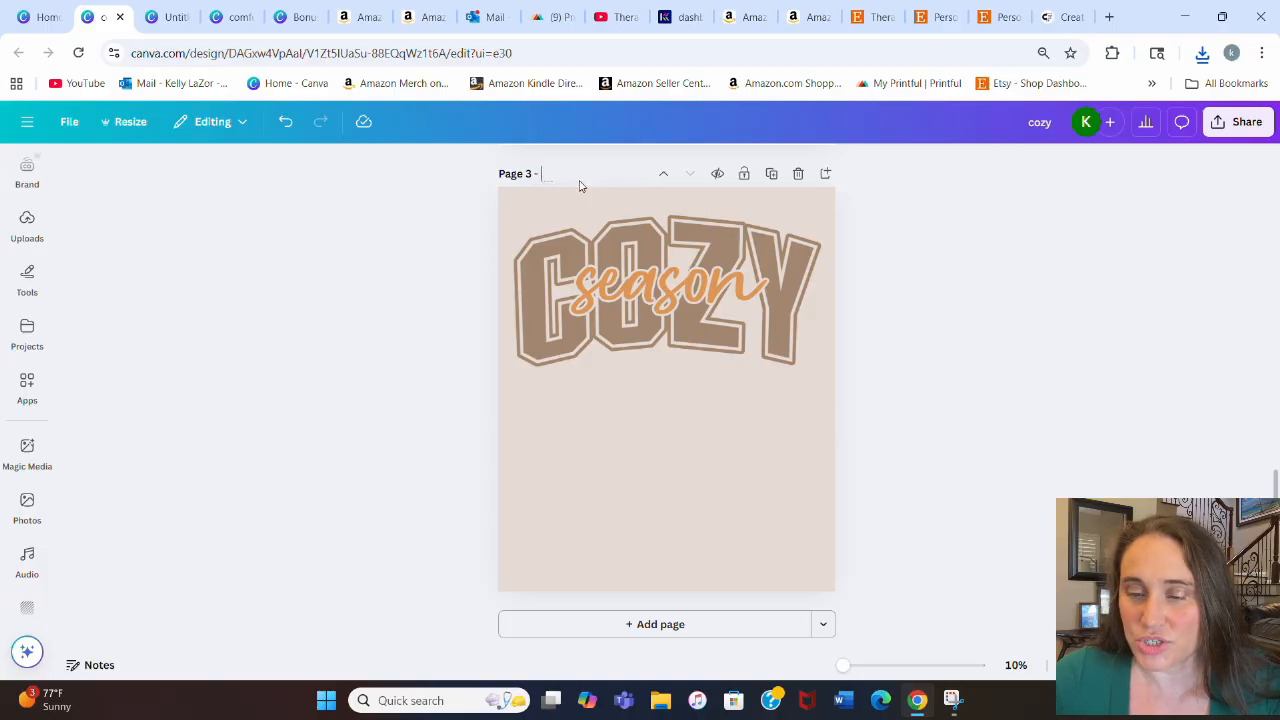
pyautogui.write('cozy')
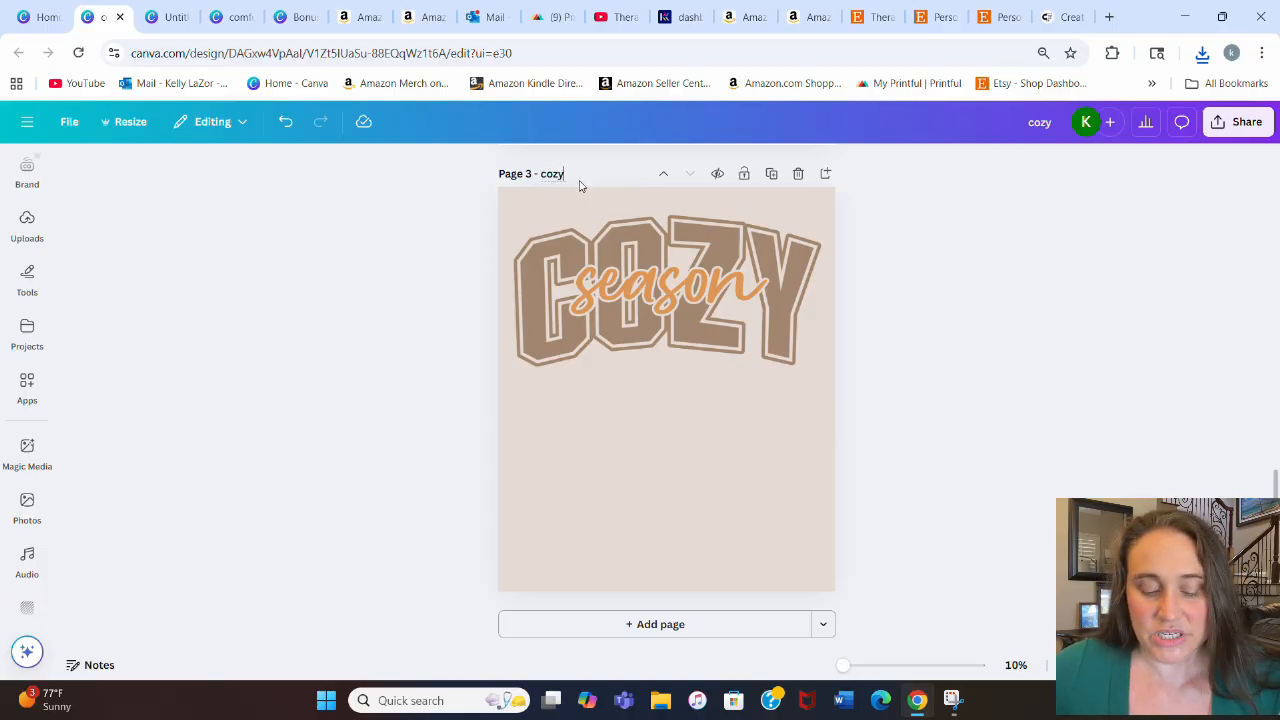
pyautogui.write(' season')
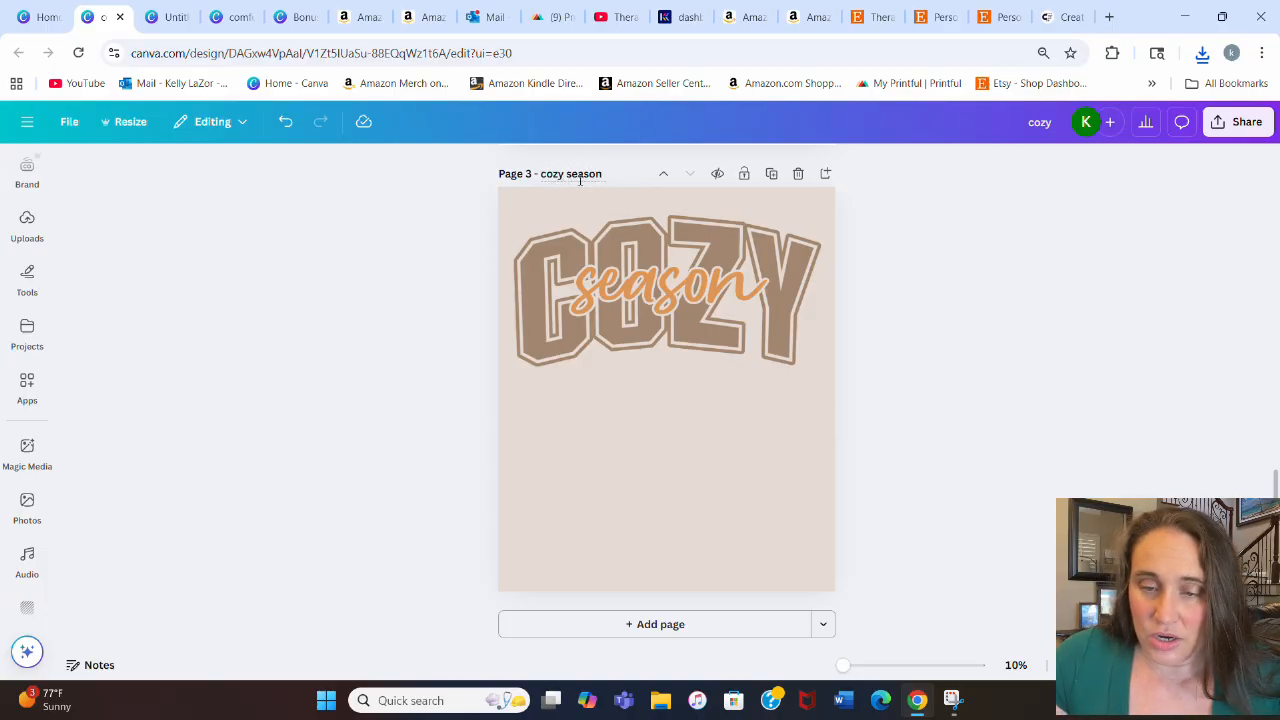
# Step: Download only page 3 as a PNG with a transparent background
pyautogui.click(1240, 121)
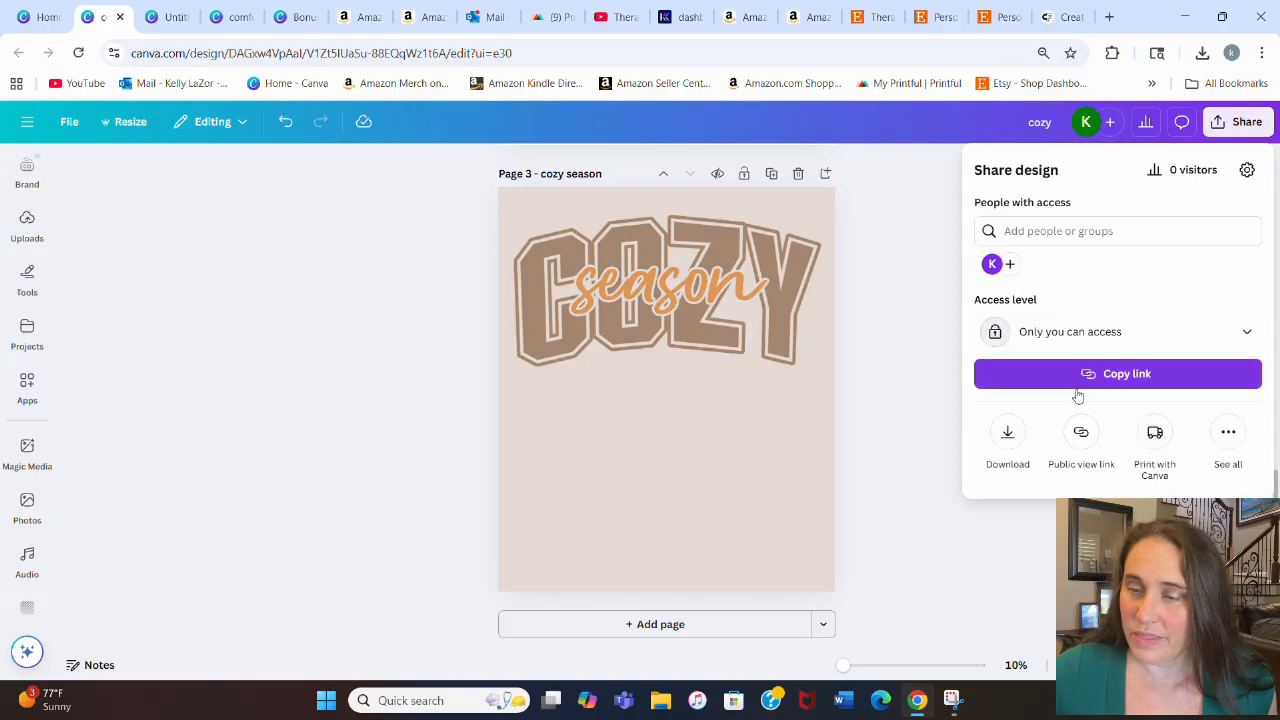
pyautogui.click(1006, 432)
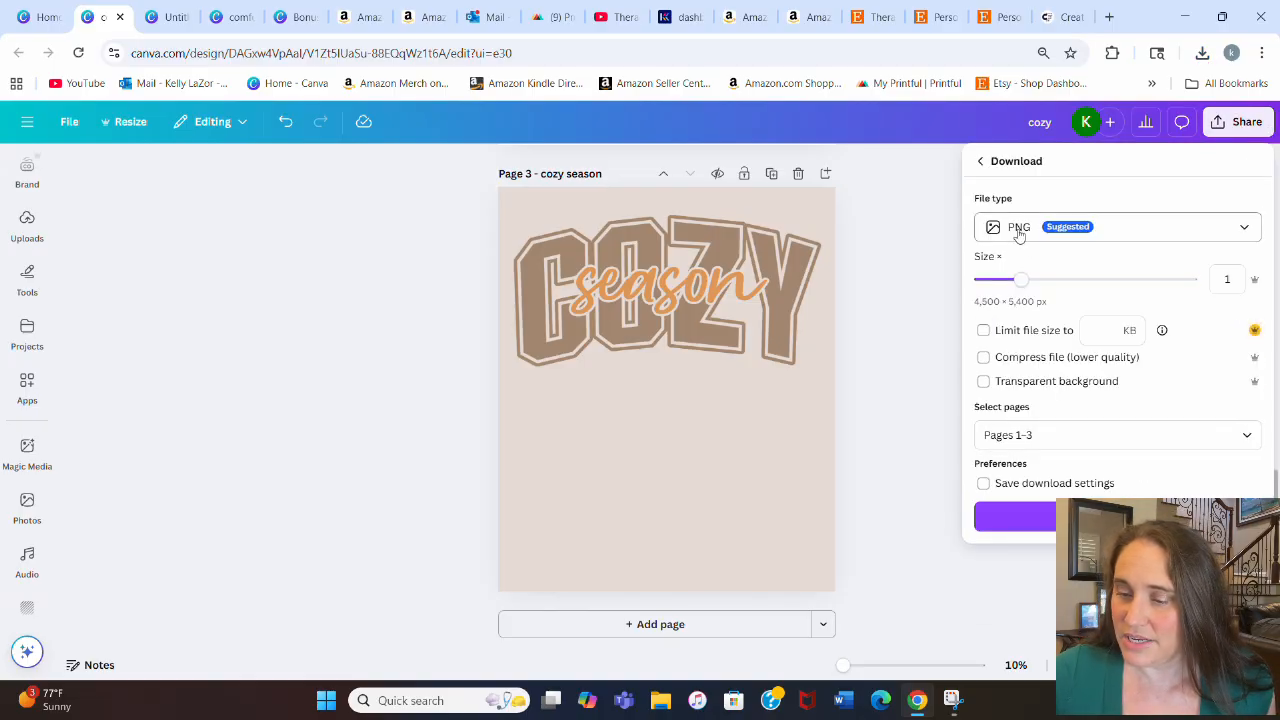
pyautogui.click(1018, 384)
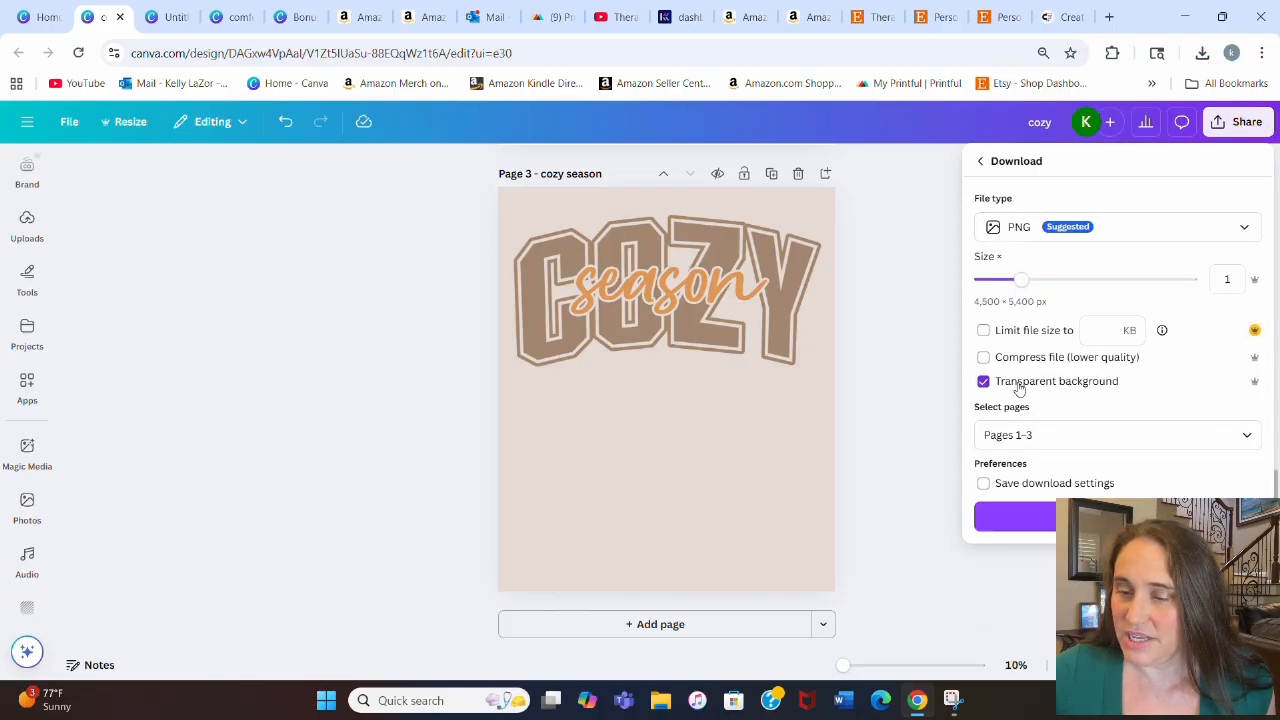
pyautogui.click(1249, 443)
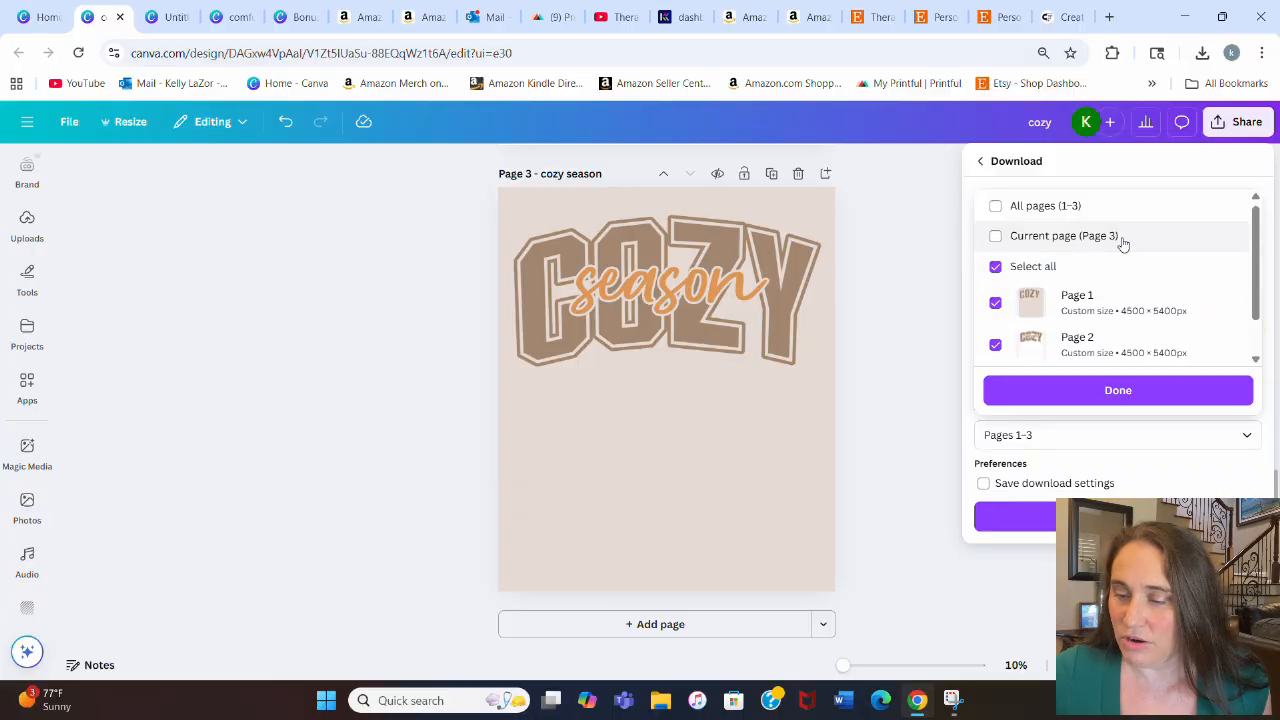
pyautogui.click(1120, 239)
pyautogui.click(1092, 392)
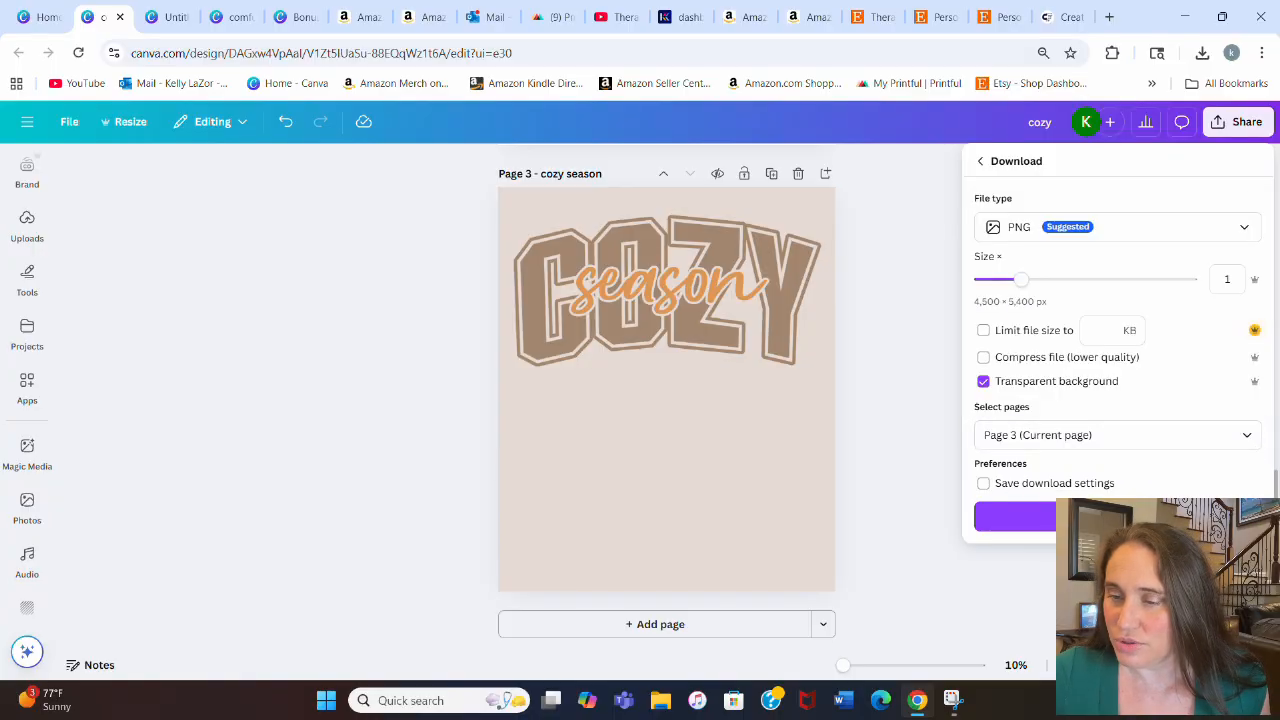
pyautogui.click(1015, 516)
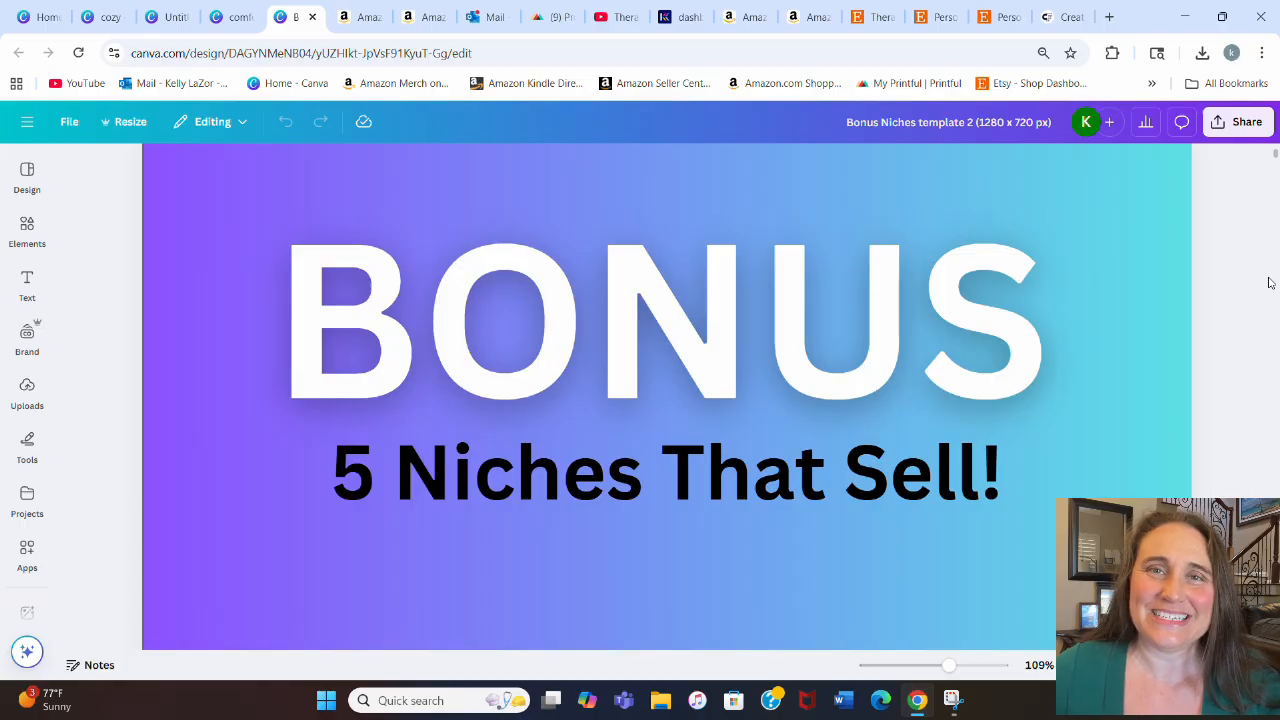
pyautogui.scroll(-5, 1270, 283)
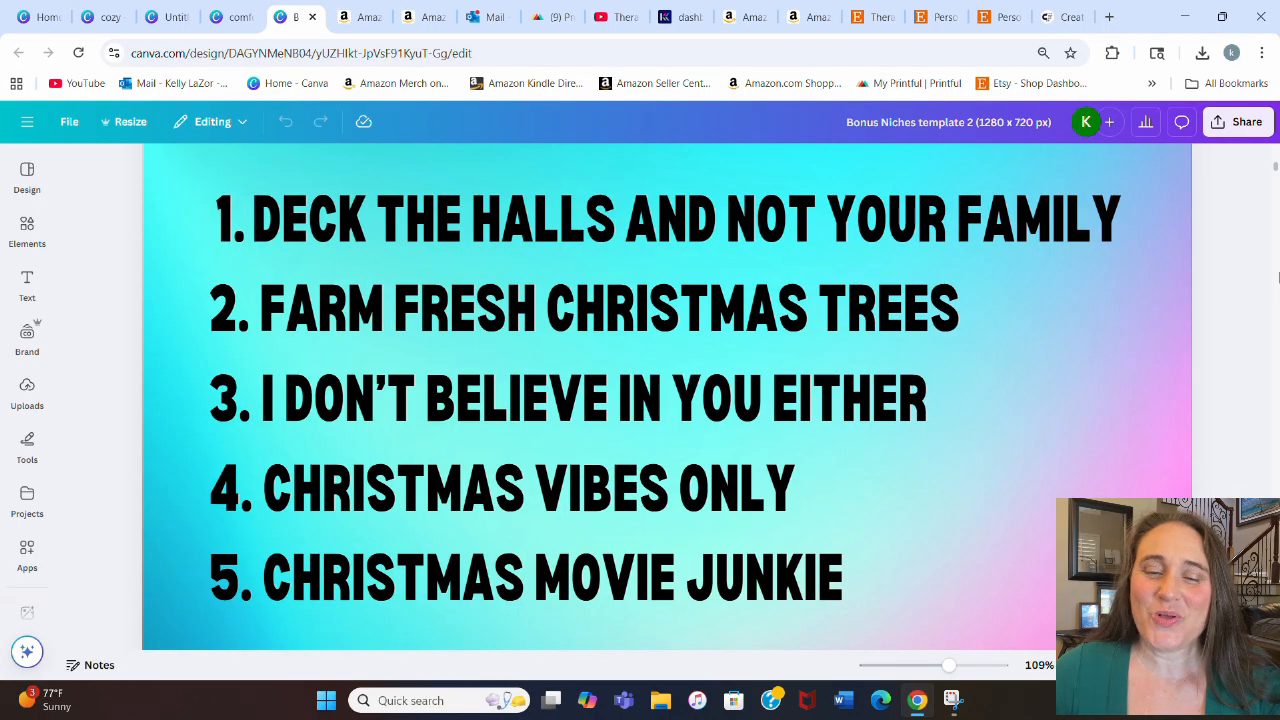